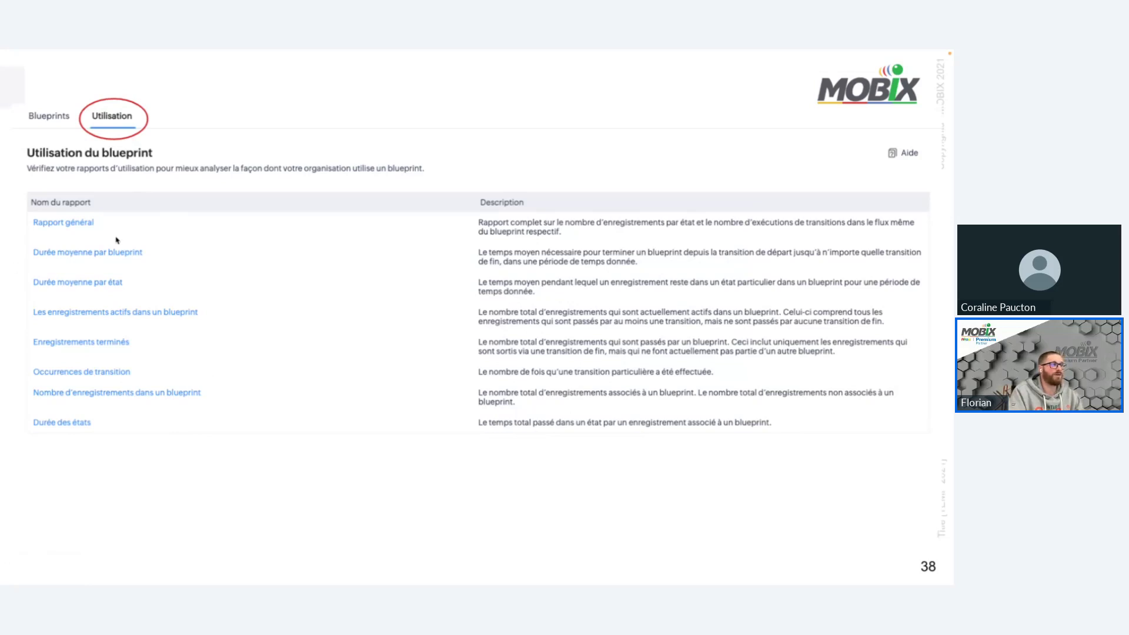
{"action": "key", "text": "Left"}
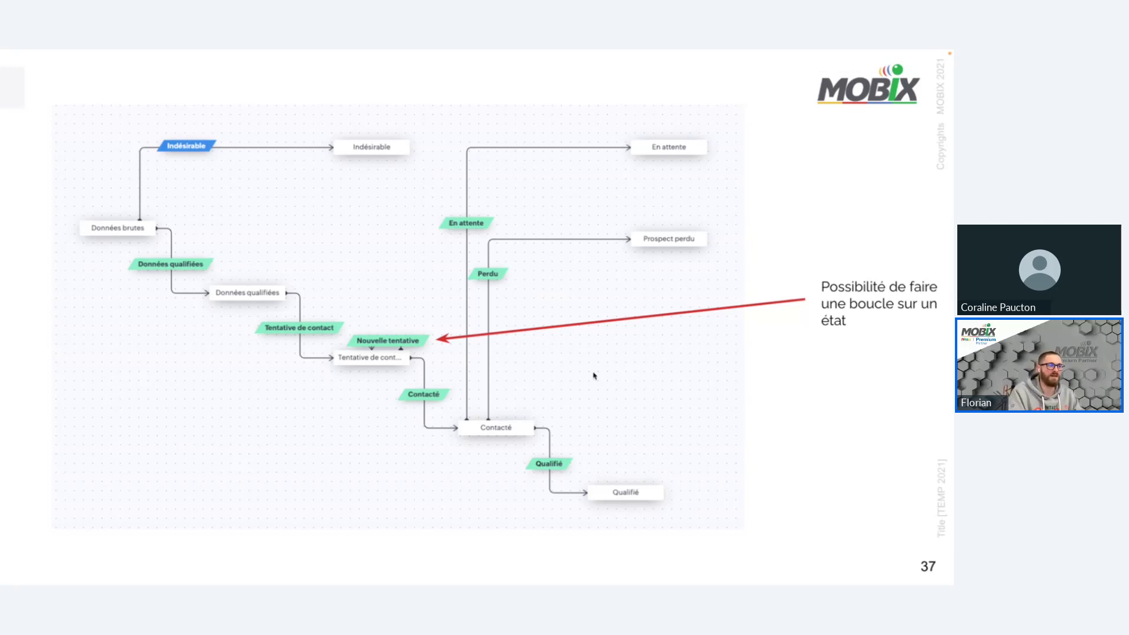
{"action": "key", "text": "Right"}
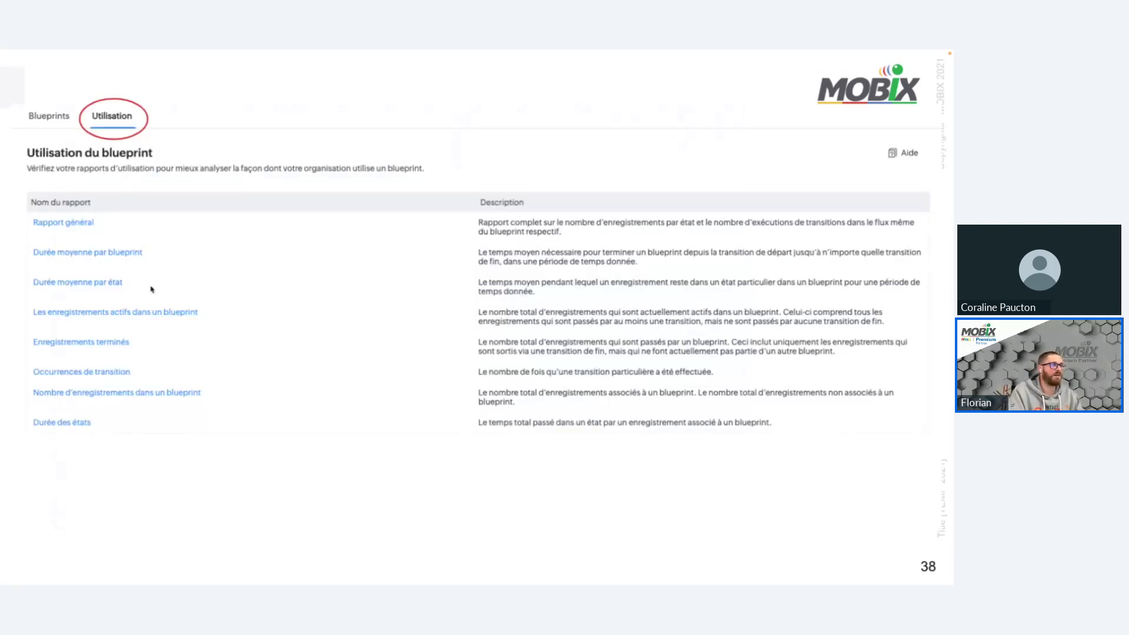
{"action": "key", "text": "Left"}
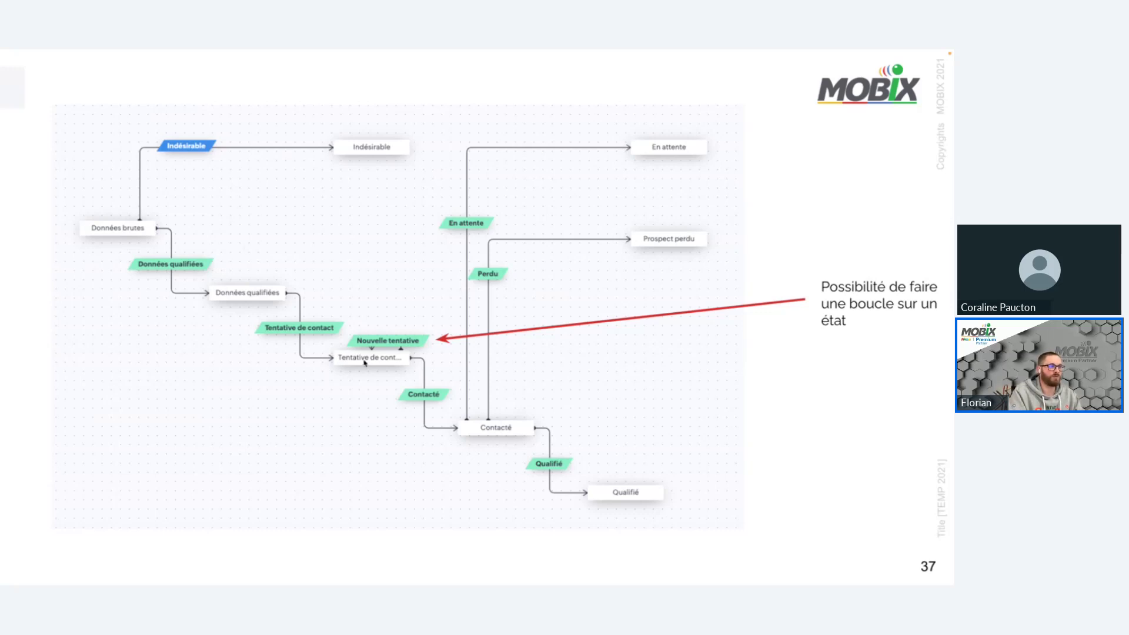
{"action": "key", "text": "Right"}
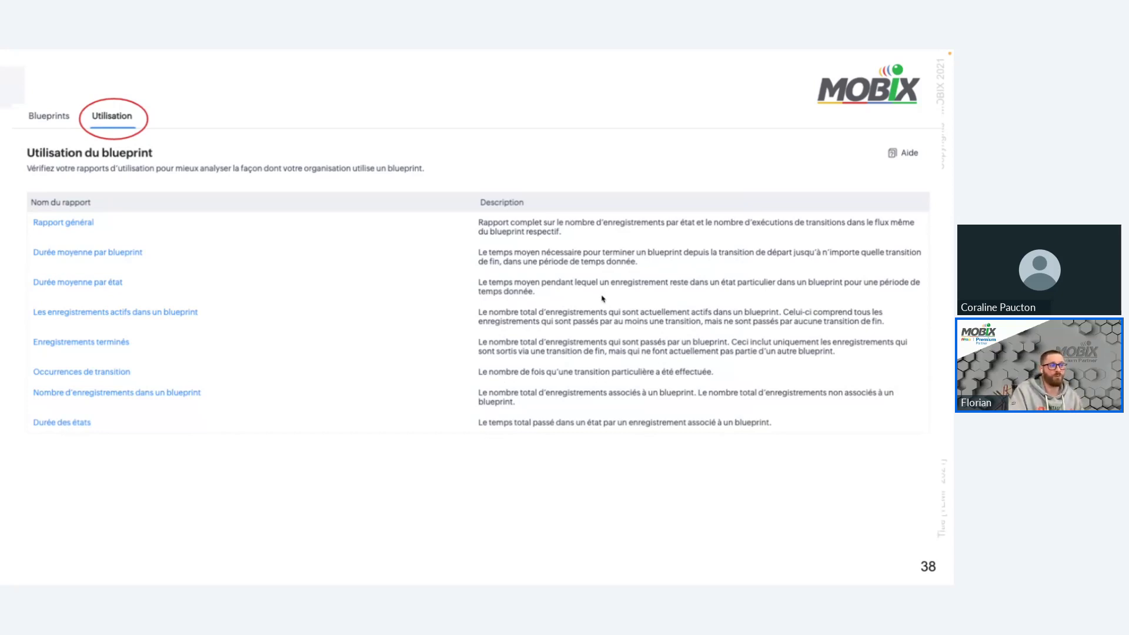
{"action": "key", "text": "Right"}
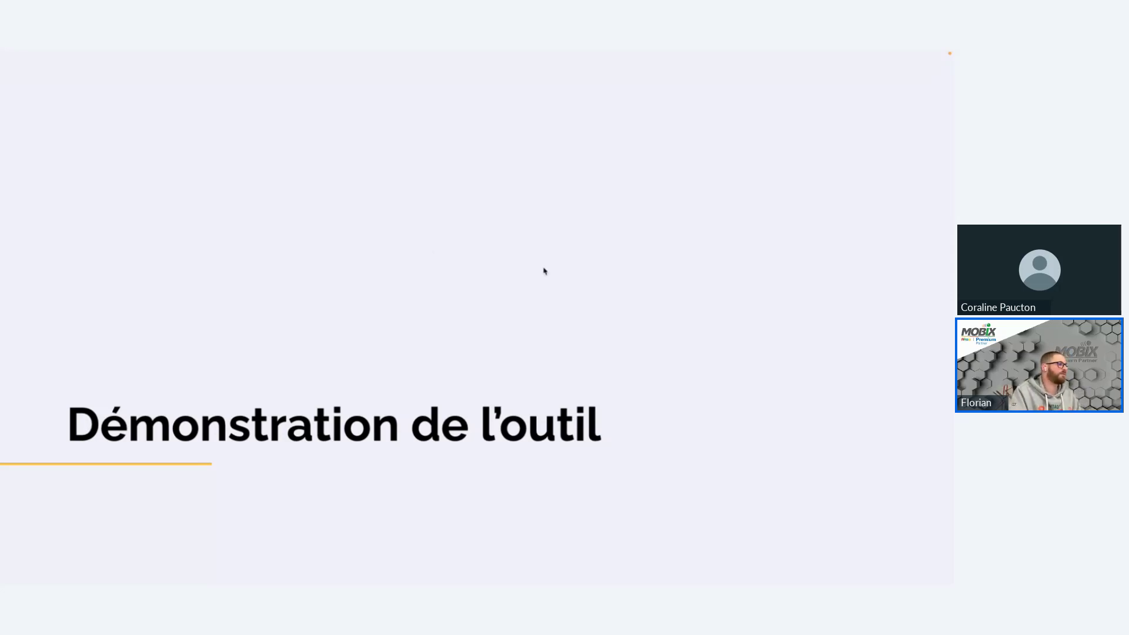
Switch to the browser window with Zoho CRM and open the Blueprint settings under process management.
{"action": "key", "text": "ctrl+Up"}
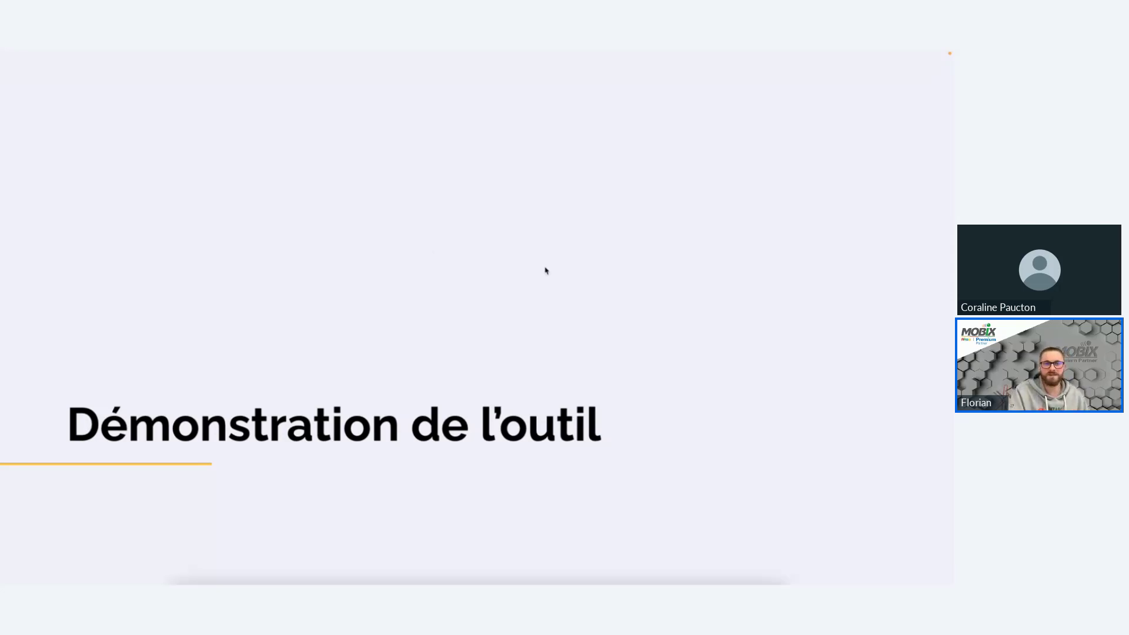
{"action": "left_click", "coordinate": [429, 167]}
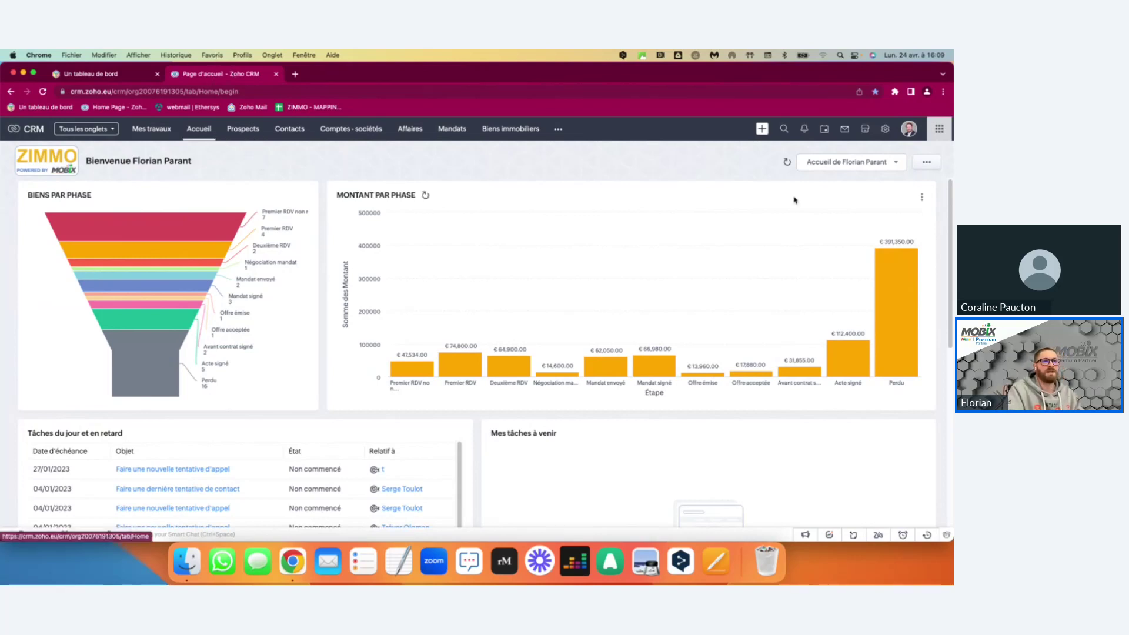
{"action": "left_click", "coordinate": [886, 130]}
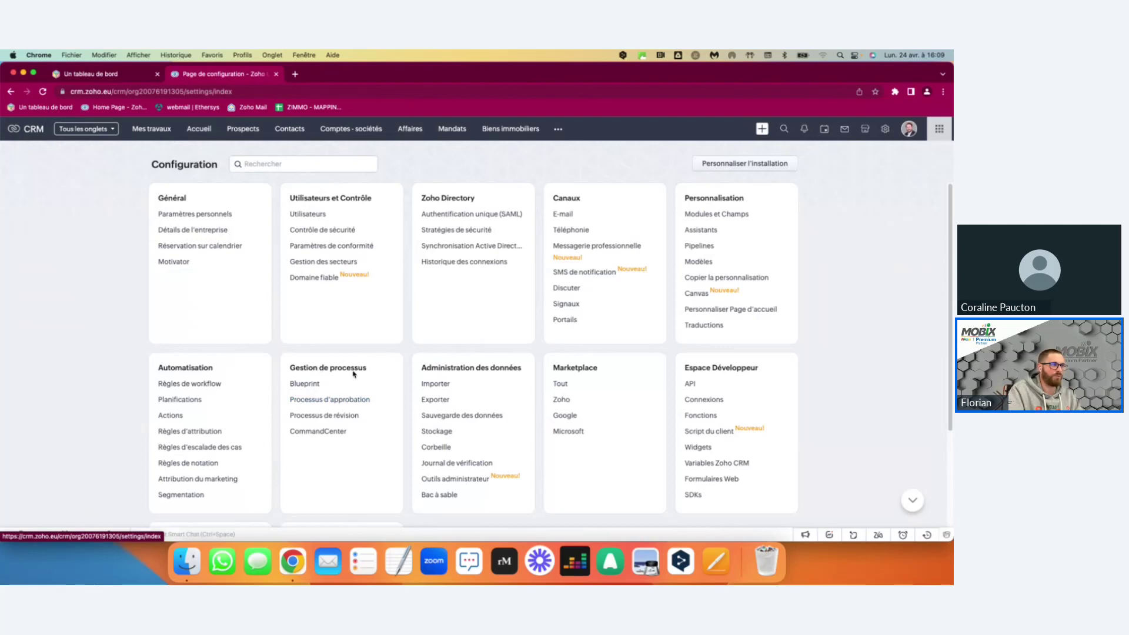
{"action": "left_click", "coordinate": [305, 385]}
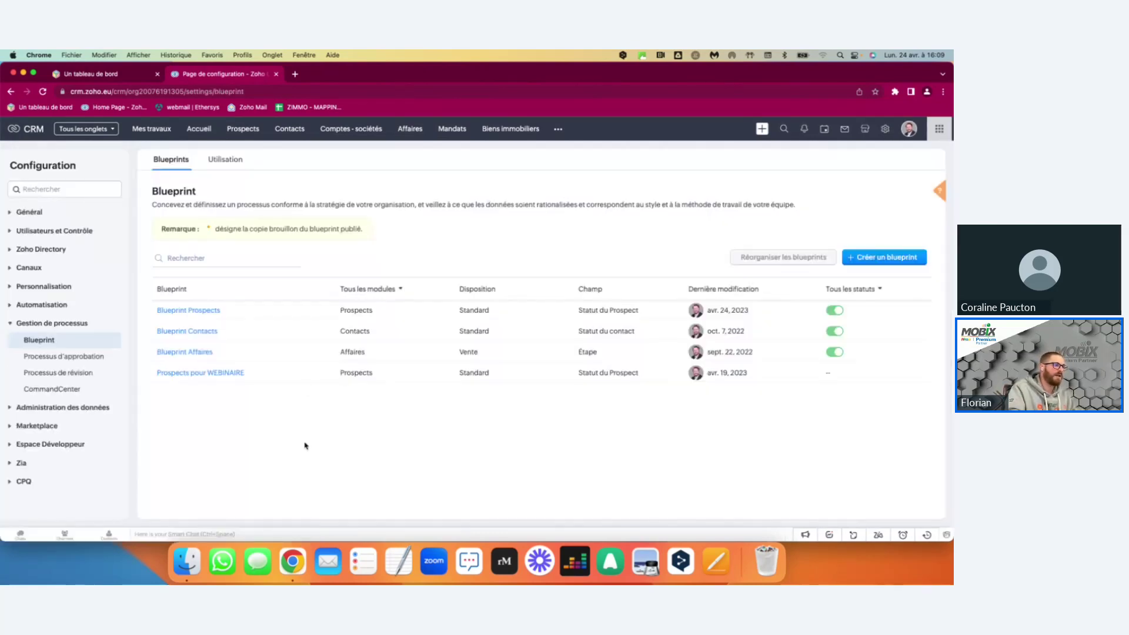
Examine the state diagram of the Prospects pour WEBINAIRE blueprint and close it without saving.
{"action": "left_click", "coordinate": [188, 375]}
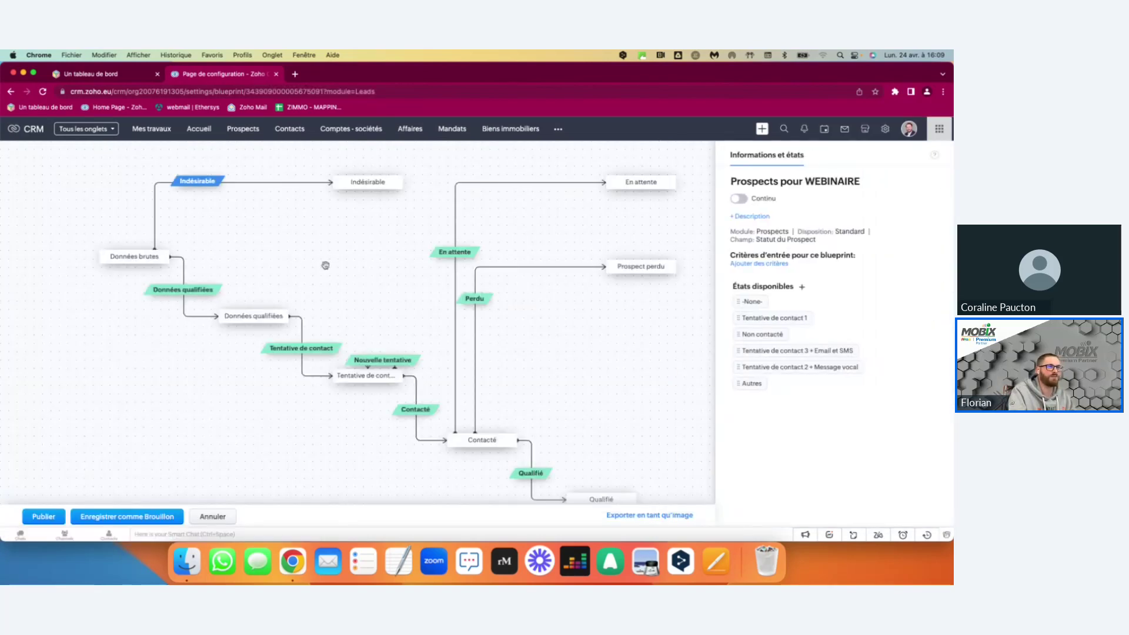
{"action": "scroll", "coordinate": [545, 330], "scroll_direction": "right", "scroll_amount": 3}
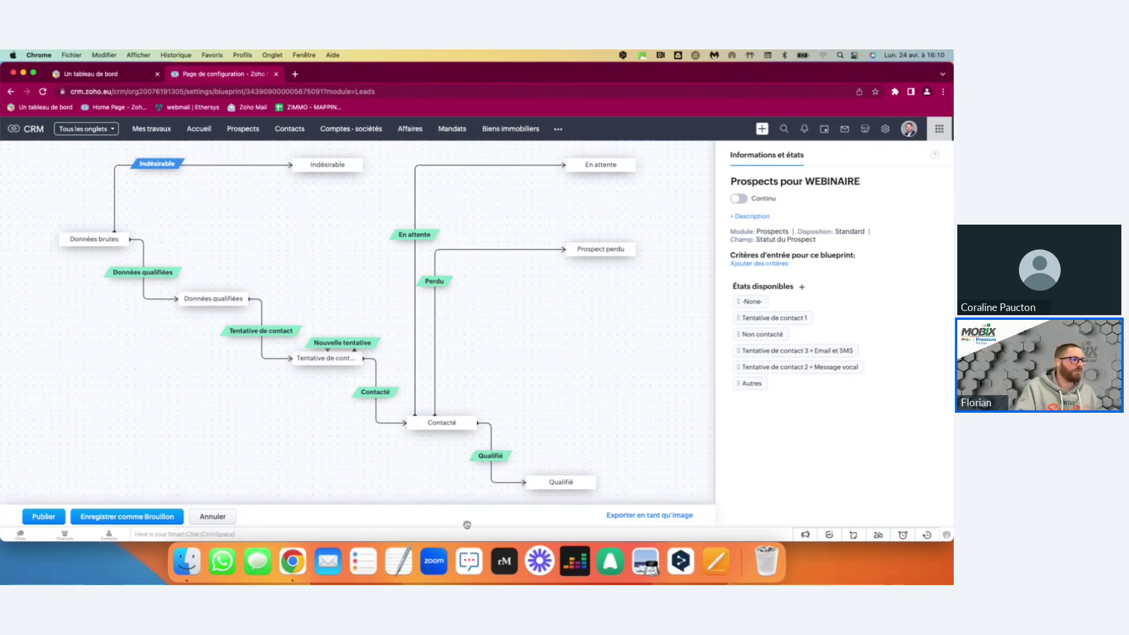
{"action": "left_click", "coordinate": [213, 517]}
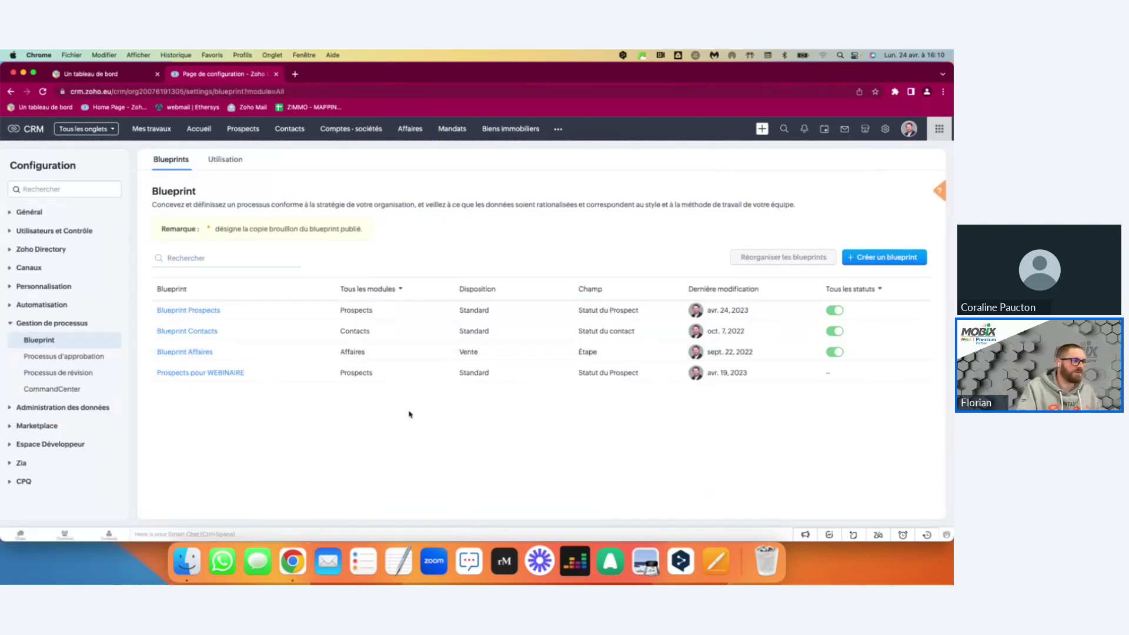
Start a new blueprint named Test for the Prospects module.
{"action": "left_click", "coordinate": [885, 259]}
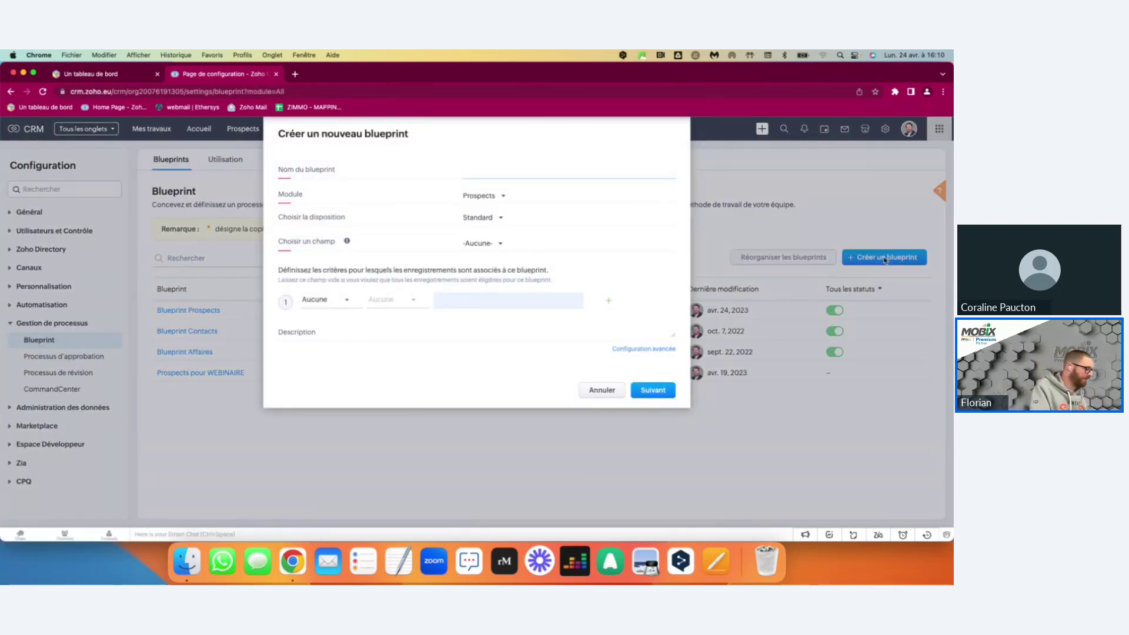
{"action": "type", "text": "Test"}
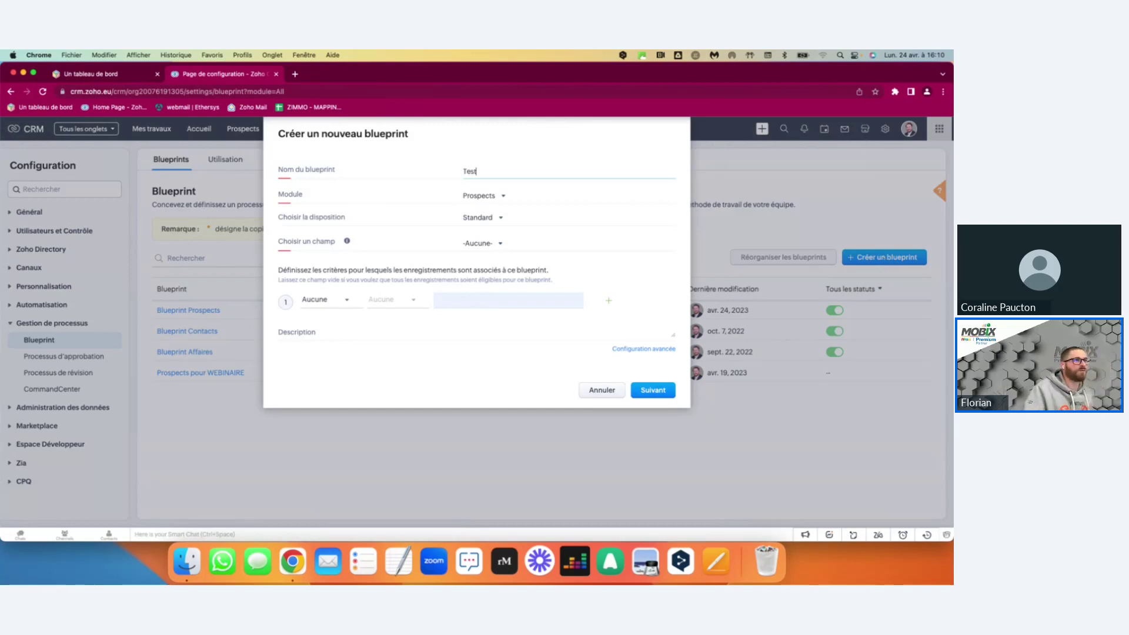
{"action": "left_click", "coordinate": [496, 197]}
{"action": "scroll", "coordinate": [508, 262], "scroll_direction": "down", "scroll_amount": 3}
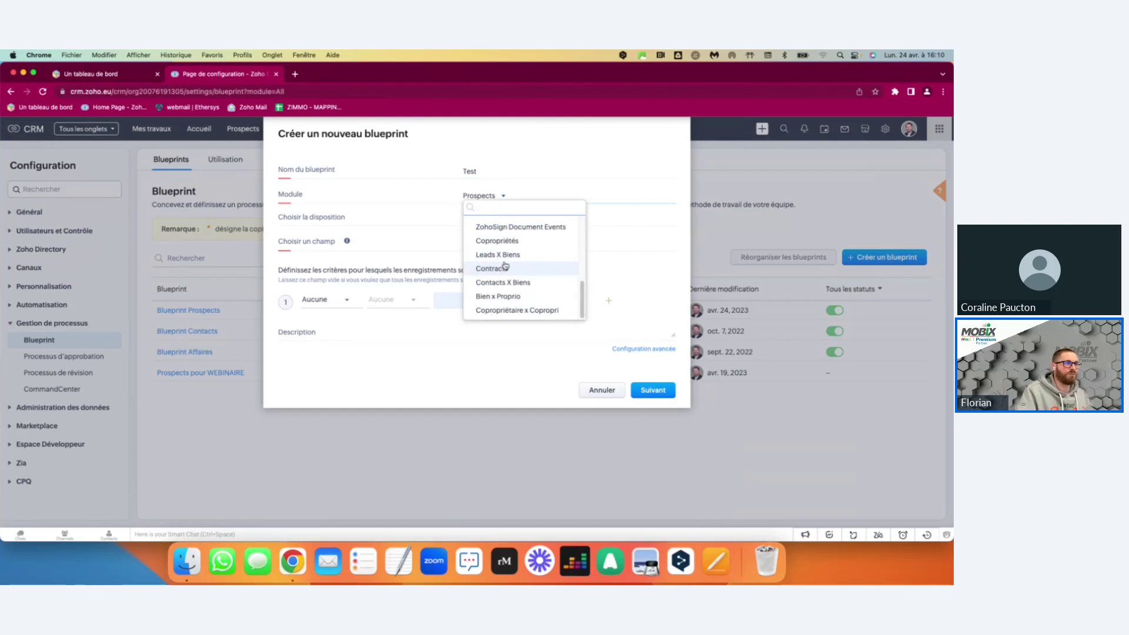
{"action": "scroll", "coordinate": [511, 283], "scroll_direction": "up", "scroll_amount": 3}
{"action": "scroll", "coordinate": [504, 262], "scroll_direction": "down", "scroll_amount": 3}
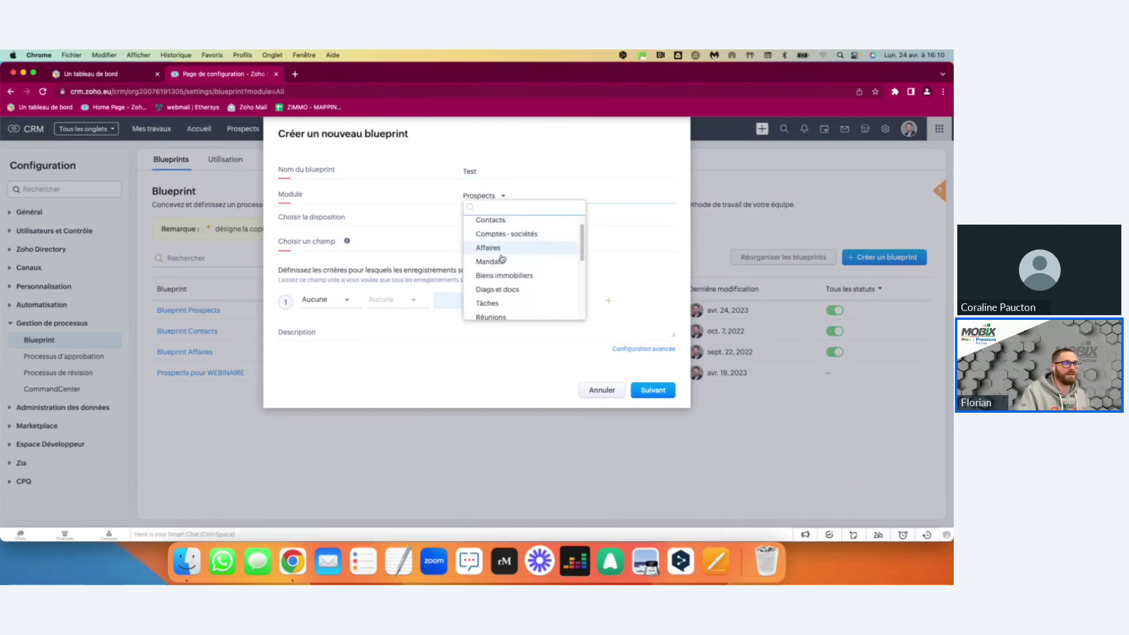
{"action": "scroll", "coordinate": [505, 279], "scroll_direction": "down", "scroll_amount": 3}
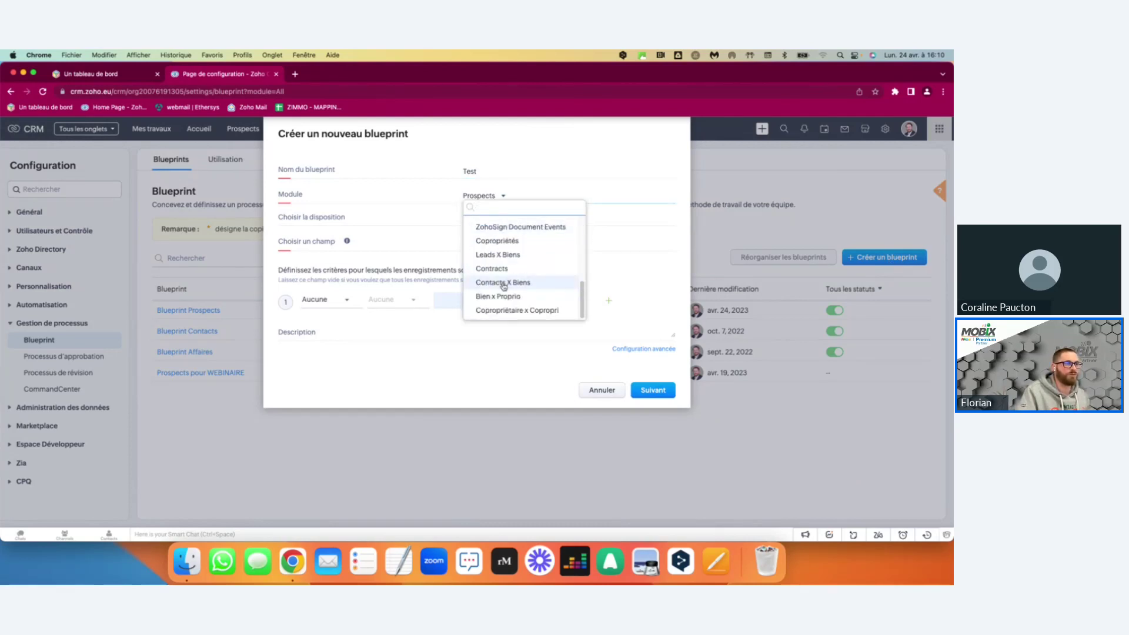
{"action": "scroll", "coordinate": [508, 288], "scroll_direction": "up", "scroll_amount": 5}
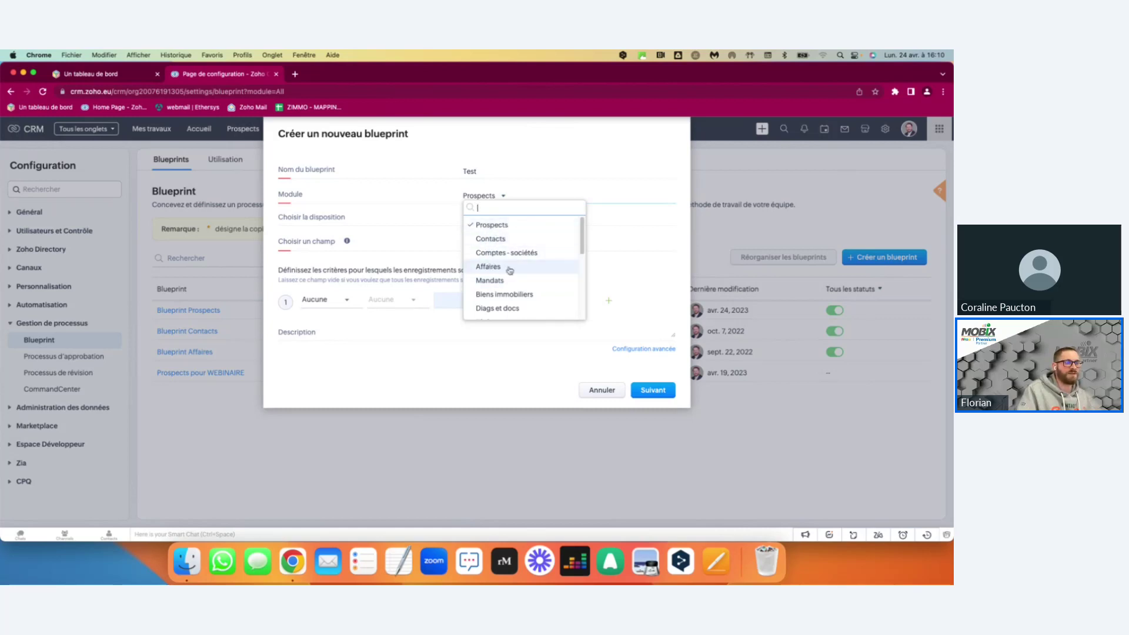
{"action": "left_click", "coordinate": [490, 225]}
Keep the Standard layout for the new blueprint and choose Statut du Prospect as its field.
{"action": "left_click", "coordinate": [504, 217]}
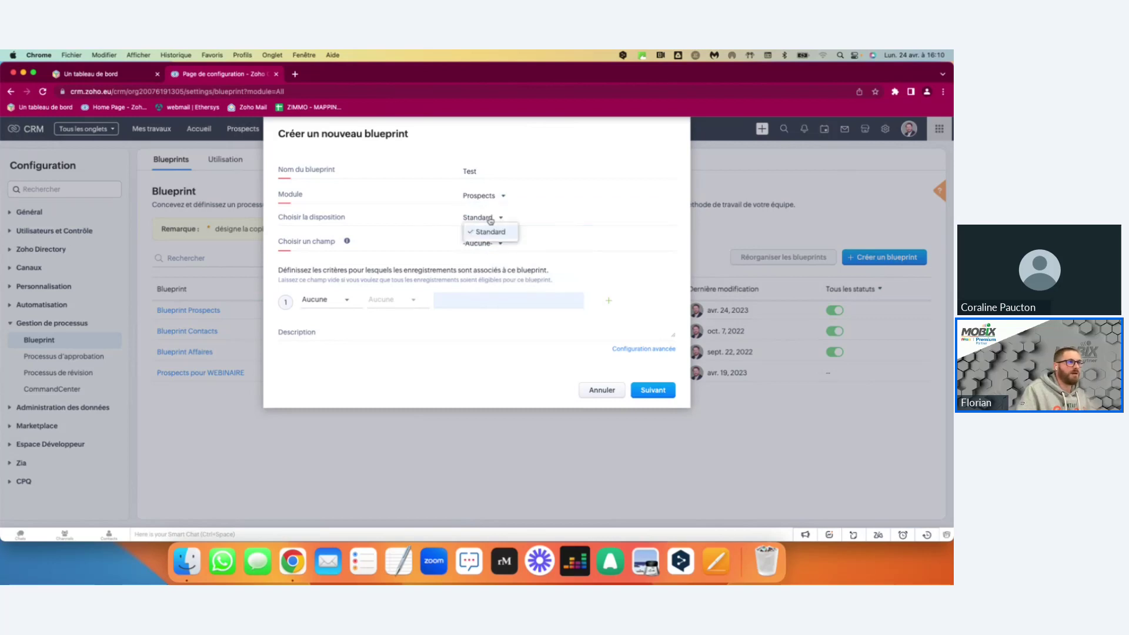
{"action": "left_click", "coordinate": [491, 223]}
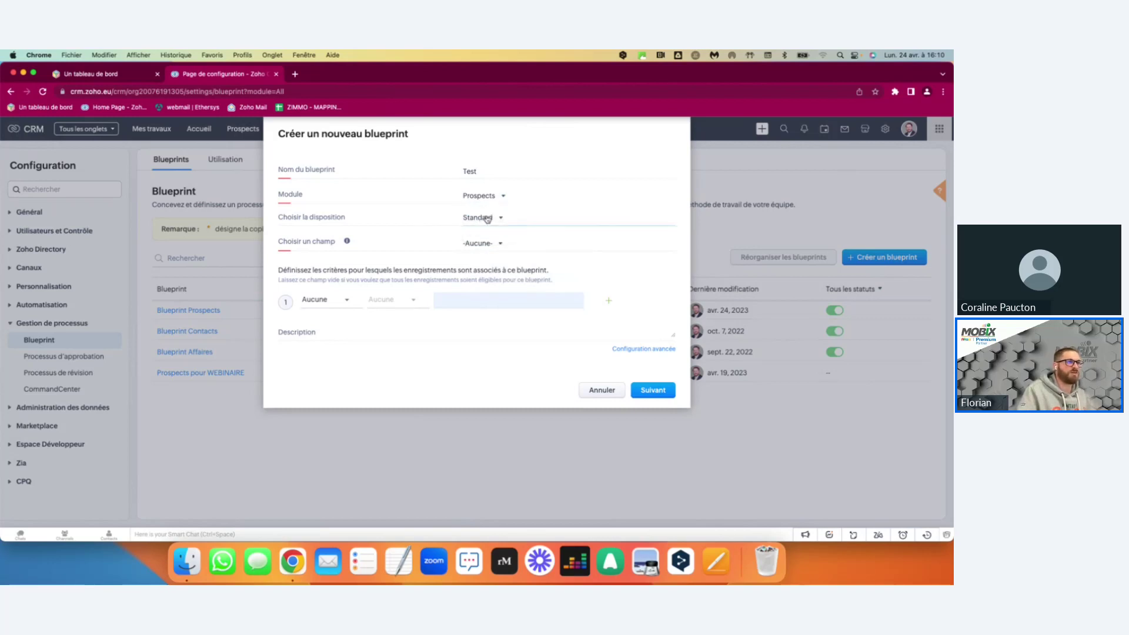
{"action": "left_click", "coordinate": [488, 243]}
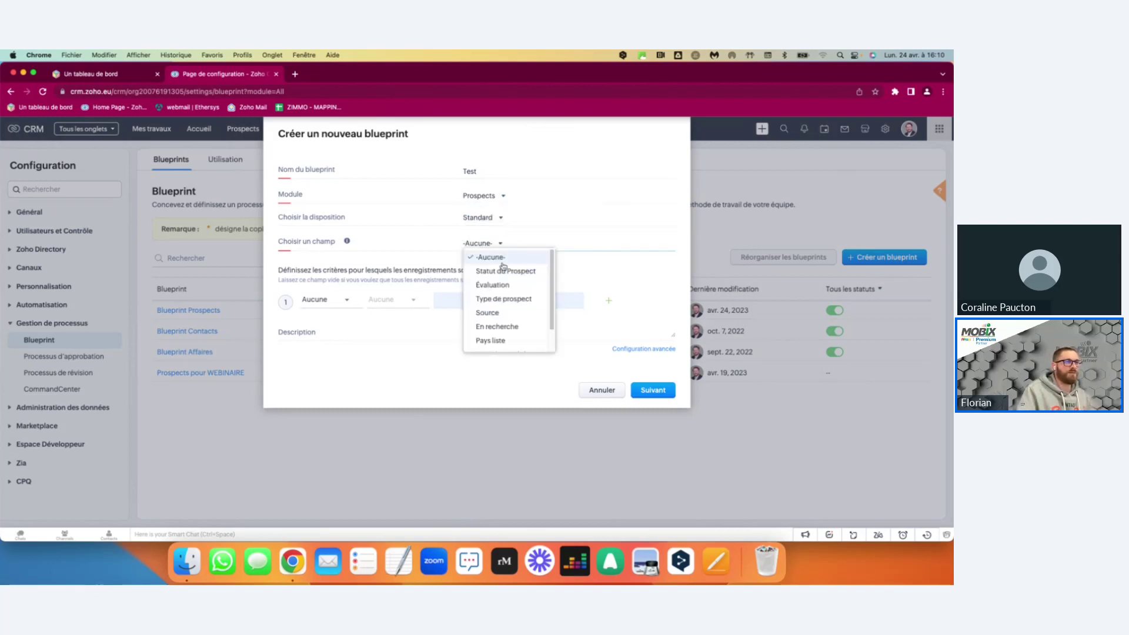
{"action": "scroll", "coordinate": [497, 288], "scroll_direction": "down", "scroll_amount": 2}
{"action": "scroll", "coordinate": [488, 289], "scroll_direction": "up", "scroll_amount": 2}
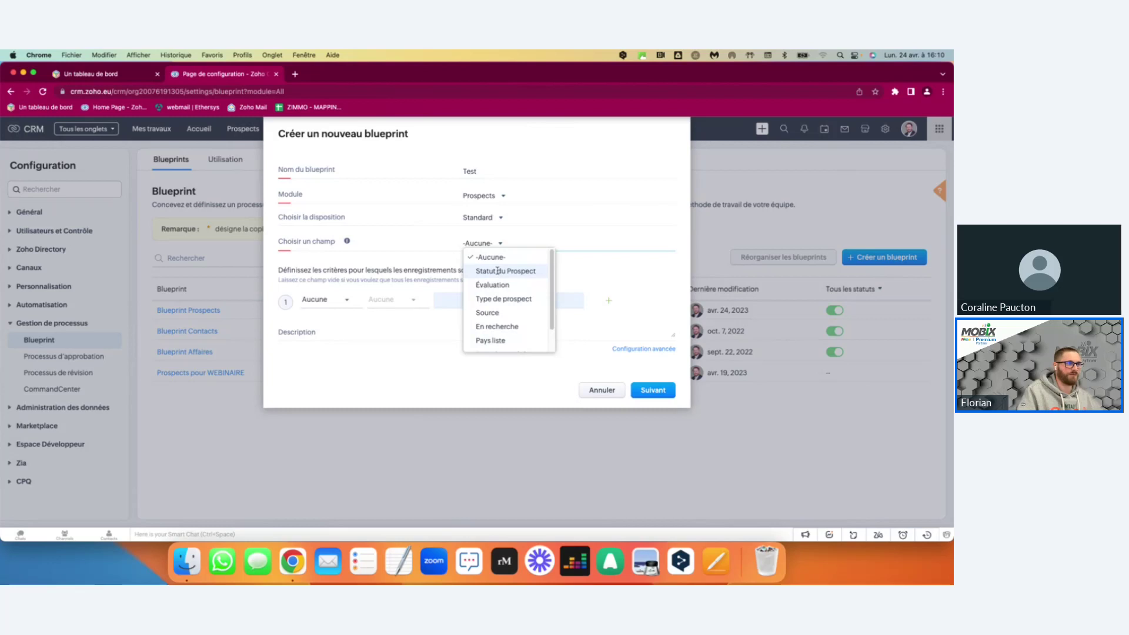
{"action": "left_click", "coordinate": [498, 272]}
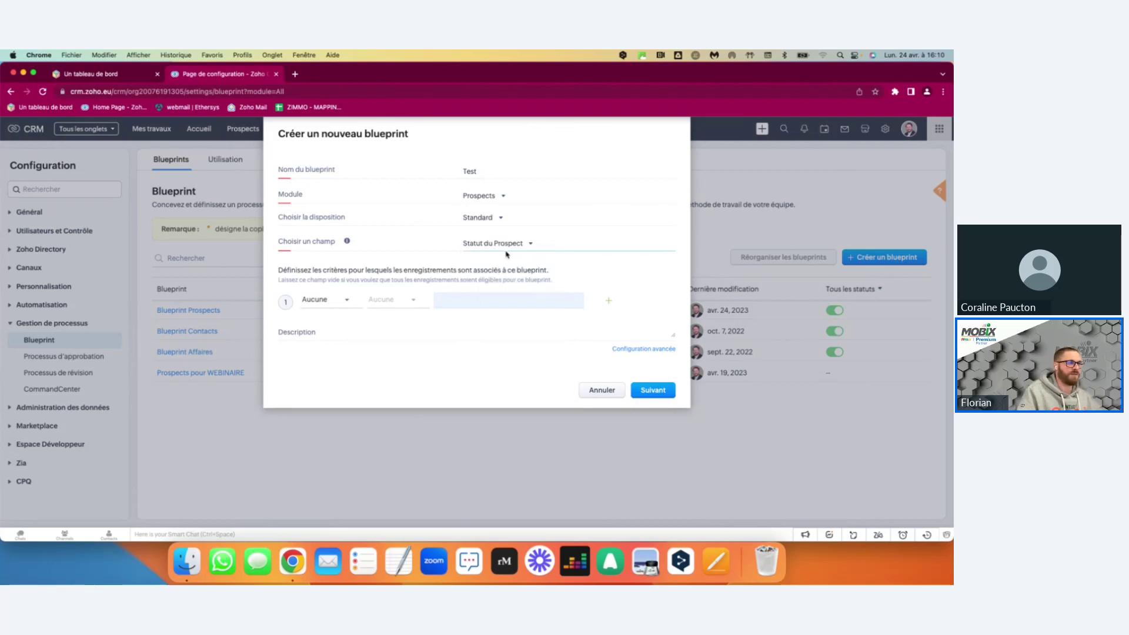
Define an entry criterion so the blueprint applies when Type de prospect est Particulier.
{"action": "left_click", "coordinate": [333, 302]}
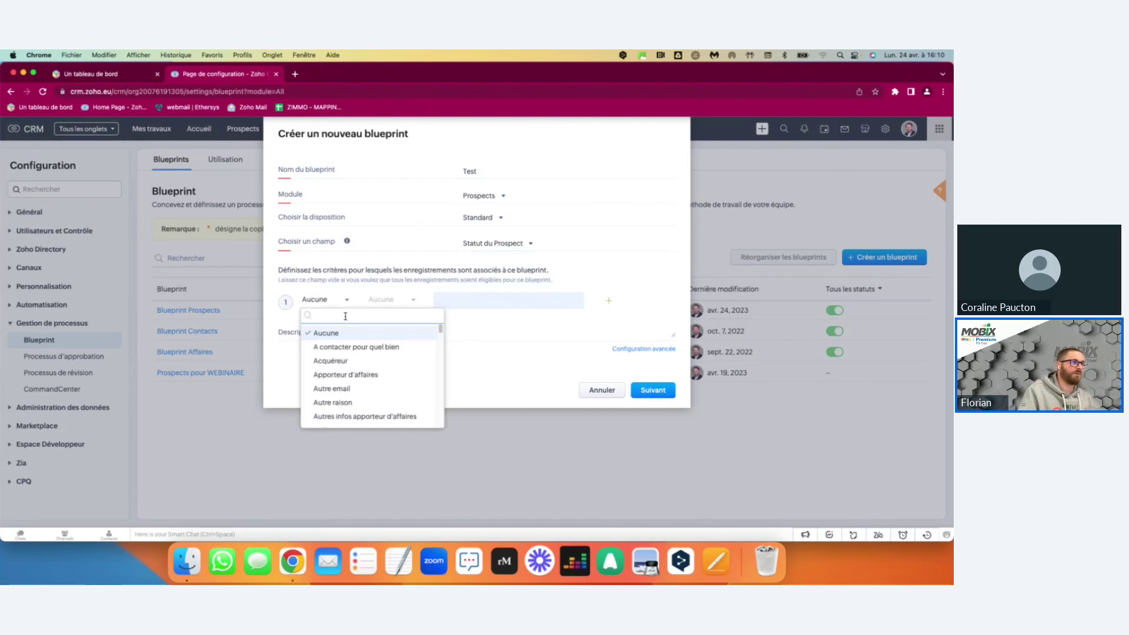
{"action": "type", "text": "typ"}
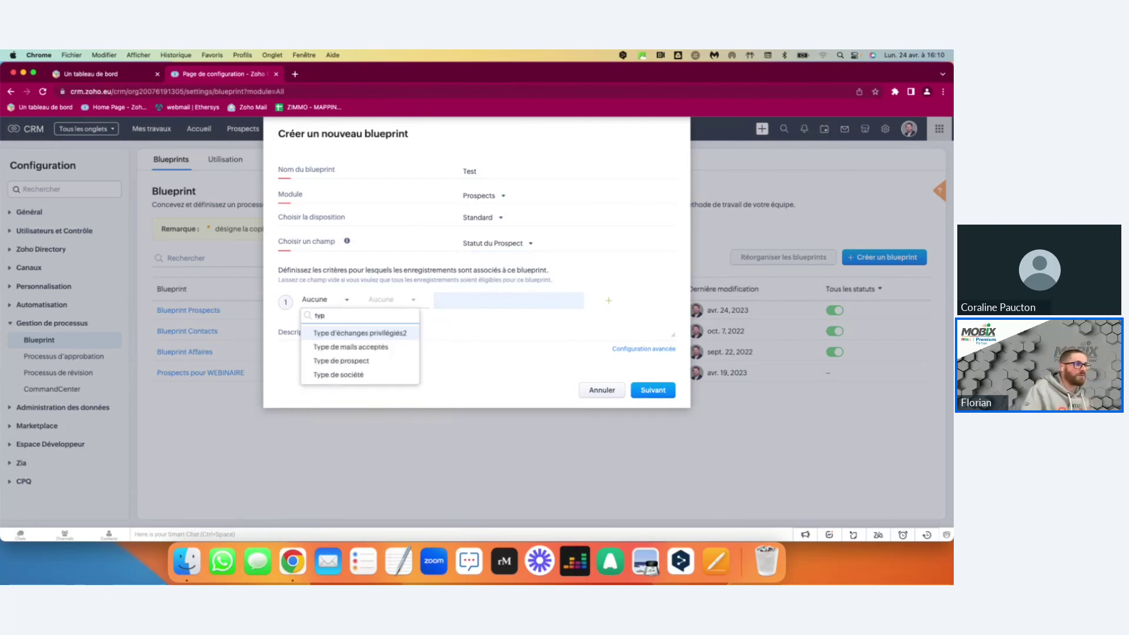
{"action": "left_click", "coordinate": [352, 361]}
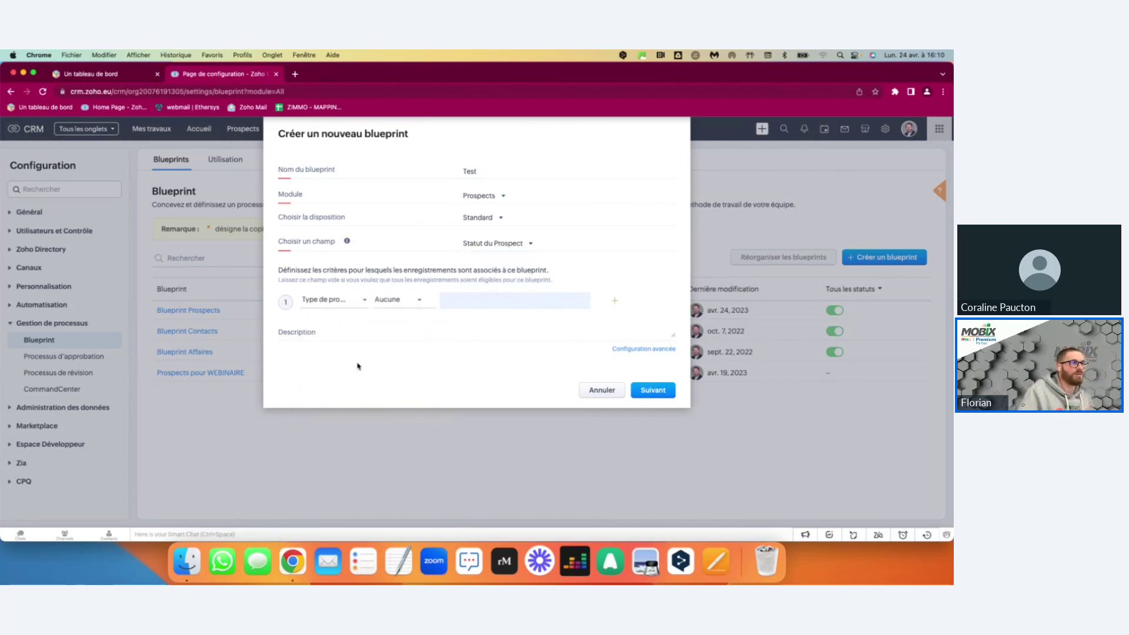
{"action": "left_click", "coordinate": [398, 300]}
{"action": "left_click", "coordinate": [398, 331]}
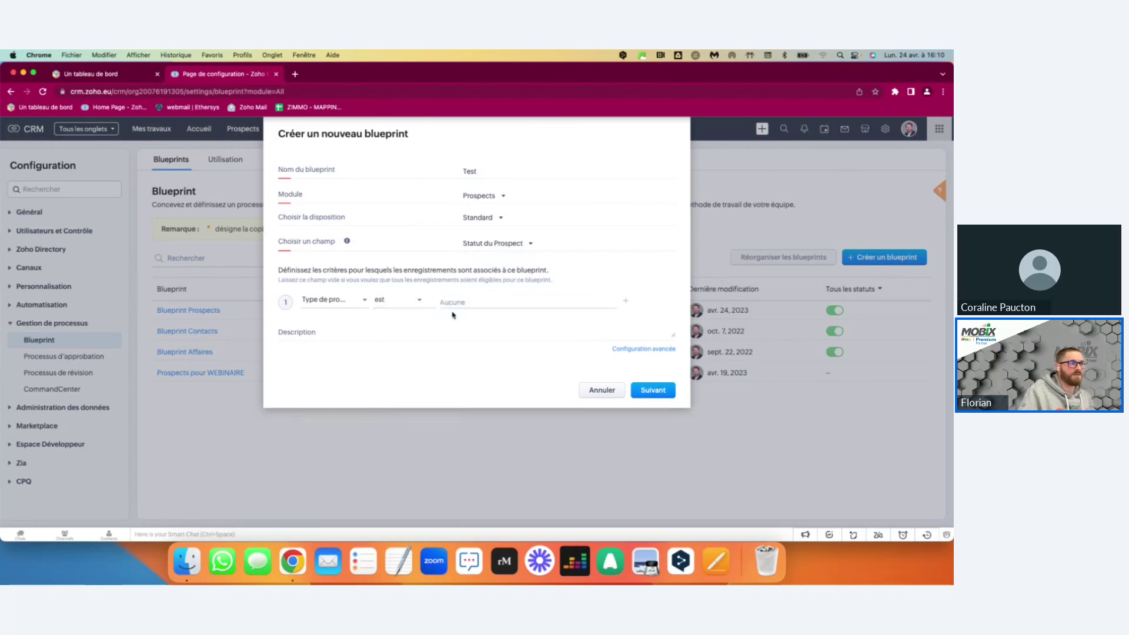
{"action": "left_click", "coordinate": [463, 299]}
{"action": "left_click", "coordinate": [468, 346]}
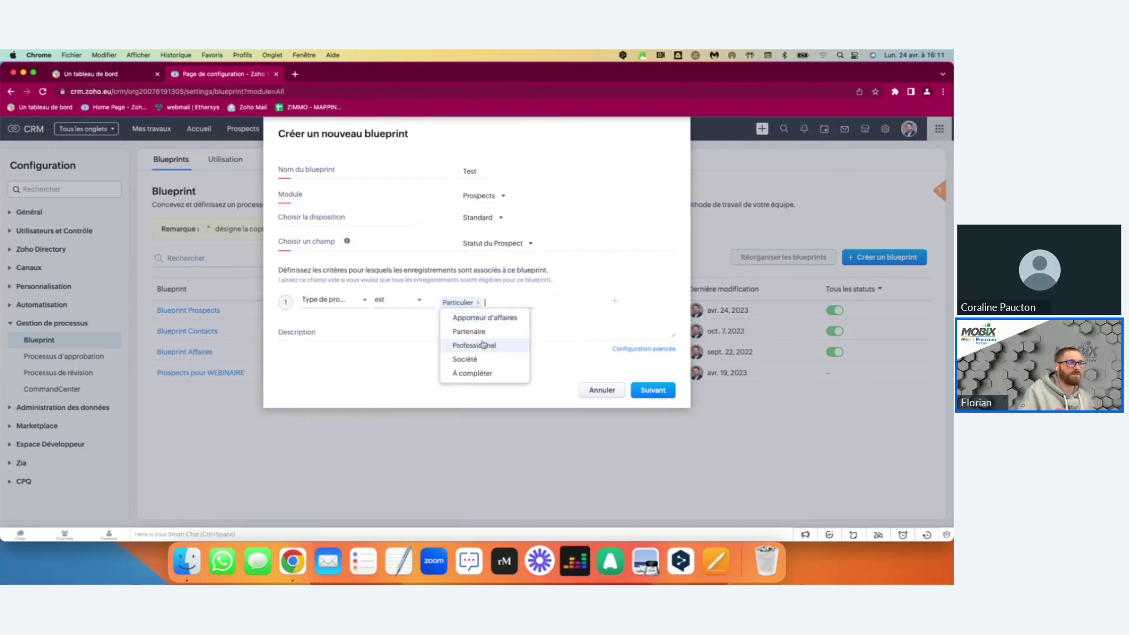
{"action": "left_click", "coordinate": [396, 330]}
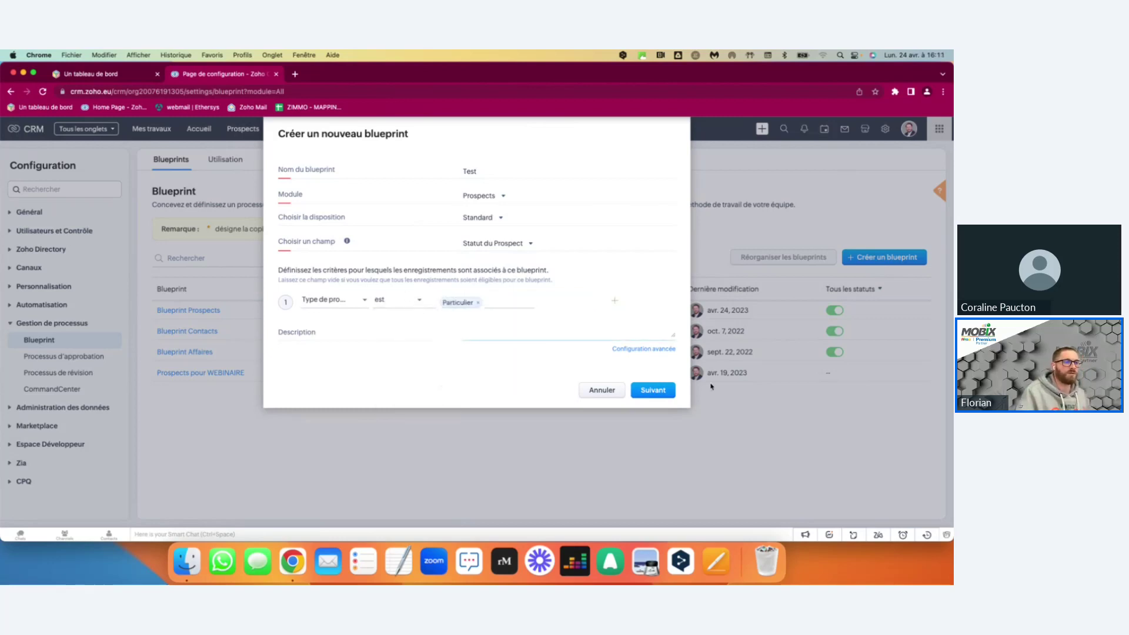
Clear the Particulier value from the Type de prospect entry criterion.
{"action": "left_click", "coordinate": [479, 304]}
{"action": "left_click", "coordinate": [479, 304]}
{"action": "left_click", "coordinate": [607, 385]}
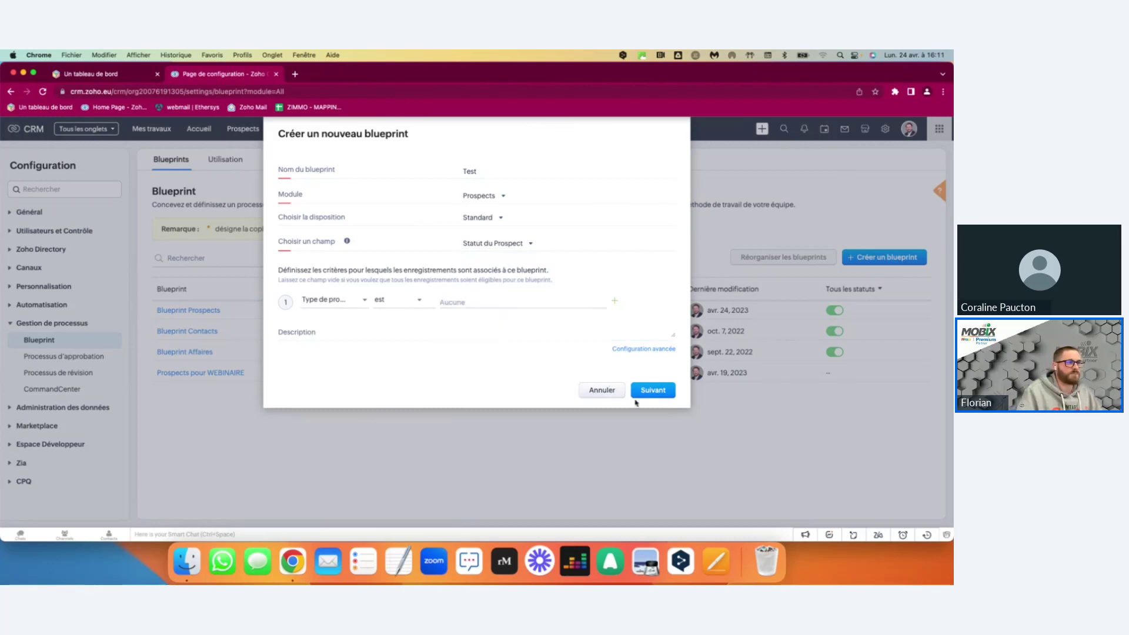
{"action": "left_click", "coordinate": [475, 305]}
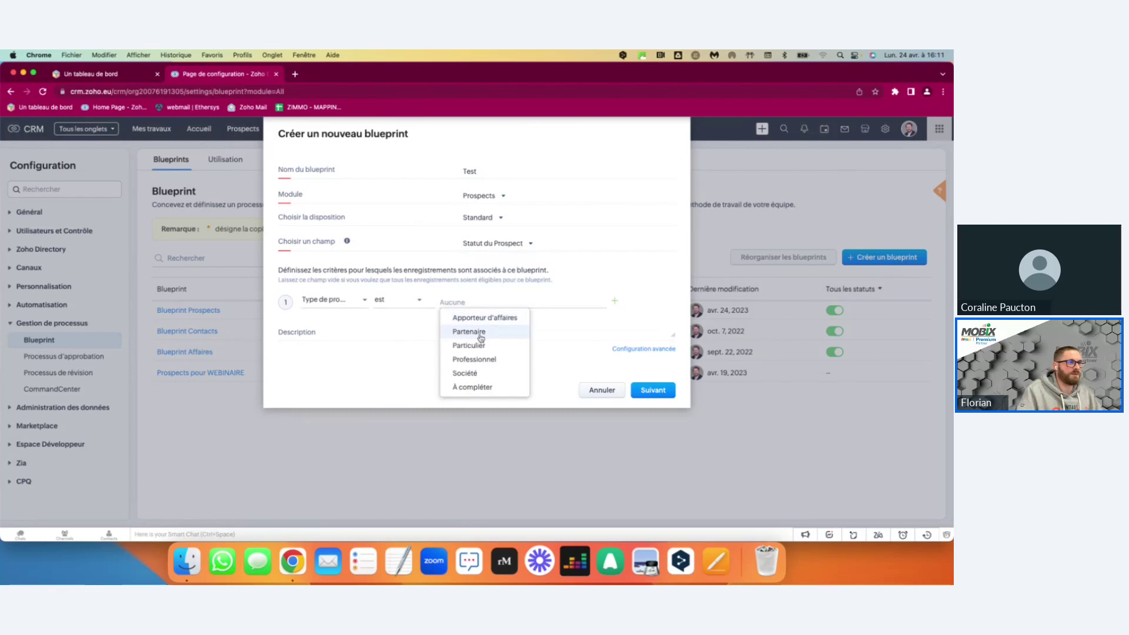
{"action": "left_click", "coordinate": [473, 332]}
{"action": "left_click", "coordinate": [479, 303]}
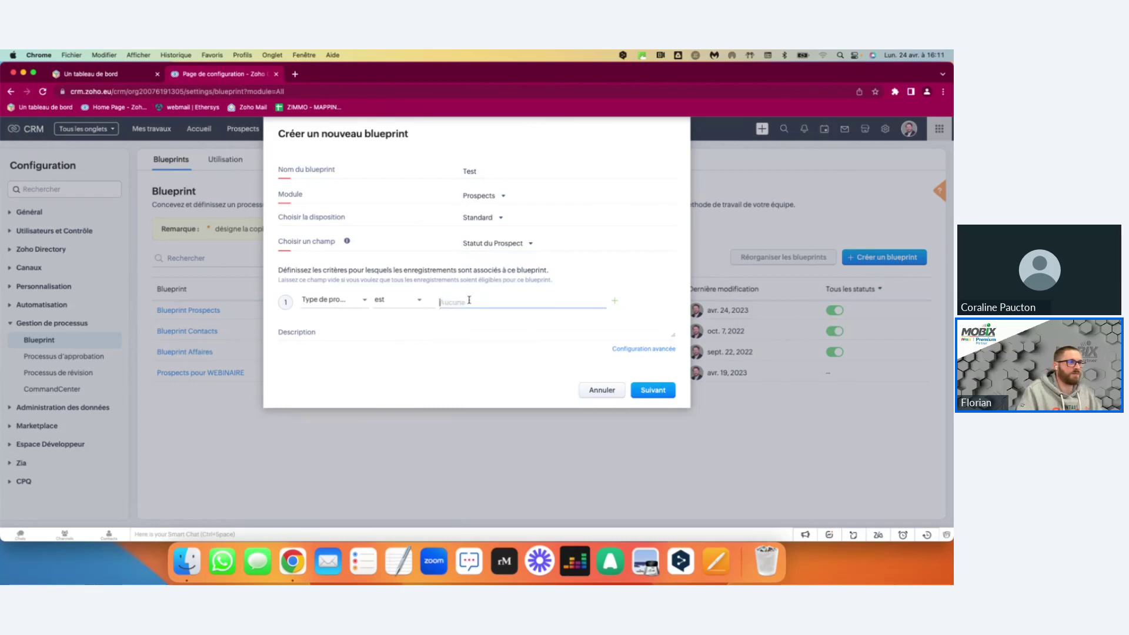
Set the Type de prospect criterion to Particulier, continue to the blueprint editor and look through the available states.
{"action": "left_click", "coordinate": [478, 303]}
{"action": "left_click", "coordinate": [472, 345]}
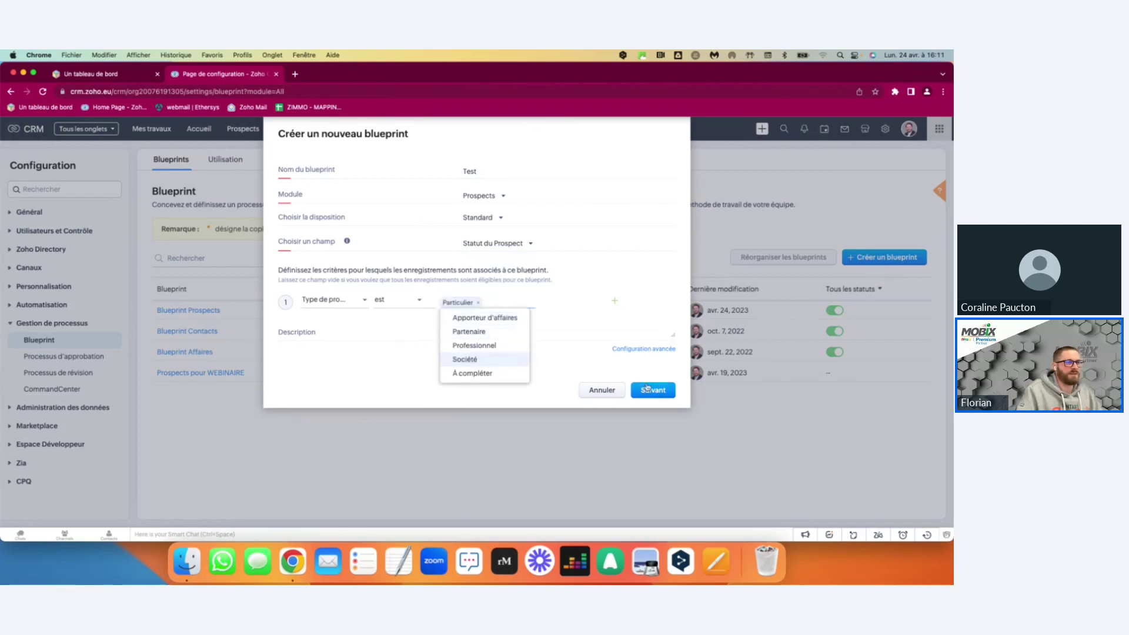
{"action": "left_click", "coordinate": [650, 390]}
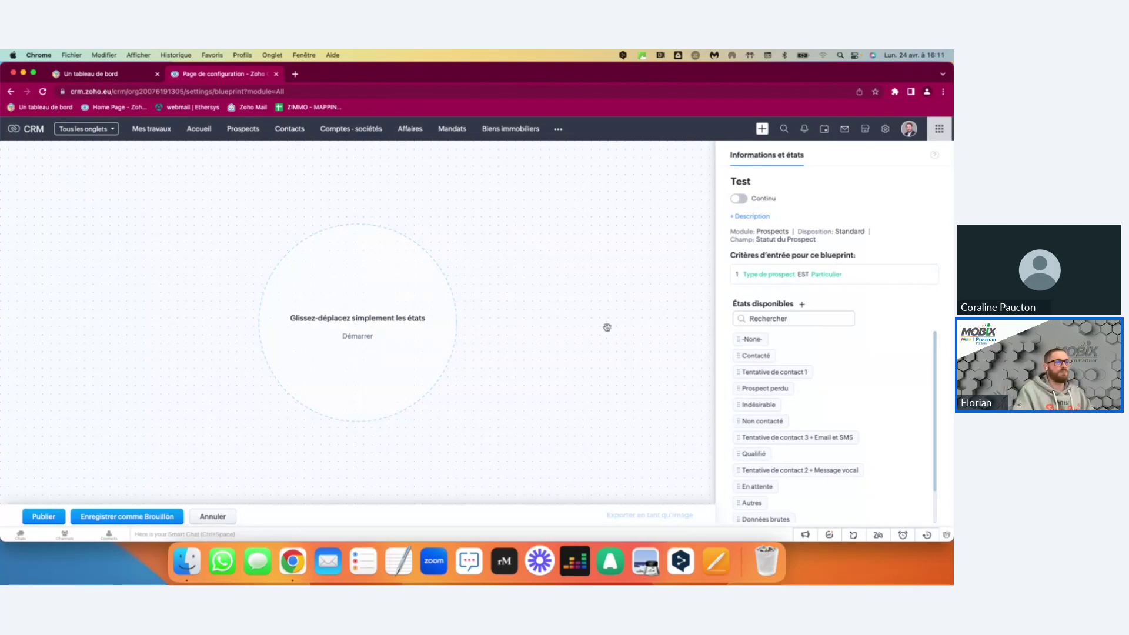
{"action": "scroll", "coordinate": [817, 339], "scroll_direction": "down", "scroll_amount": 2}
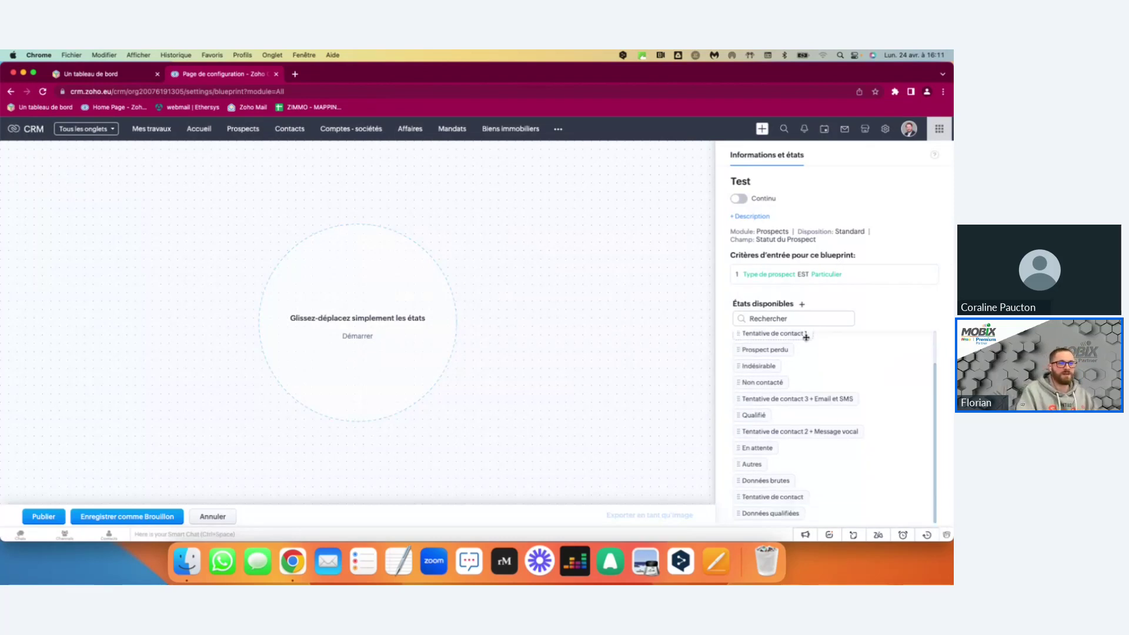
Place the Données brutes state on the empty blueprint canvas.
{"action": "scroll", "coordinate": [810, 377], "scroll_direction": "up", "scroll_amount": 2}
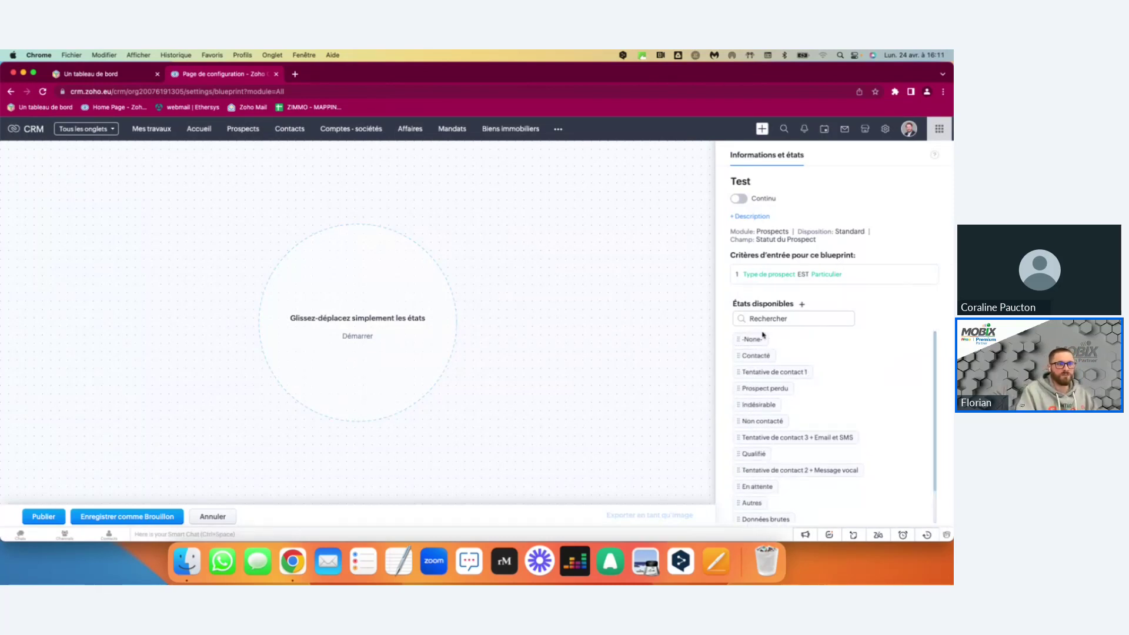
{"action": "scroll", "coordinate": [868, 377], "scroll_direction": "down", "scroll_amount": 3}
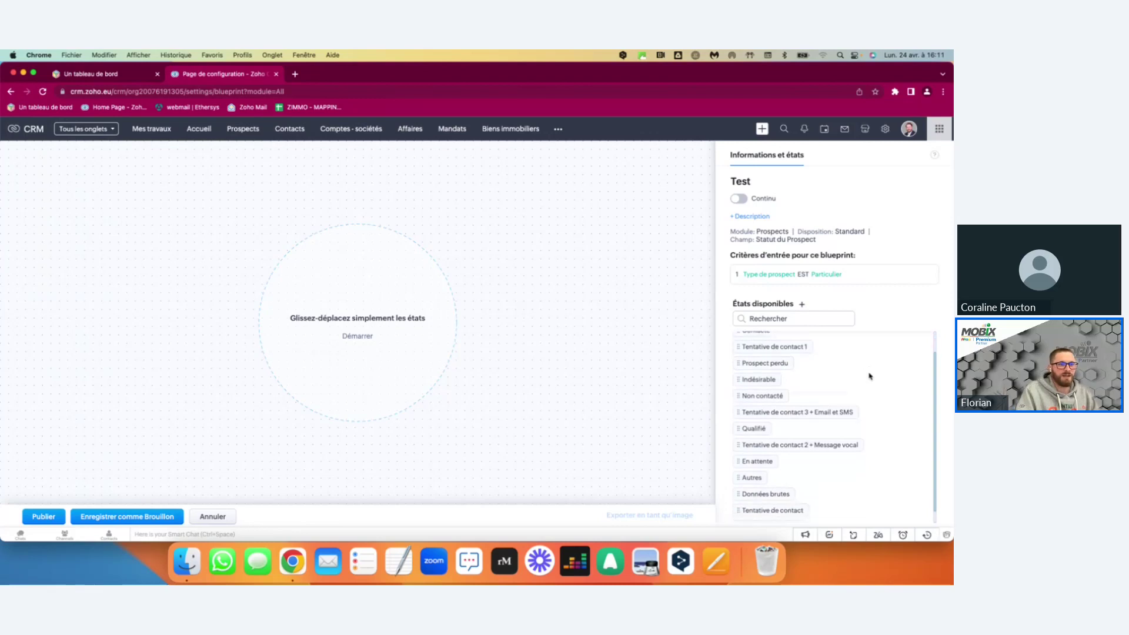
{"action": "left_click_drag", "start_coordinate": [764, 481], "coordinate": [356, 308]}
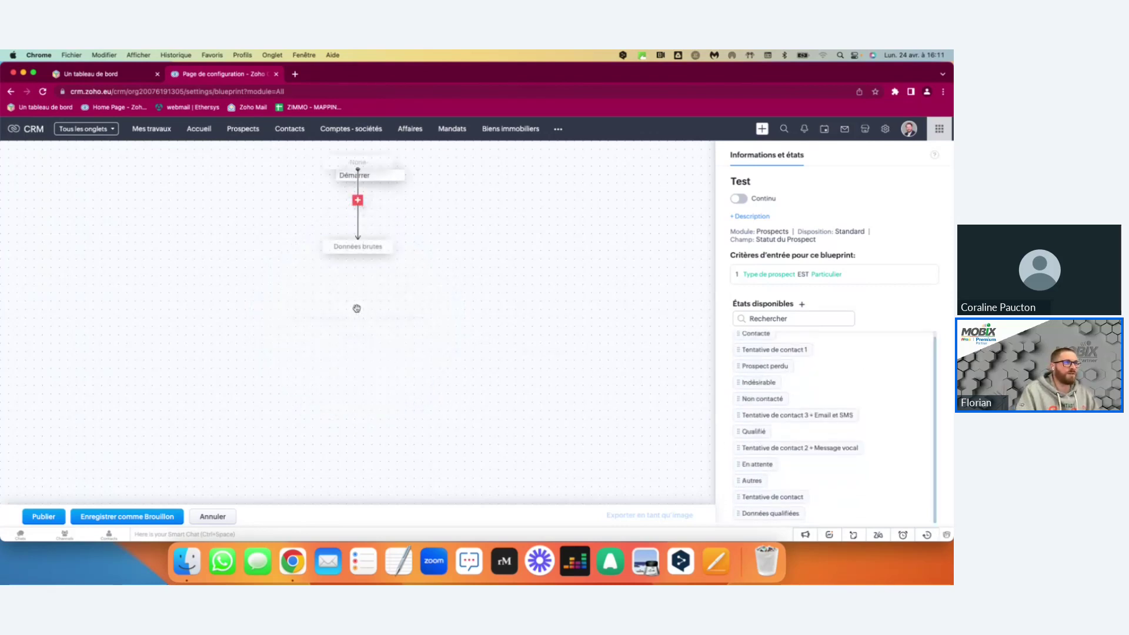
Delete the -None- start state and move Données brutes to the upper-left area of the canvas.
{"action": "left_click", "coordinate": [370, 163]}
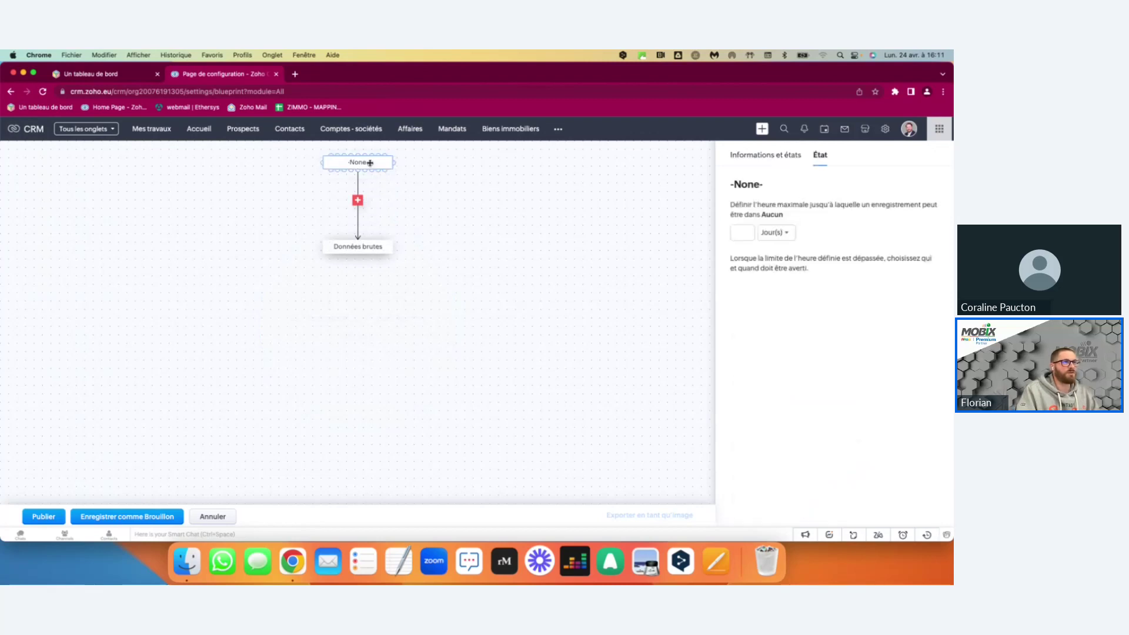
{"action": "right_click", "coordinate": [371, 163]}
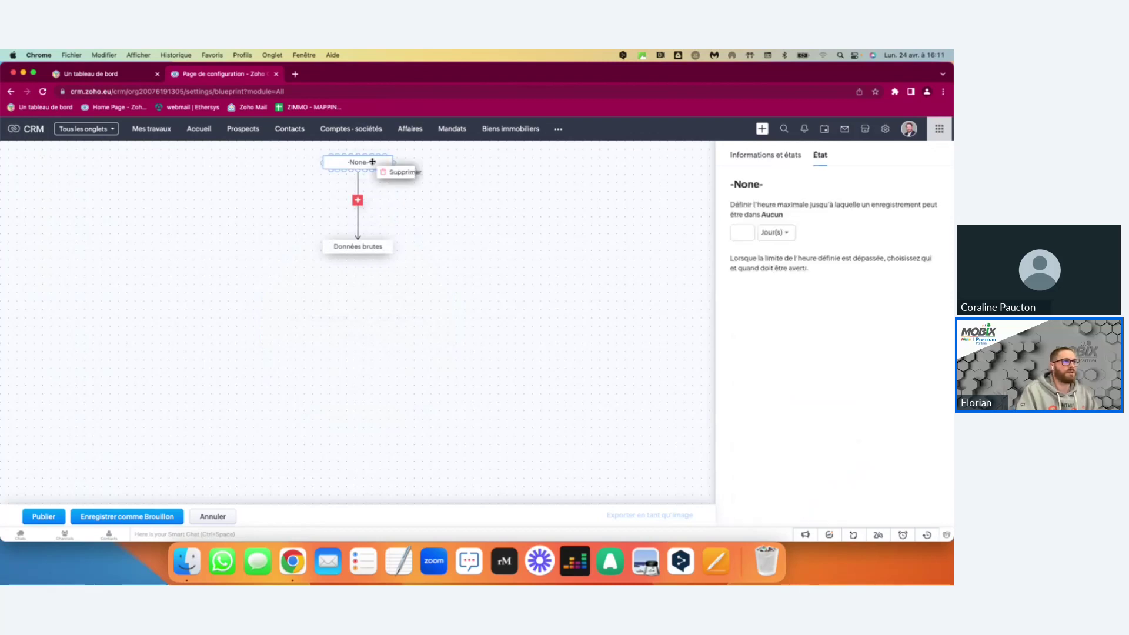
{"action": "left_click", "coordinate": [405, 173]}
{"action": "key", "text": "Return"}
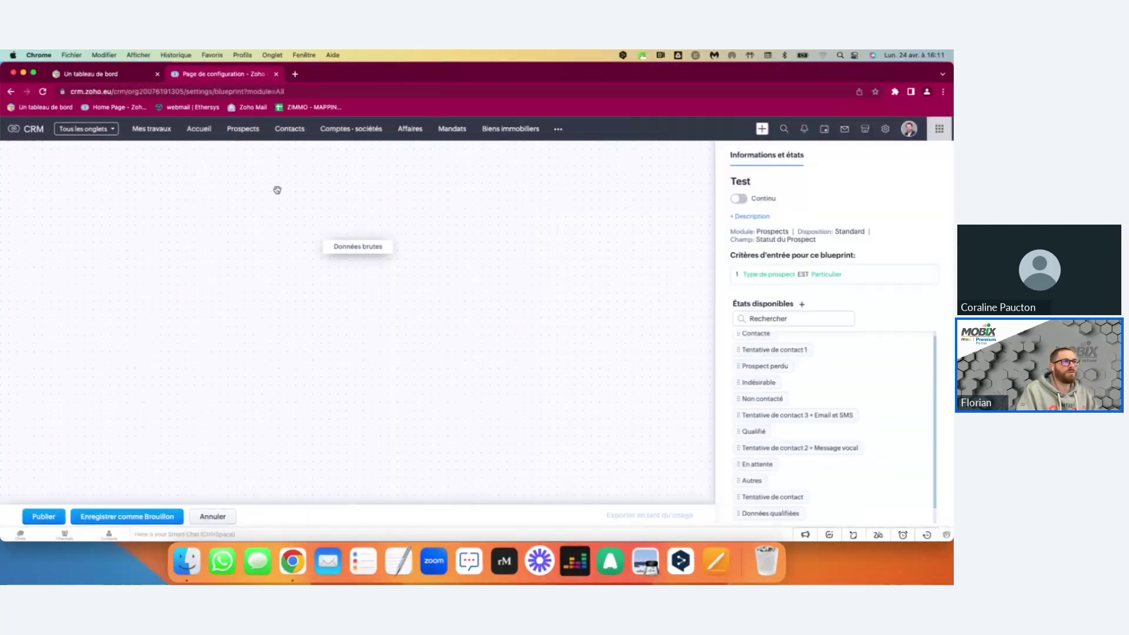
{"action": "left_click_drag", "start_coordinate": [363, 250], "coordinate": [124, 215]}
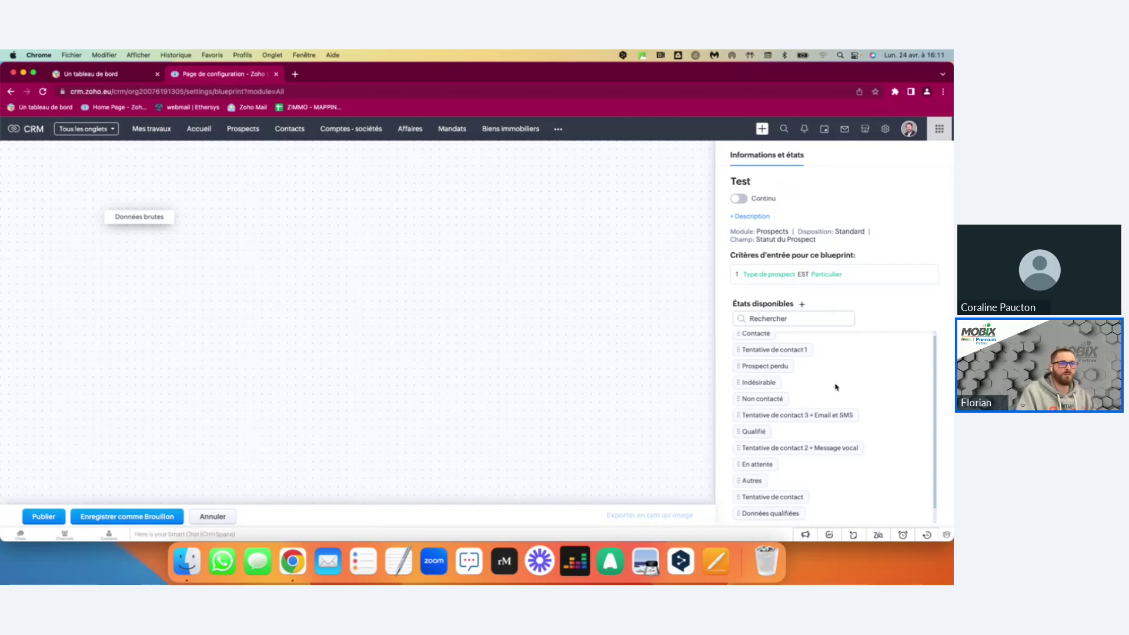
Add the Données qualifiées state below and to the right of Données brutes and connect Données brutes to it.
{"action": "scroll", "coordinate": [836, 388], "scroll_direction": "down", "scroll_amount": 1}
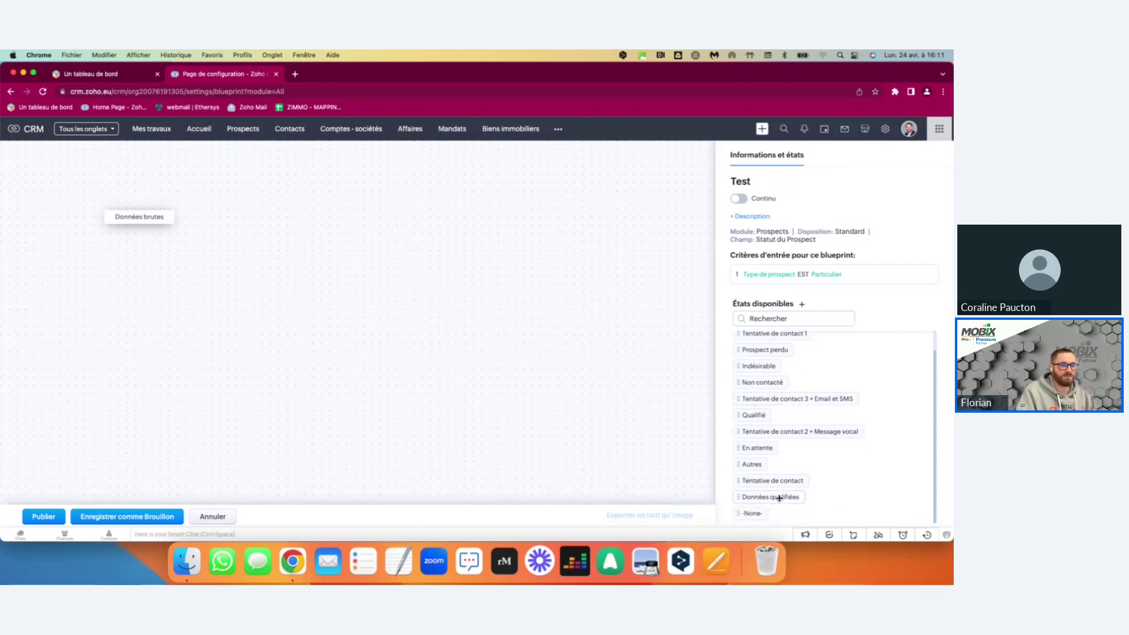
{"action": "scroll", "coordinate": [819, 421], "scroll_direction": "up", "scroll_amount": 1}
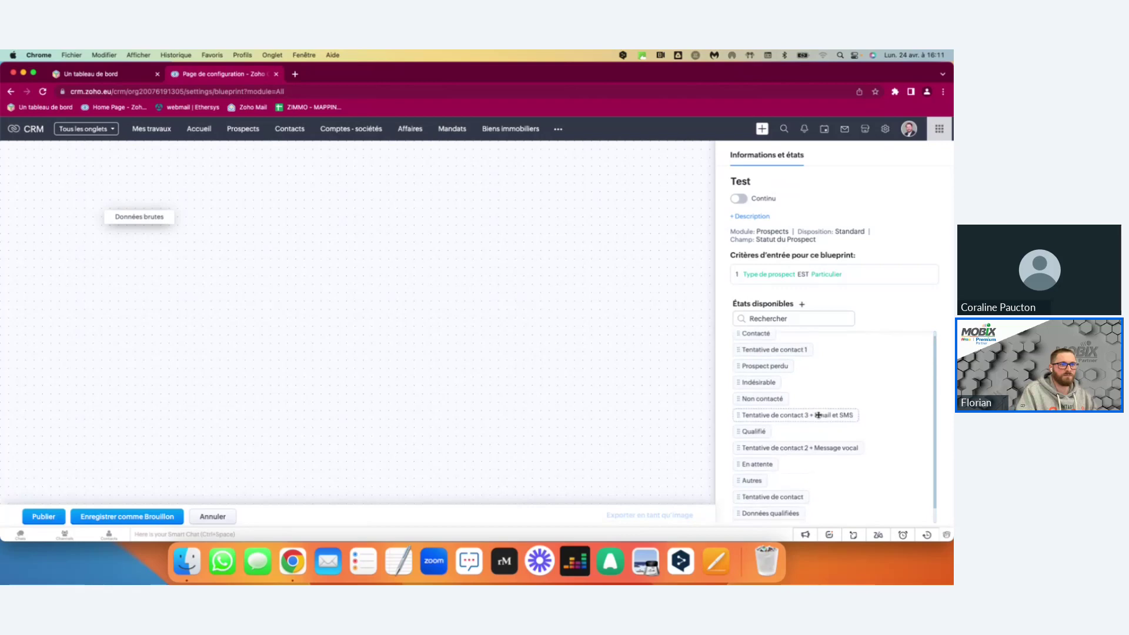
{"action": "scroll", "coordinate": [774, 492], "scroll_direction": "down", "scroll_amount": 1}
{"action": "left_click_drag", "start_coordinate": [773, 496], "coordinate": [241, 264]}
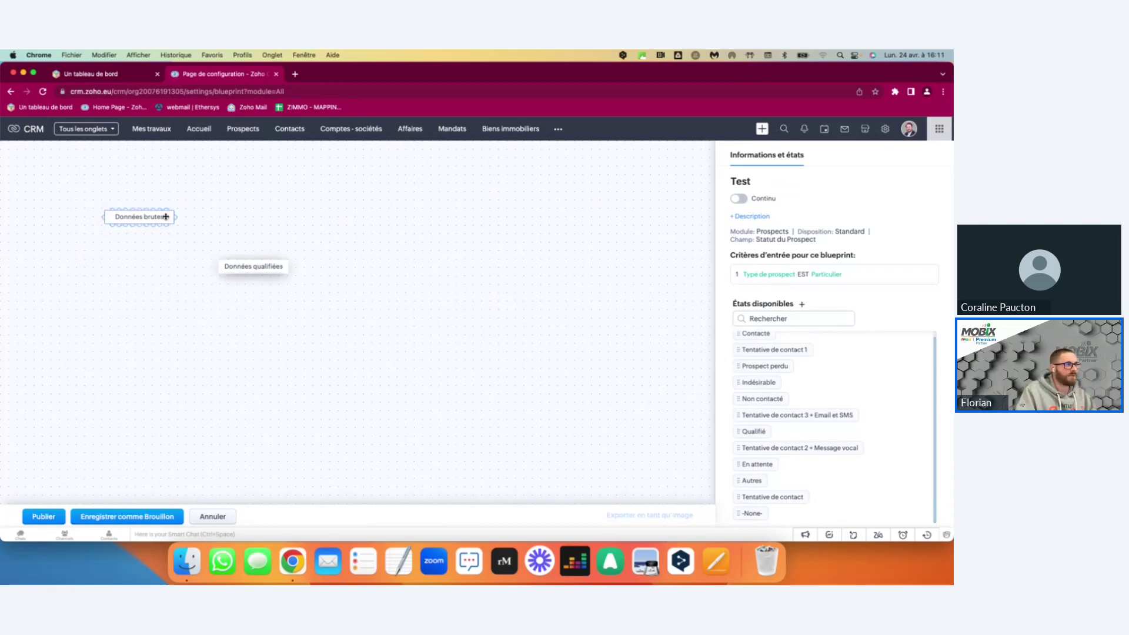
{"action": "left_click_drag", "start_coordinate": [176, 218], "coordinate": [244, 271]}
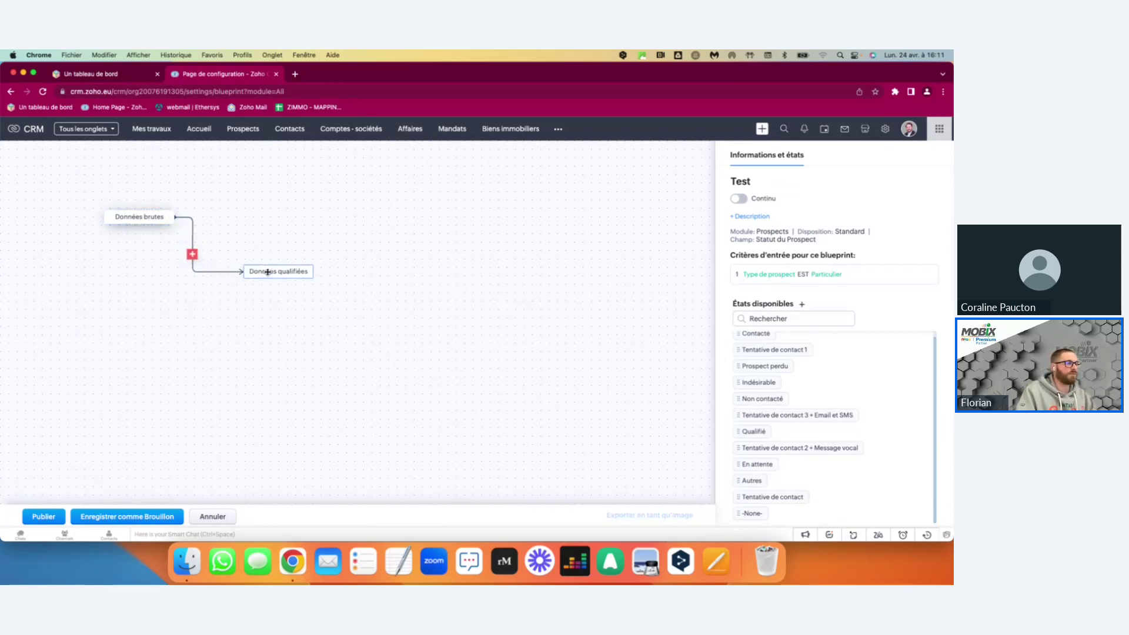
{"action": "left_click", "coordinate": [143, 213]}
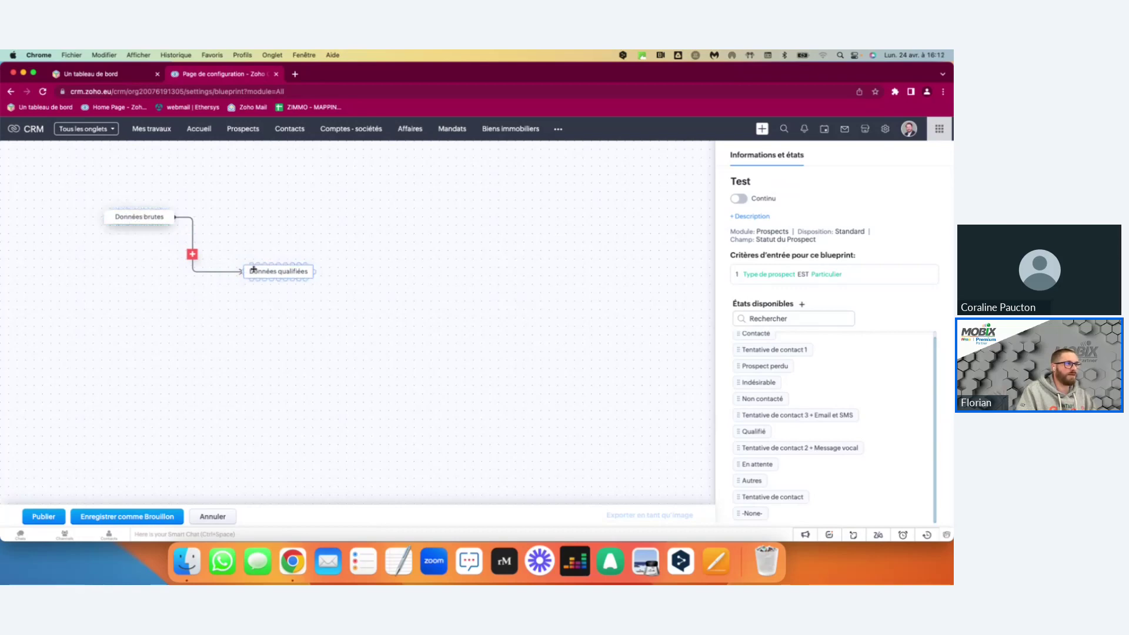
Create a transition named Données à qualifier between Données brutes and Données qualifiées and save it.
{"action": "left_click", "coordinate": [192, 254]}
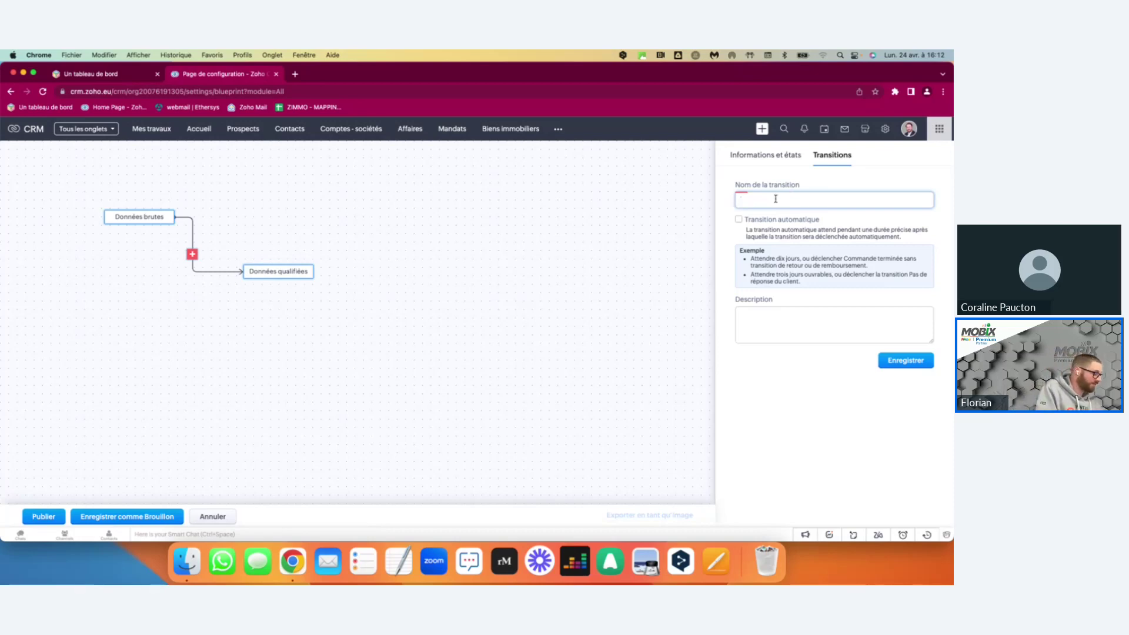
{"action": "type", "text": "Données"}
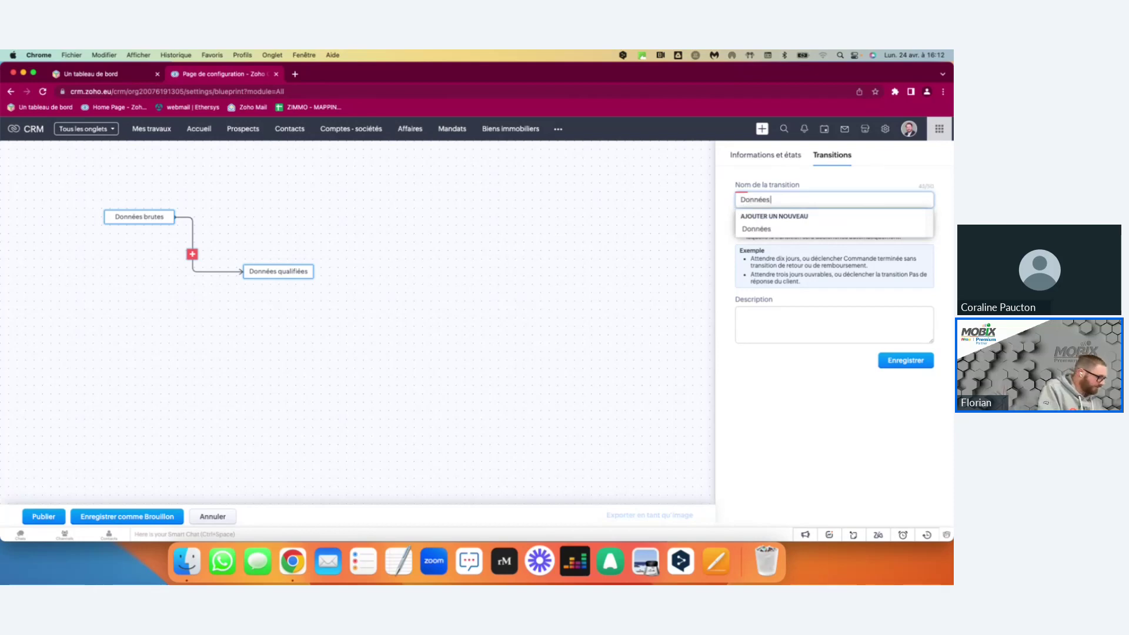
{"action": "type", "text": " à qual"}
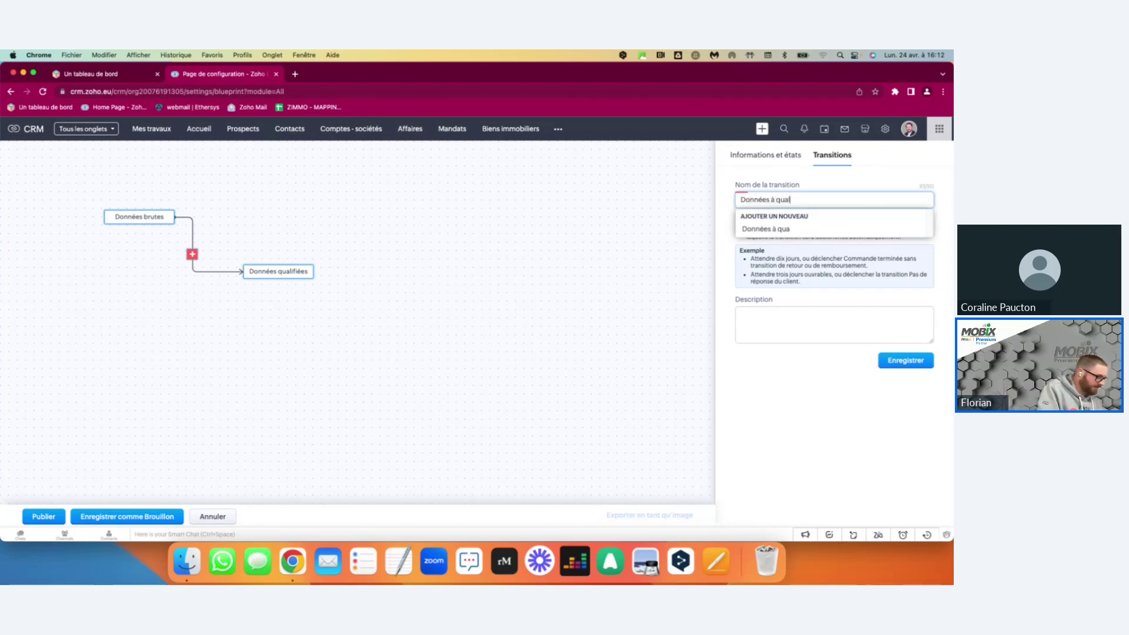
{"action": "type", "text": "ifier"}
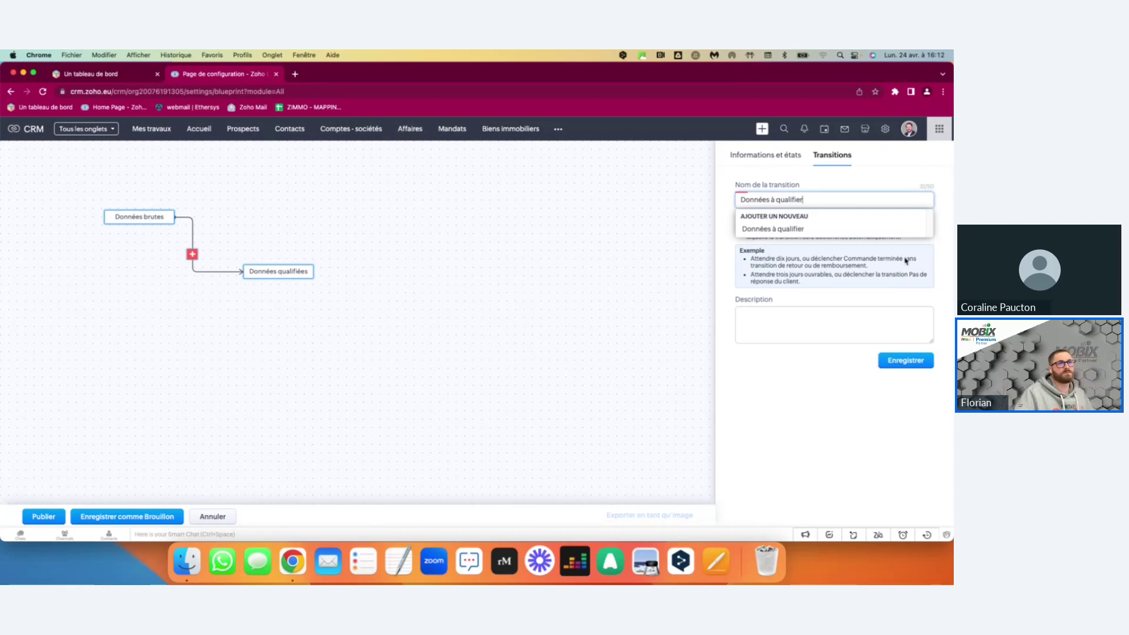
{"action": "left_click", "coordinate": [772, 229]}
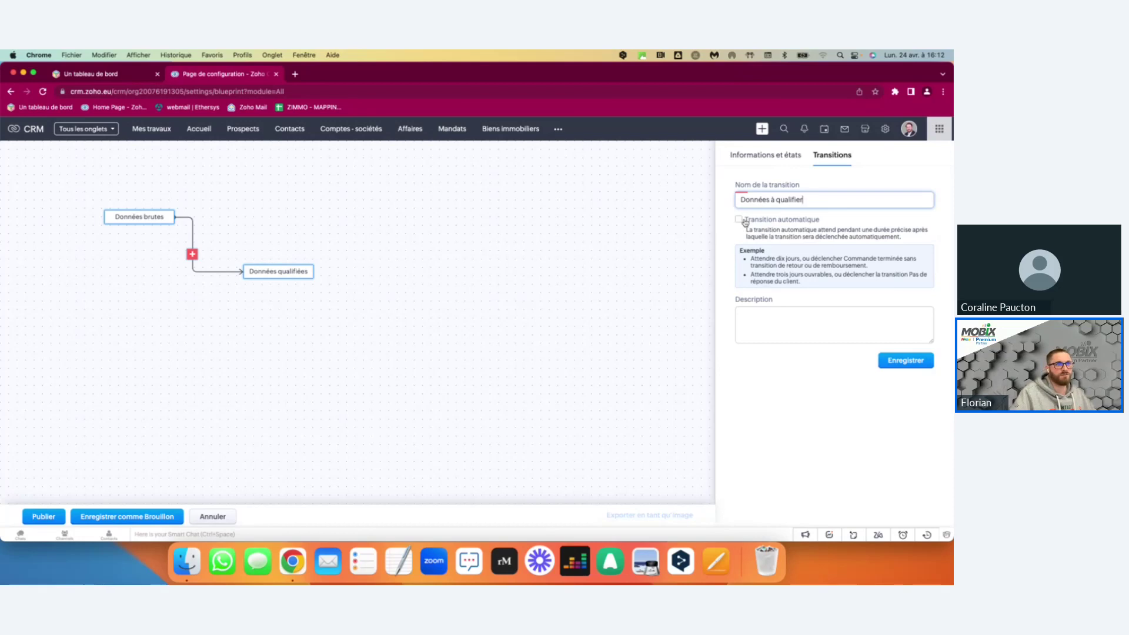
{"action": "left_click", "coordinate": [904, 362]}
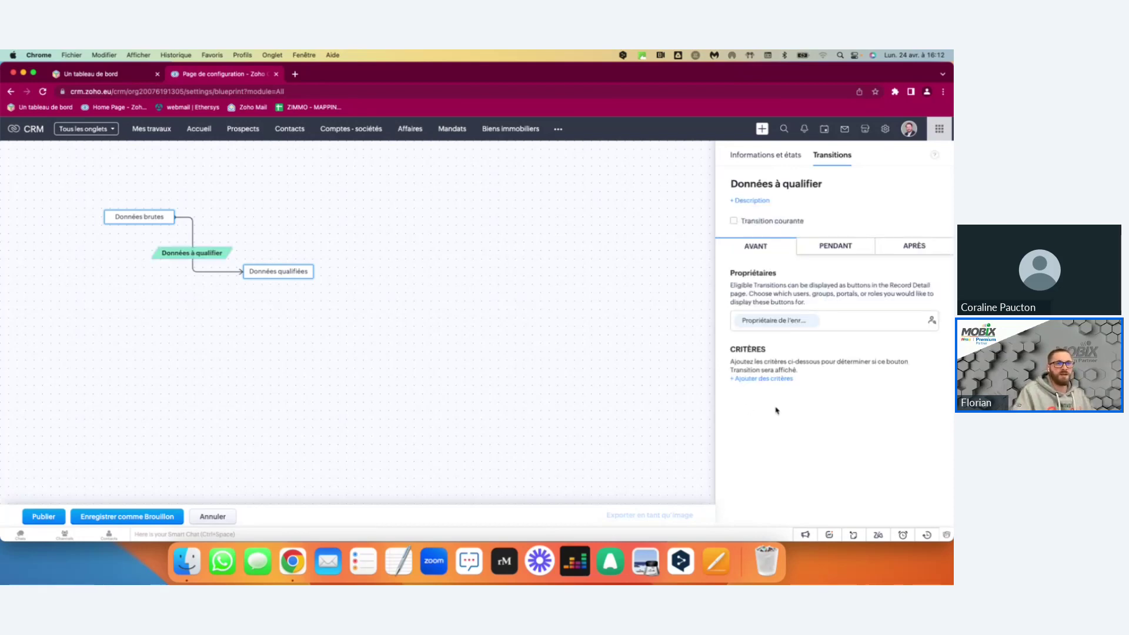
Remove the record owner from the transition's Propriétaires and check the user, role and group choices without selecting any.
{"action": "left_click", "coordinate": [815, 321]}
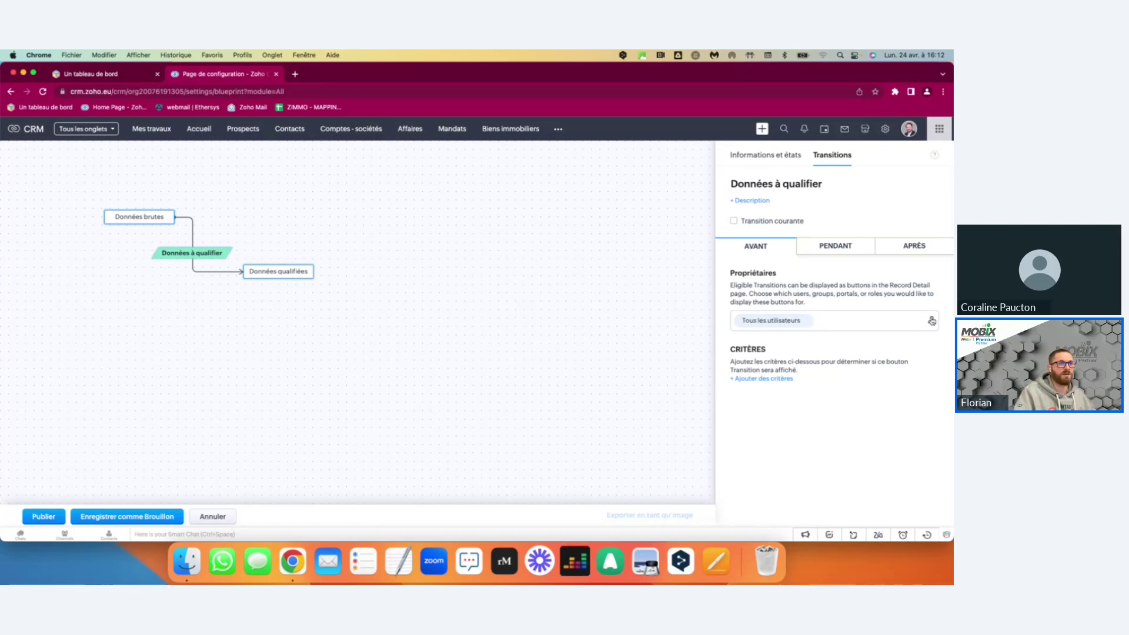
{"action": "left_click", "coordinate": [930, 324]}
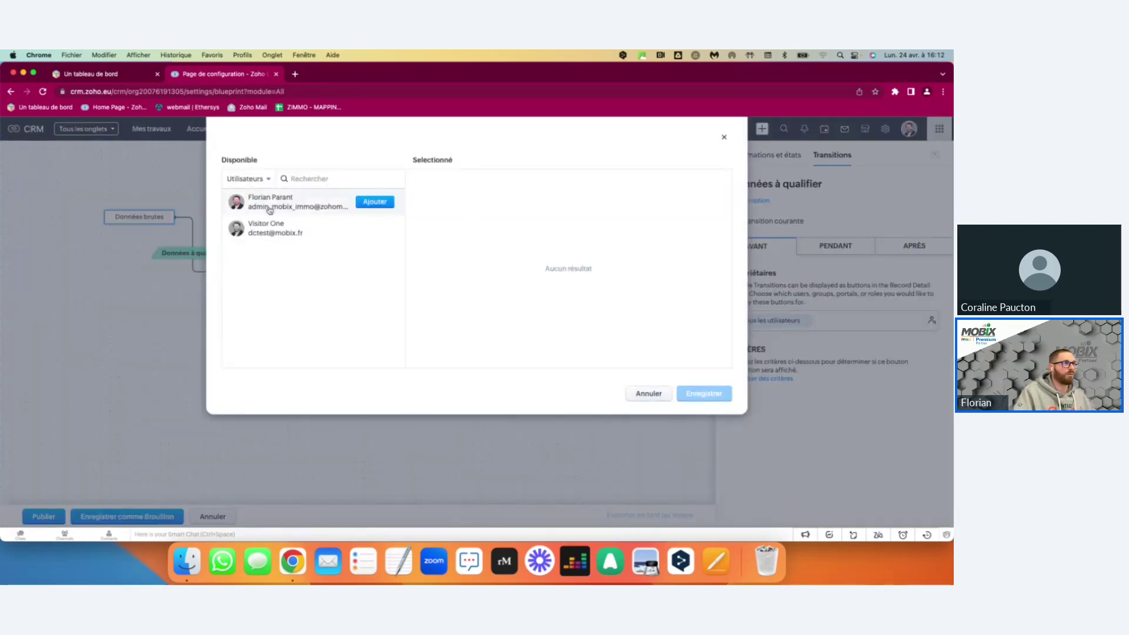
{"action": "left_click", "coordinate": [264, 179]}
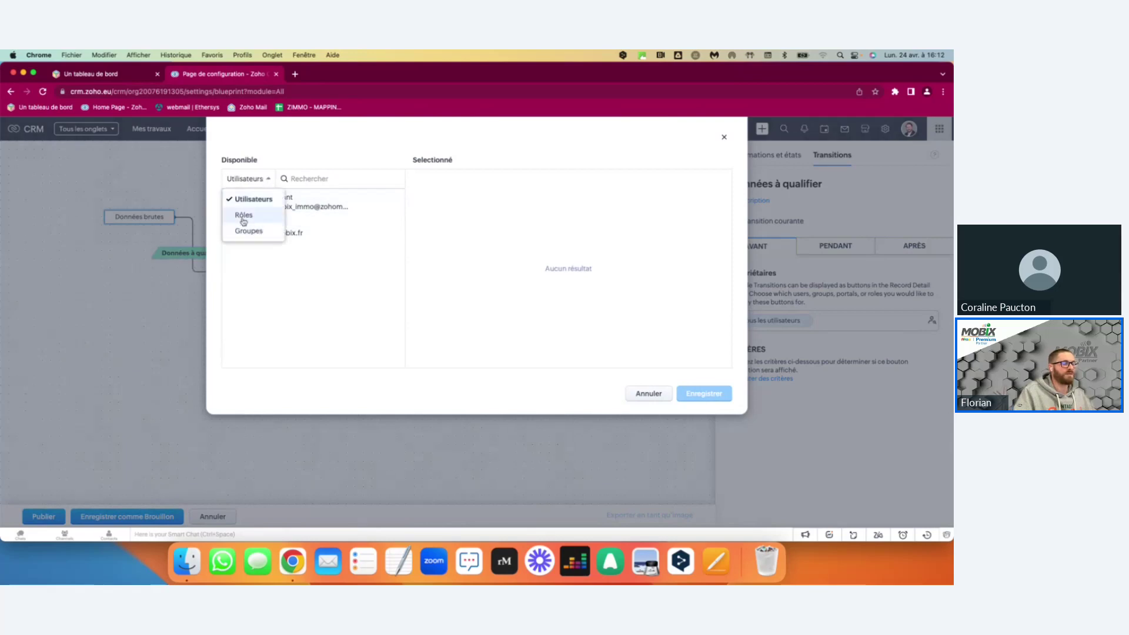
{"action": "left_click", "coordinate": [298, 257]}
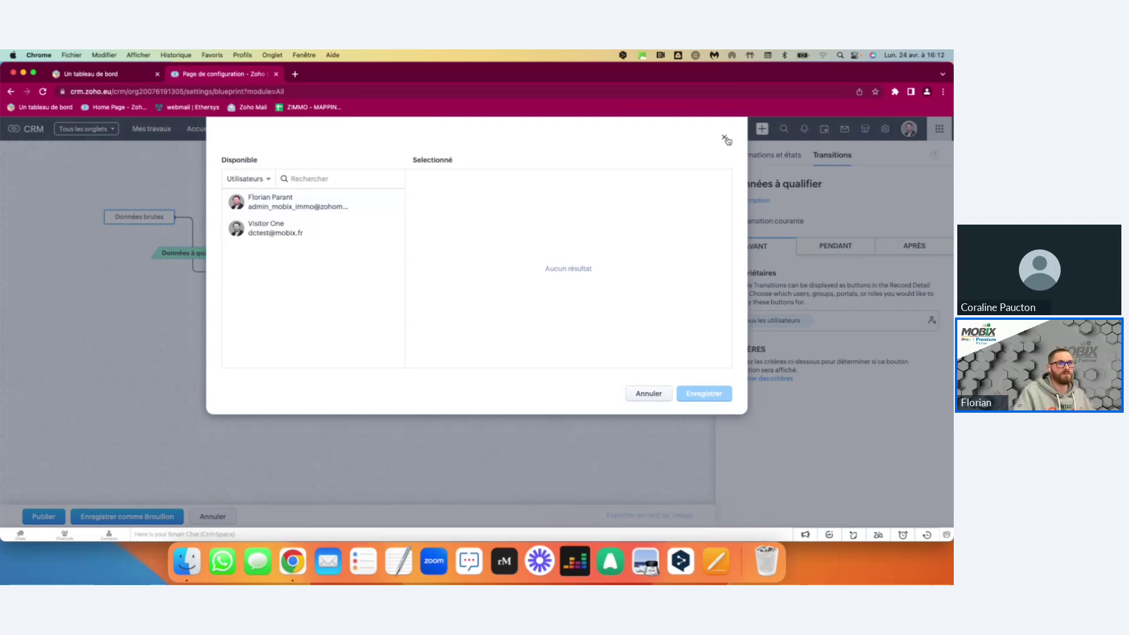
{"action": "left_click", "coordinate": [726, 138]}
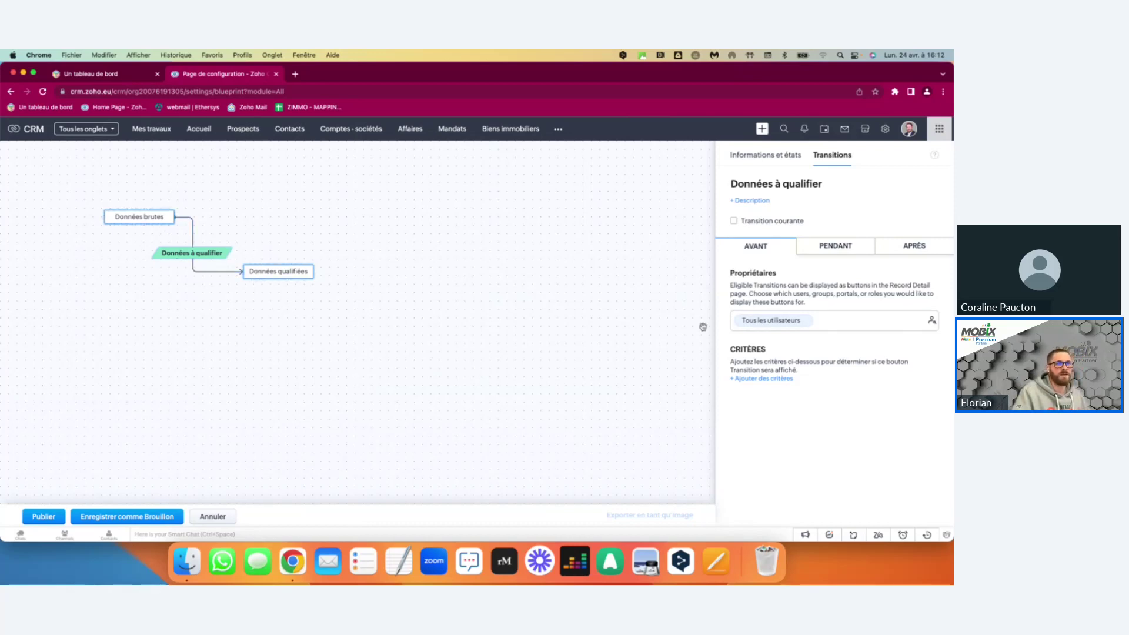
Make notes, attachments and tags mandatory during the Données à qualifier transition, and add the Prospects field Société.
{"action": "left_click", "coordinate": [839, 248]}
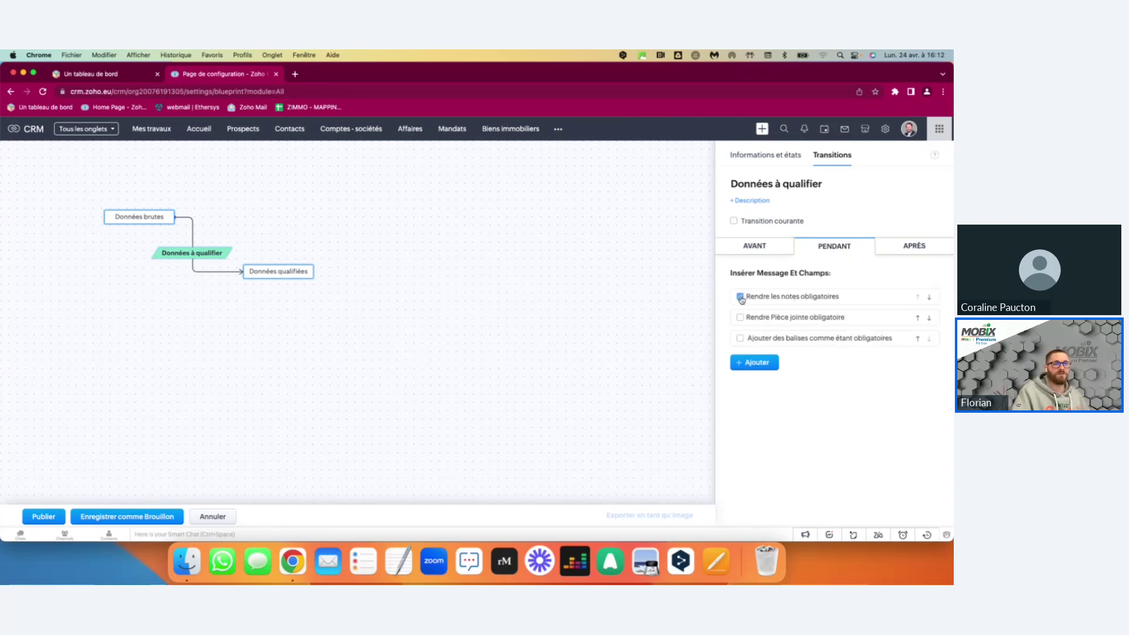
{"action": "left_click", "coordinate": [740, 317]}
{"action": "left_click", "coordinate": [764, 363]}
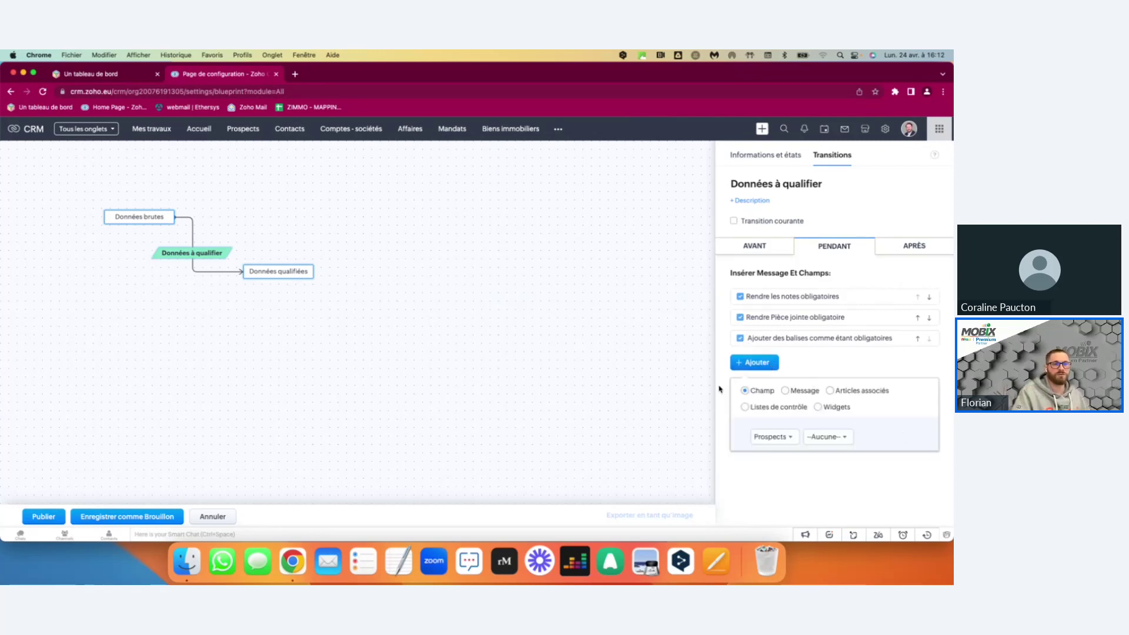
{"action": "left_click", "coordinate": [823, 437]}
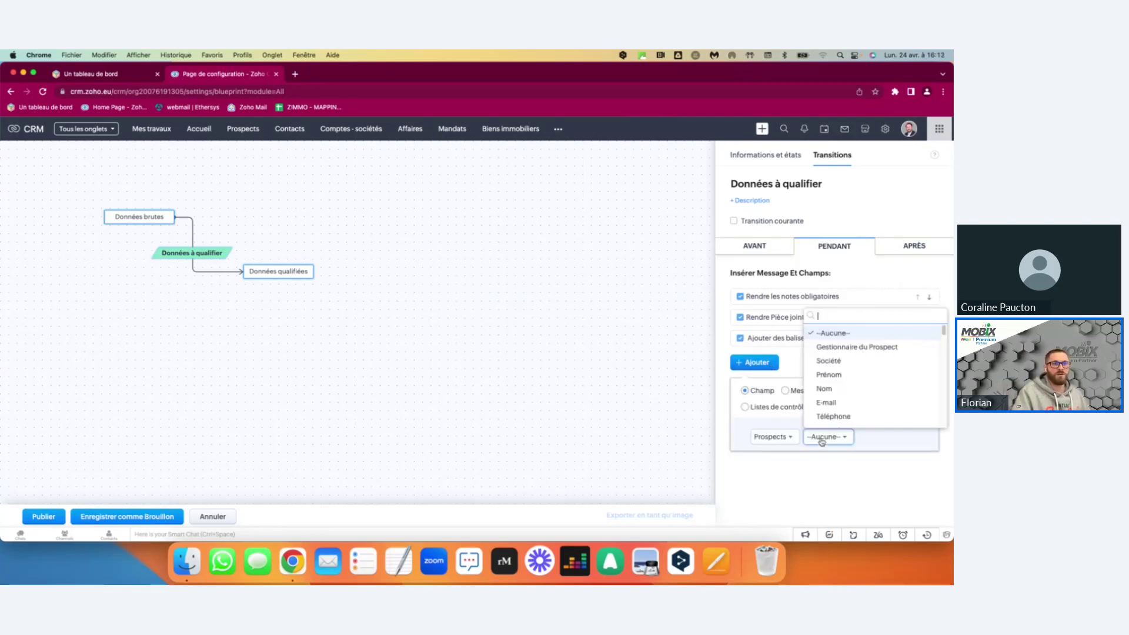
{"action": "left_click", "coordinate": [827, 361]}
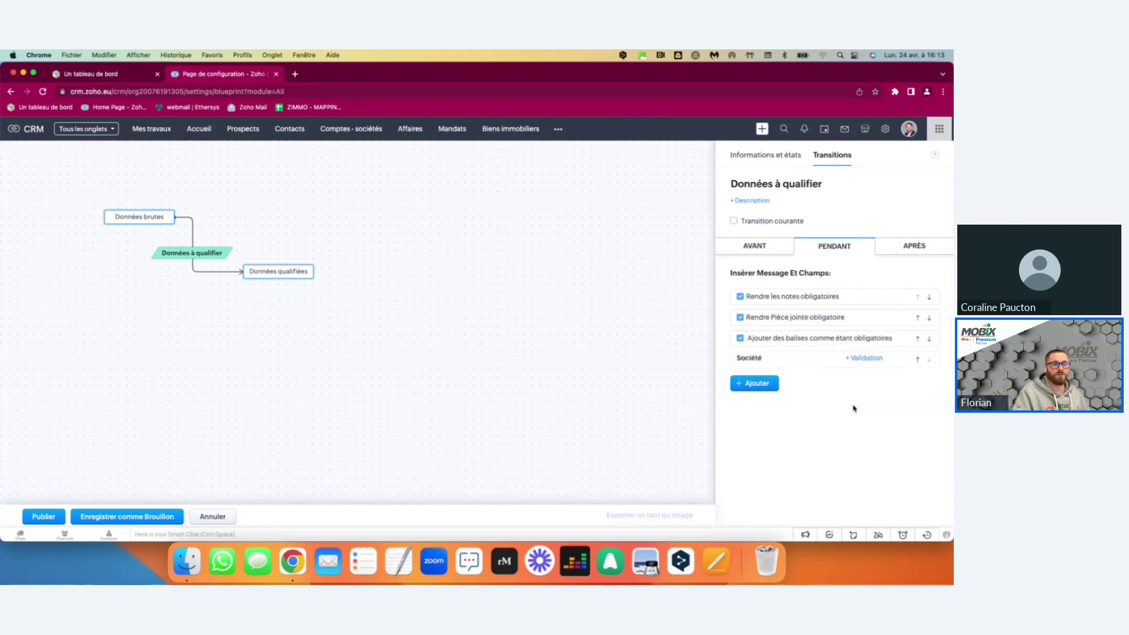
Add the Prospects field Site Web to the fields requested during the transition.
{"action": "left_click", "coordinate": [761, 383]}
{"action": "left_click", "coordinate": [825, 459]}
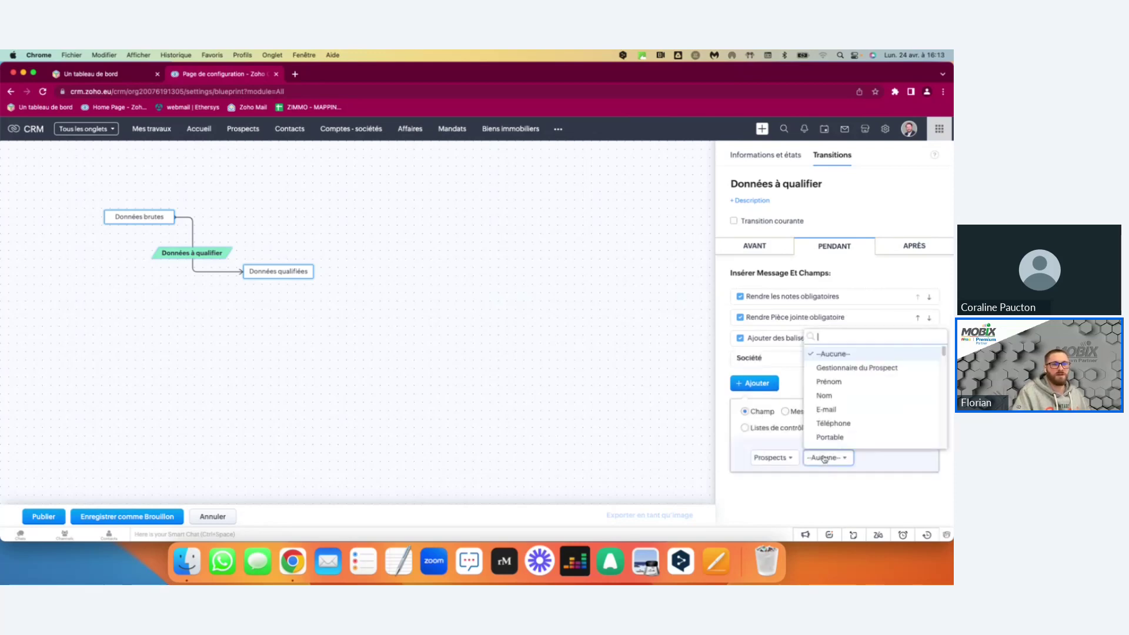
{"action": "scroll", "coordinate": [831, 403], "scroll_direction": "down", "scroll_amount": 2}
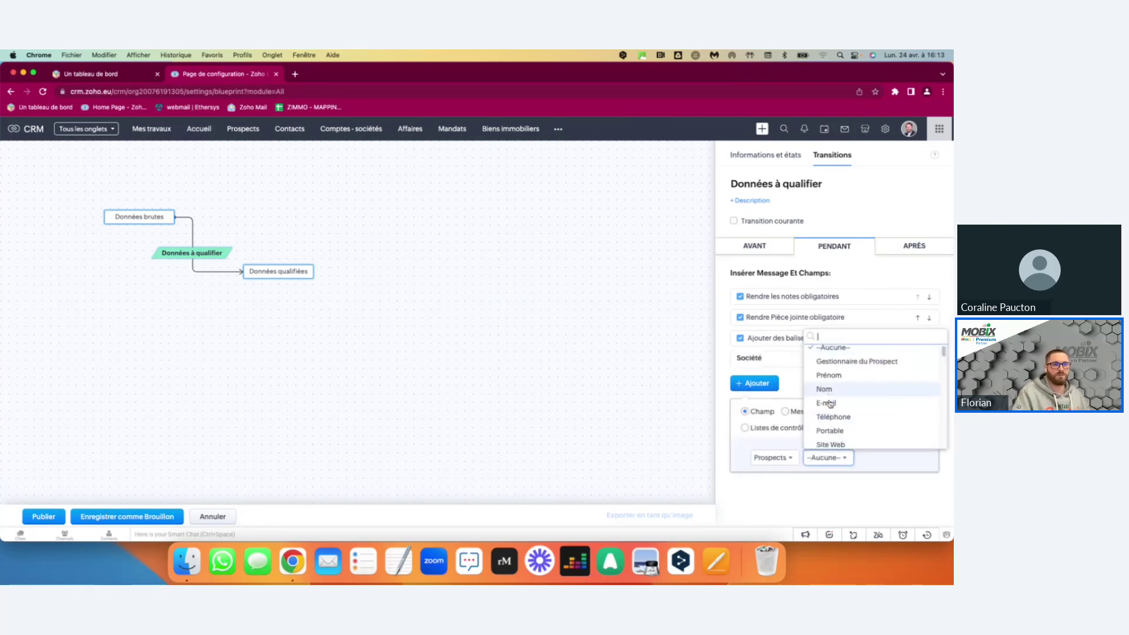
{"action": "left_click", "coordinate": [835, 438]}
Find the Prospects field SIRET and add it to the fields requested during the transition.
{"action": "left_click", "coordinate": [751, 406]}
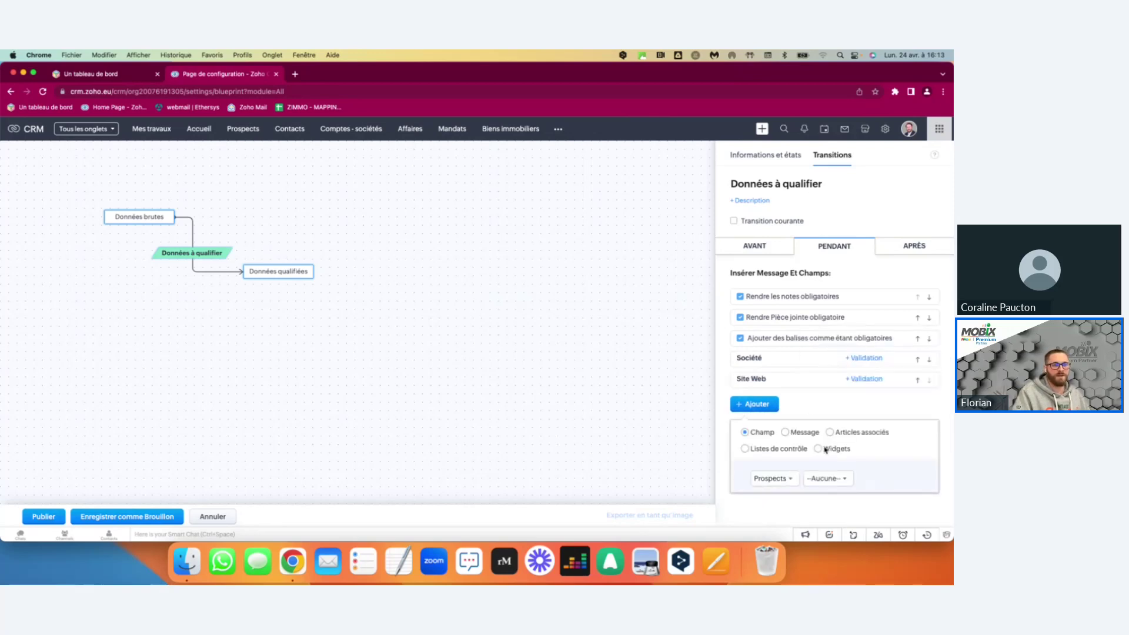
{"action": "left_click", "coordinate": [827, 478]}
{"action": "scroll", "coordinate": [830, 415], "scroll_direction": "down", "scroll_amount": 2}
{"action": "scroll", "coordinate": [830, 415], "scroll_direction": "down", "scroll_amount": 6}
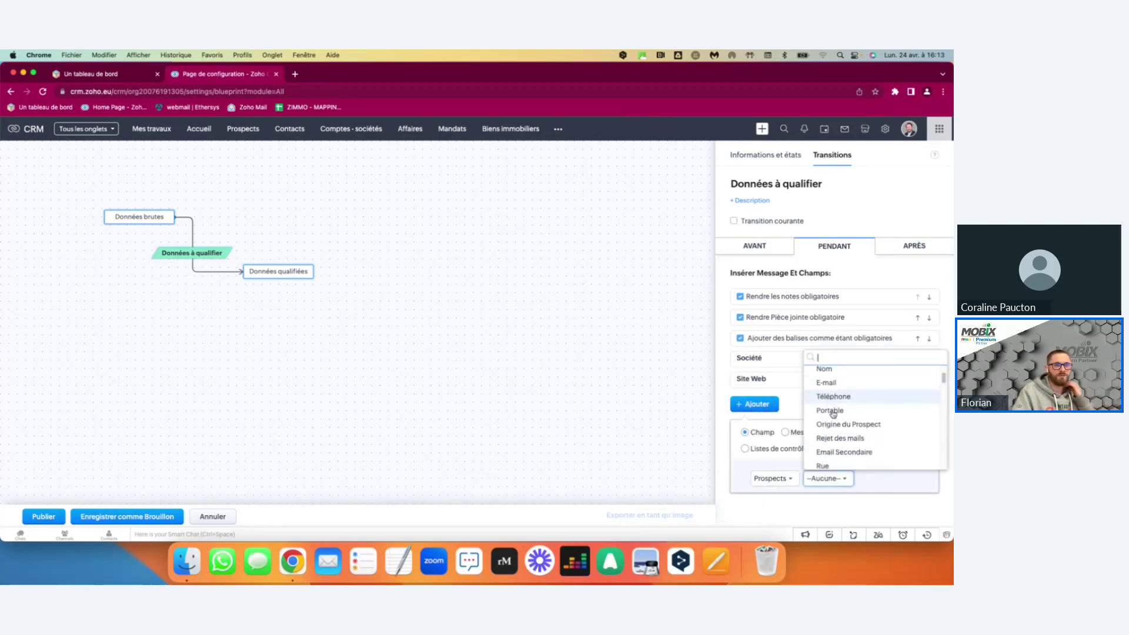
{"action": "scroll", "coordinate": [847, 416], "scroll_direction": "down", "scroll_amount": 1}
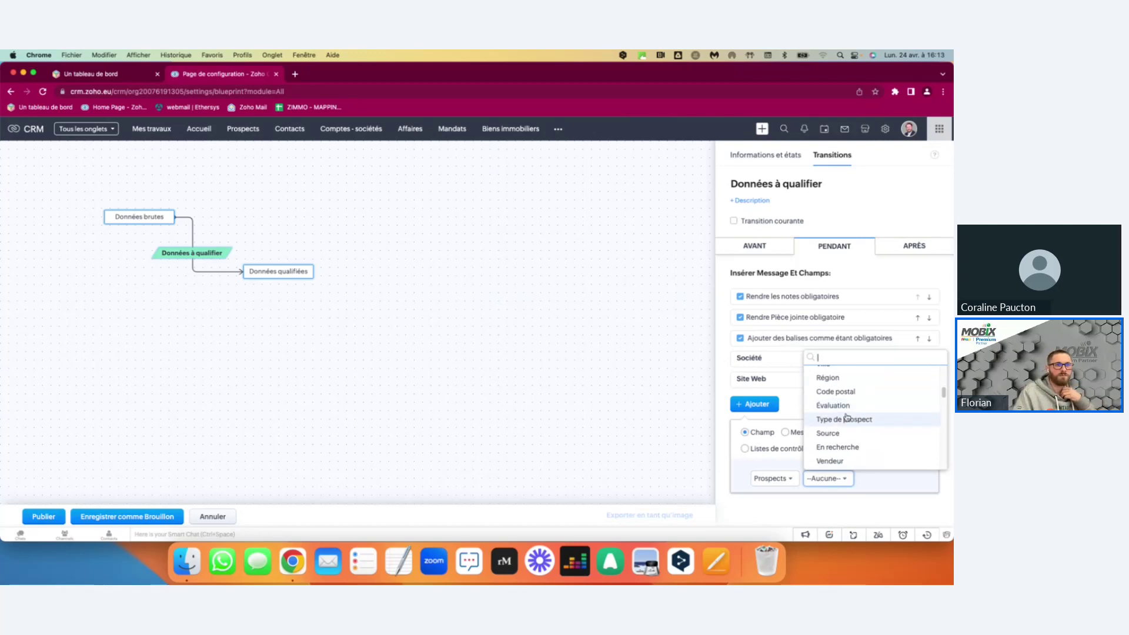
{"action": "type", "text": "su"}
{"action": "key", "text": "BackSpace"}
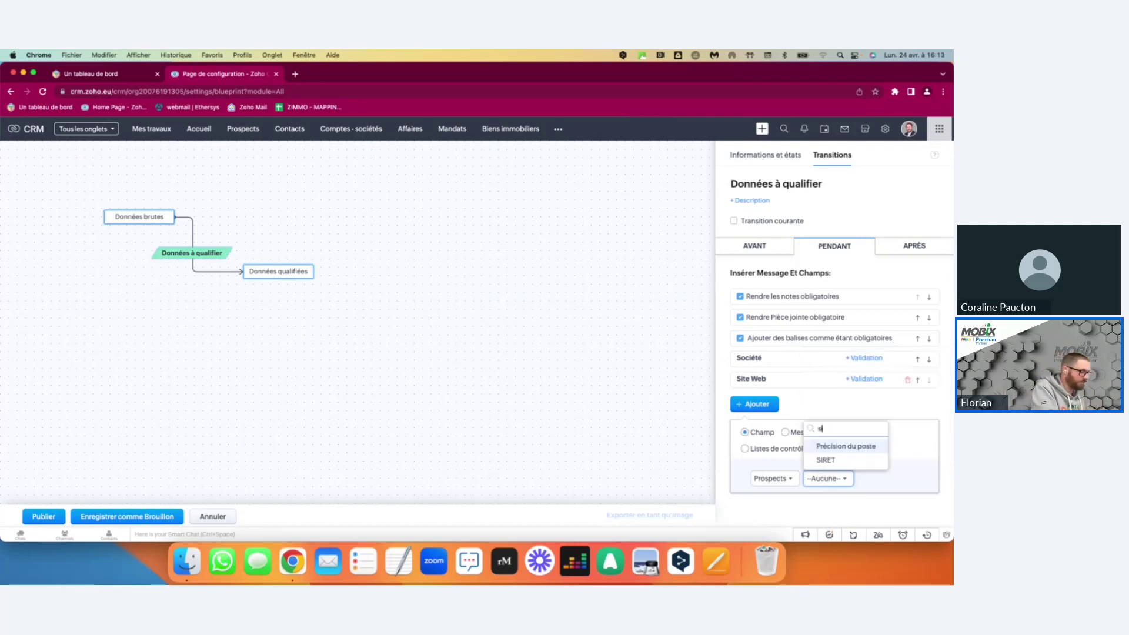
{"action": "type", "text": "ire"}
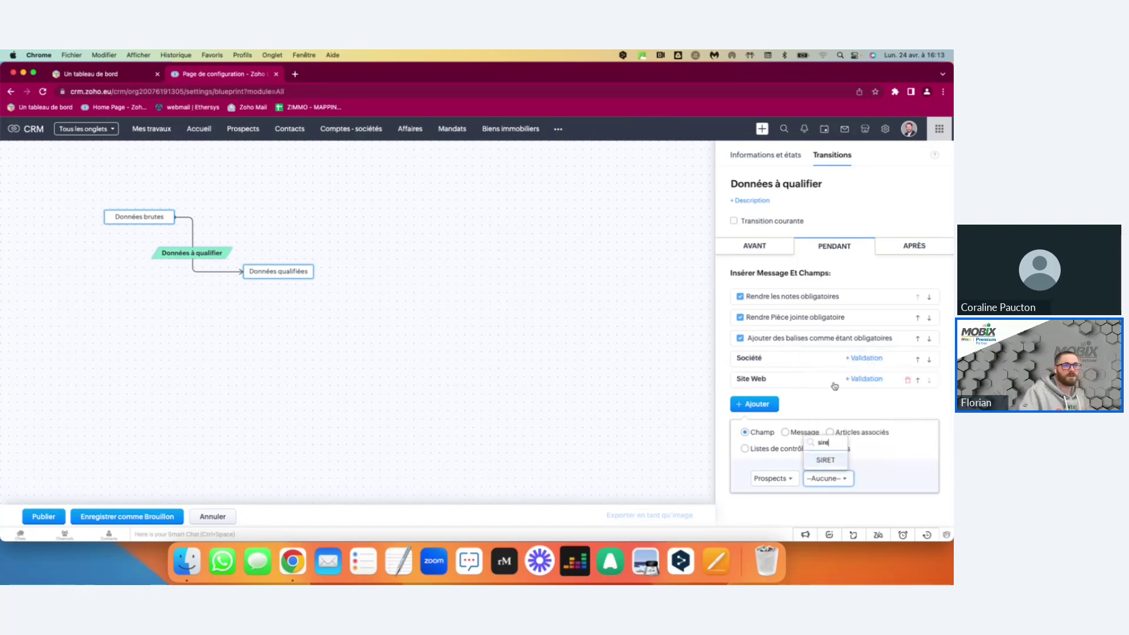
{"action": "left_click", "coordinate": [824, 461]}
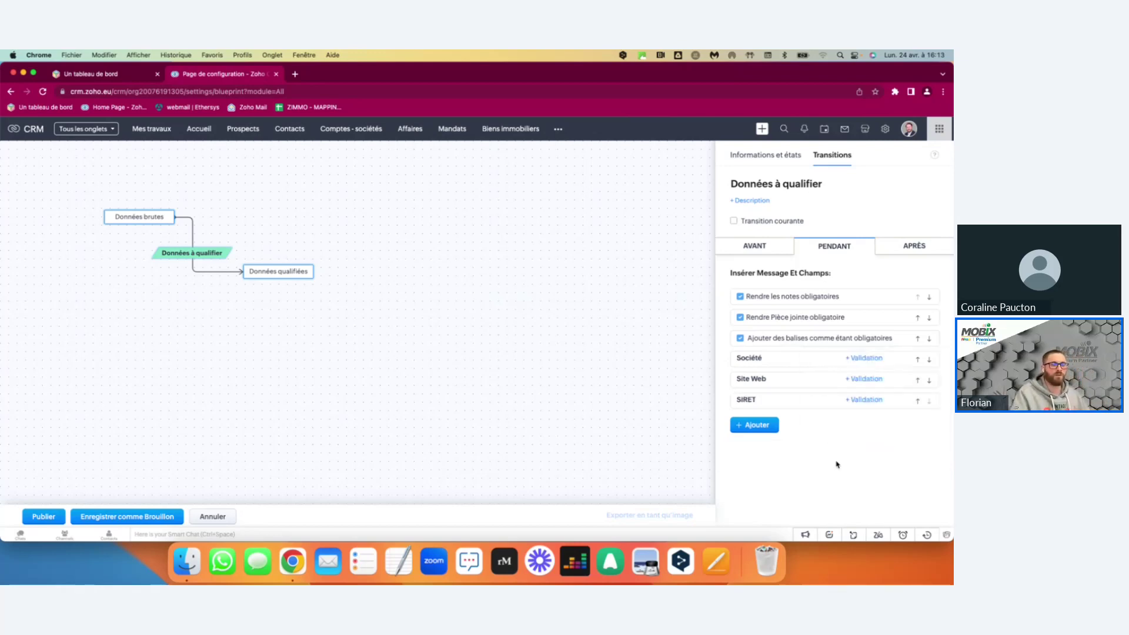
Add the associated item Appels to the information requested during the Données à qualifier transition.
{"action": "left_click", "coordinate": [771, 431]}
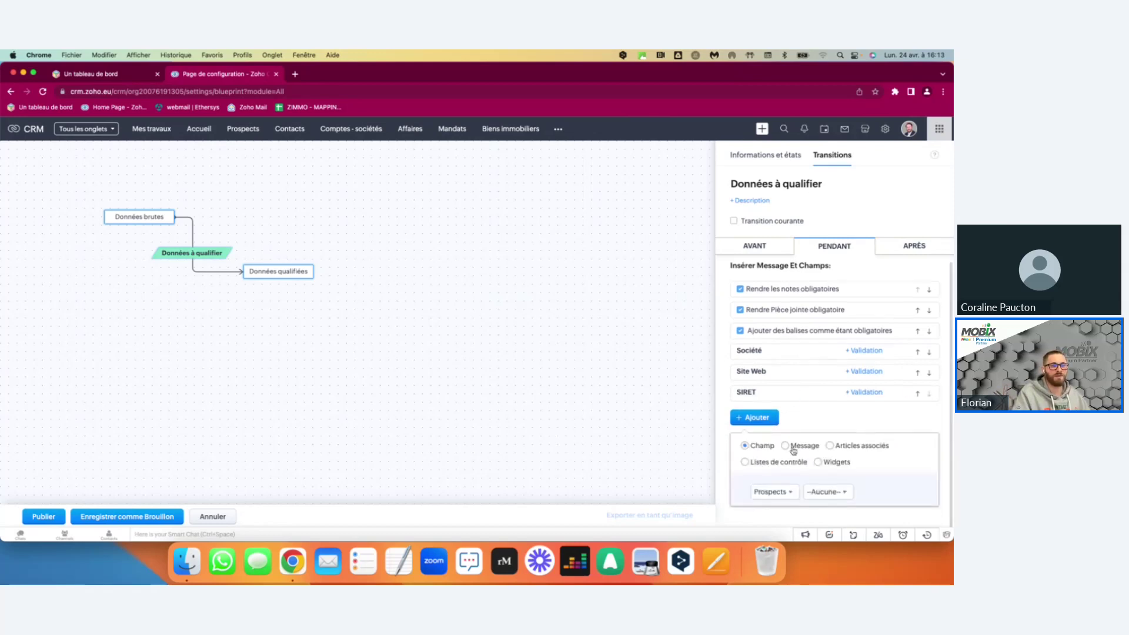
{"action": "left_click", "coordinate": [788, 447]}
{"action": "left_click", "coordinate": [852, 447]}
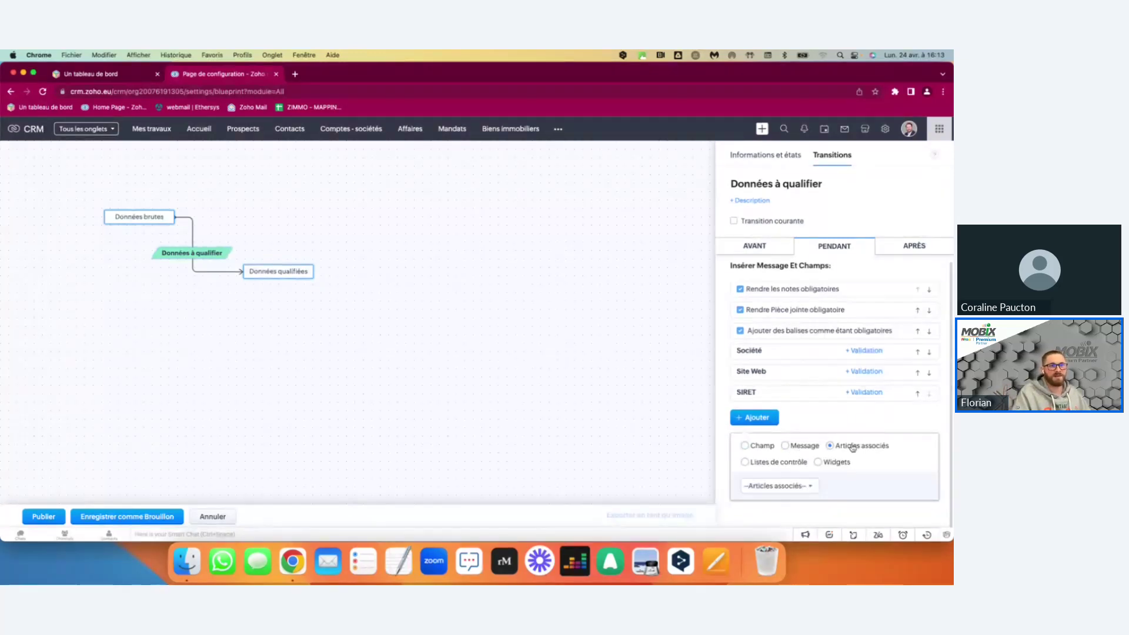
{"action": "left_click", "coordinate": [798, 488]}
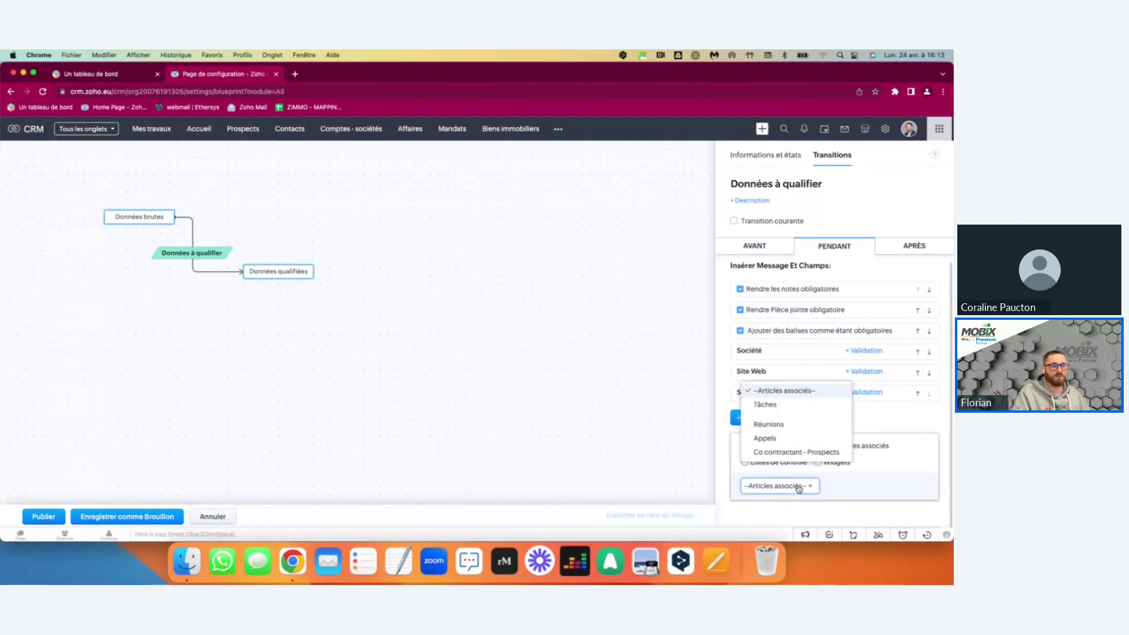
{"action": "left_click", "coordinate": [765, 439]}
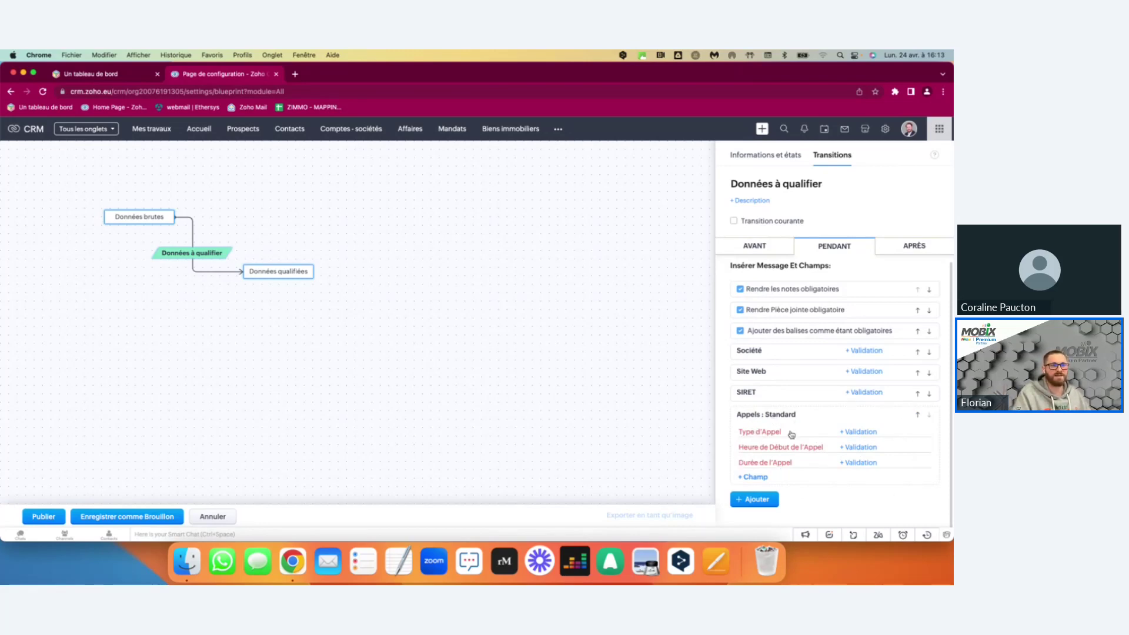
Add a checklist titled "Ne pas oublier" to the items requested during the transition.
{"action": "left_click", "coordinate": [764, 499]}
{"action": "left_click", "coordinate": [744, 462]}
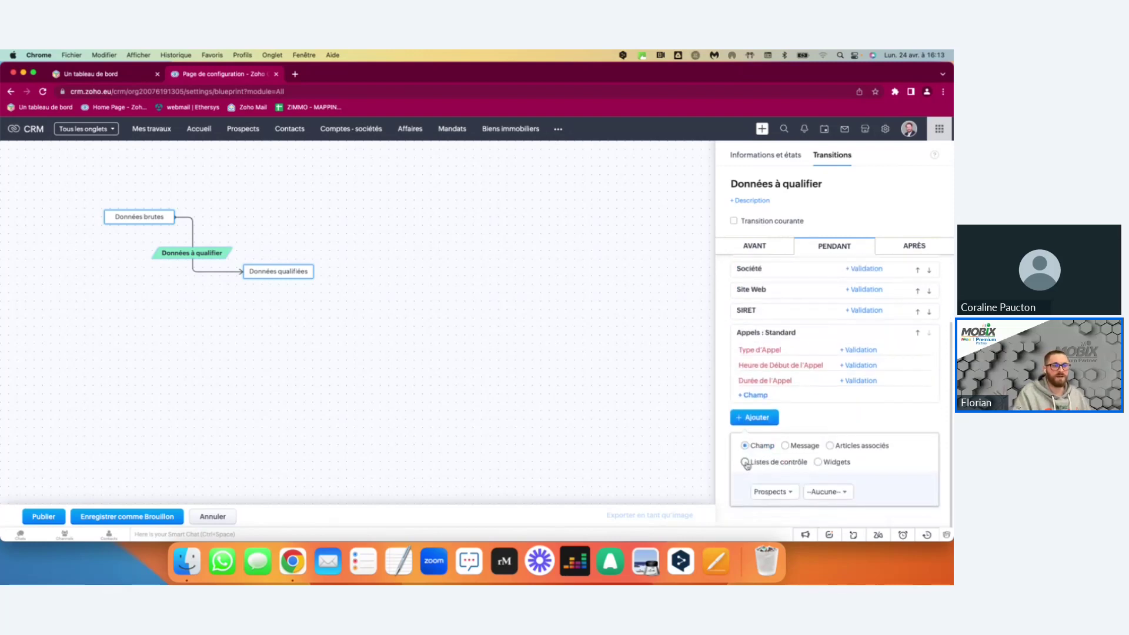
{"action": "left_click", "coordinate": [767, 488]}
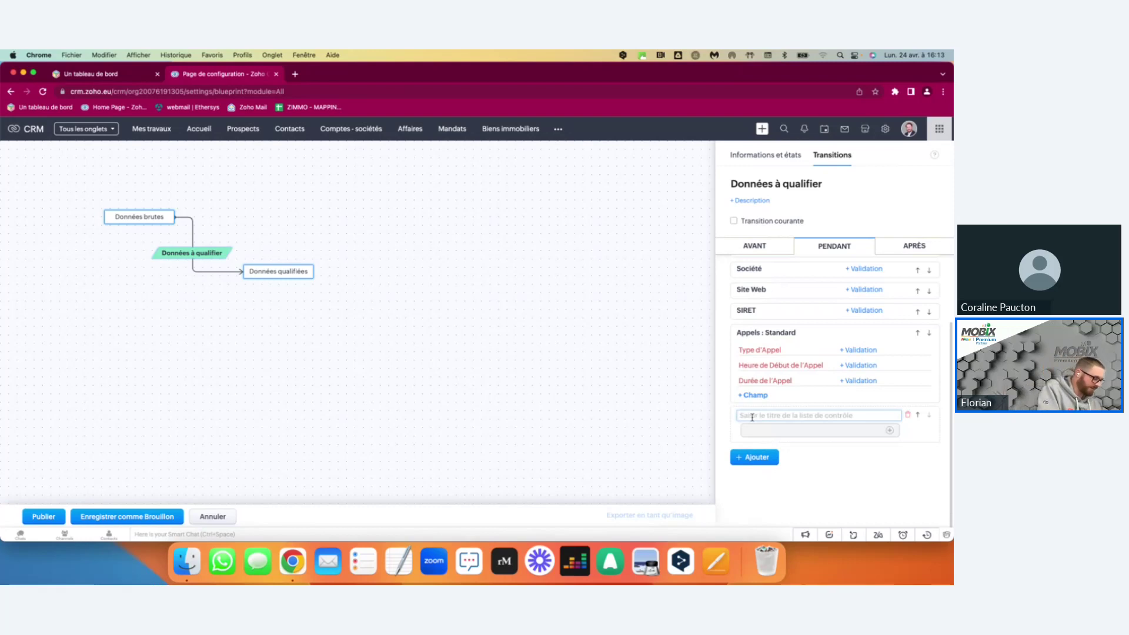
{"action": "type", "text": "N"}
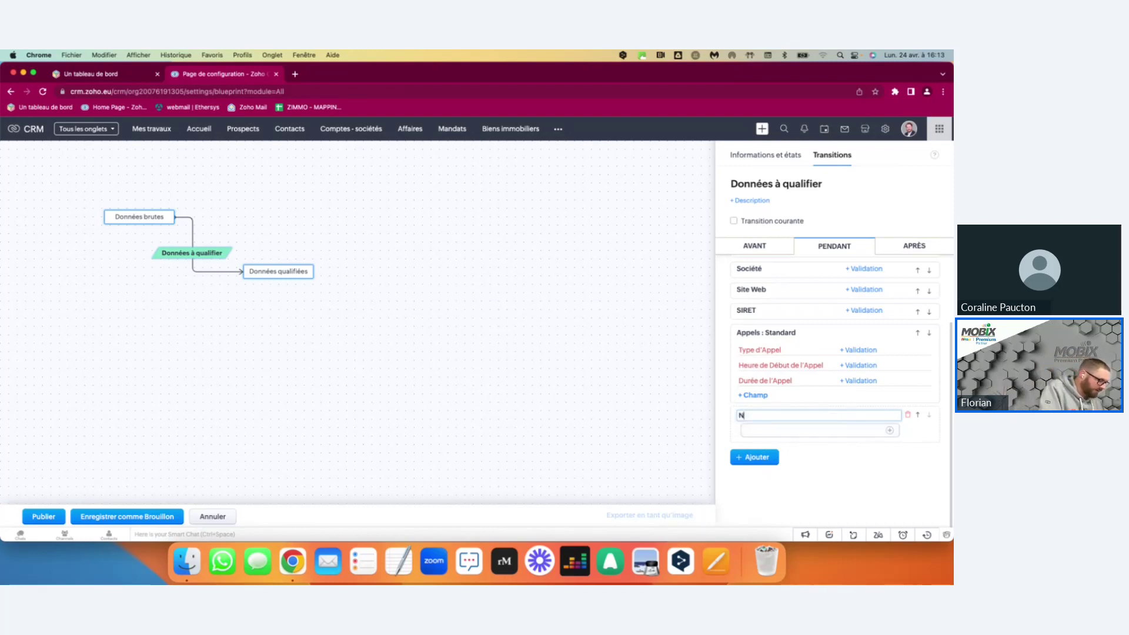
{"action": "type", "text": "e pas oublier"}
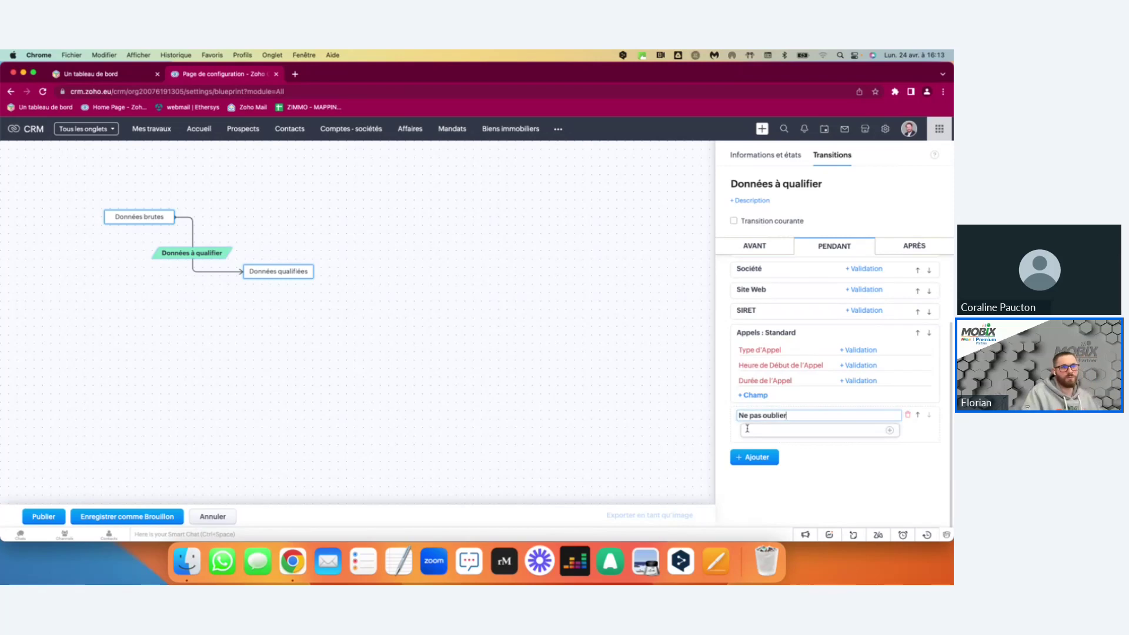
Fill the "Ne pas oublier" checklist with the items "Envoyer un sms" and "Envoyer un message sur LinkedIn".
{"action": "left_click", "coordinate": [752, 429]}
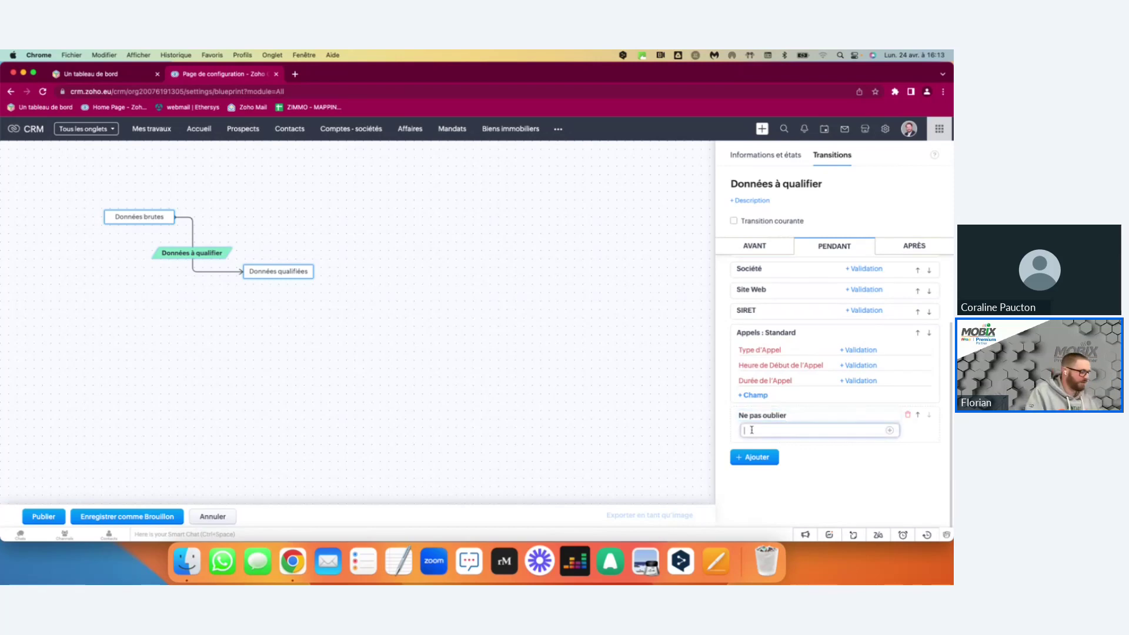
{"action": "type", "text": "Envoyer"}
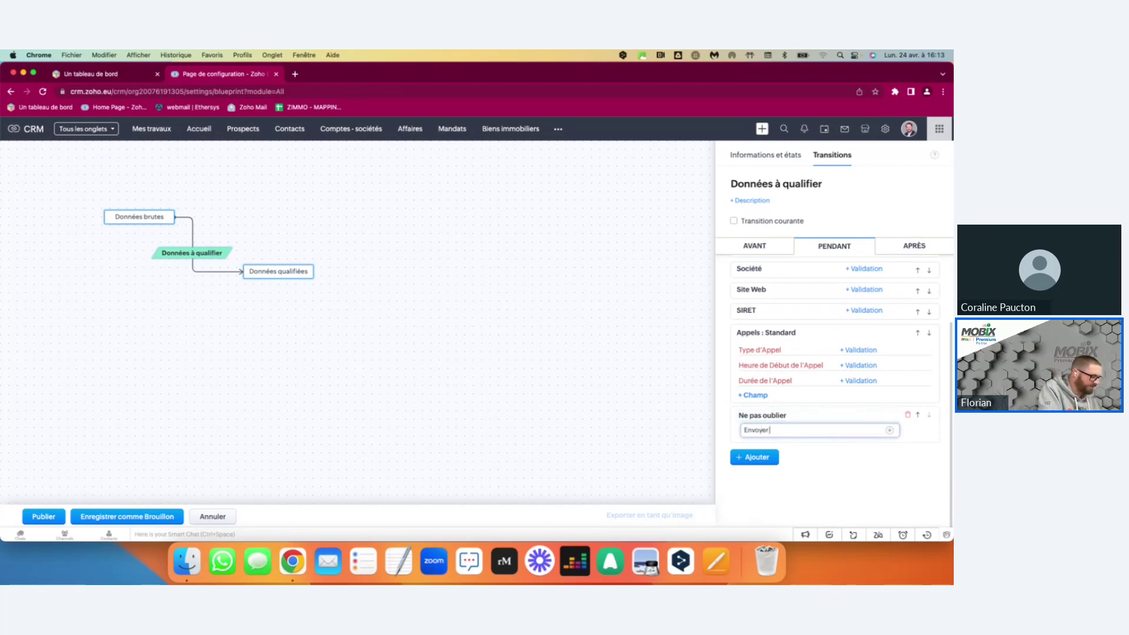
{"action": "type", "text": " un sms"}
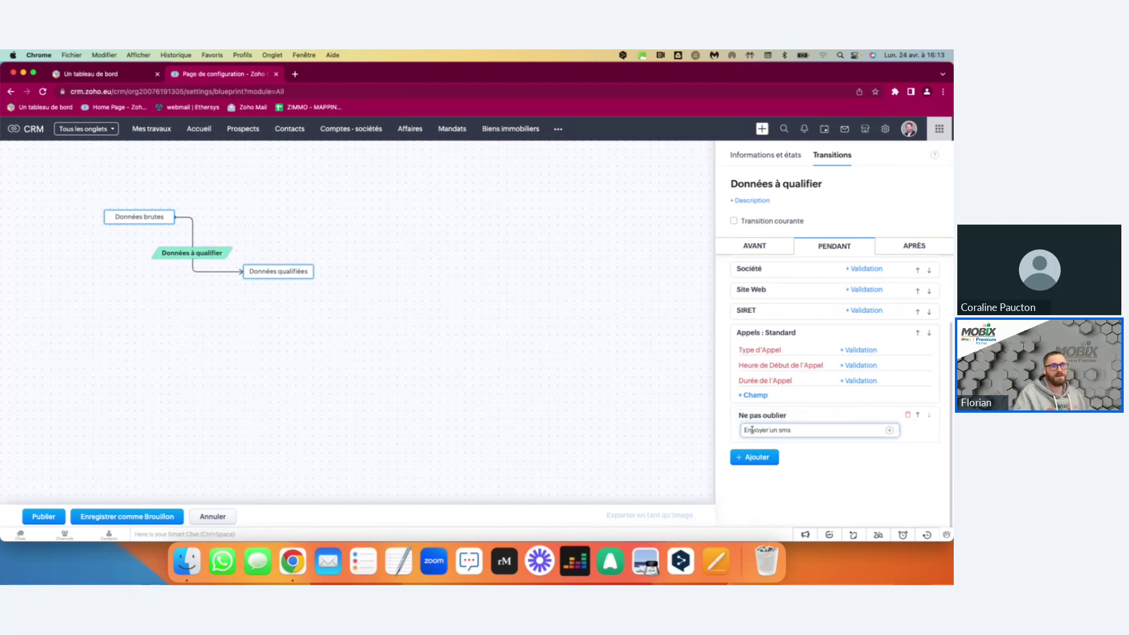
{"action": "key", "text": "Return"}
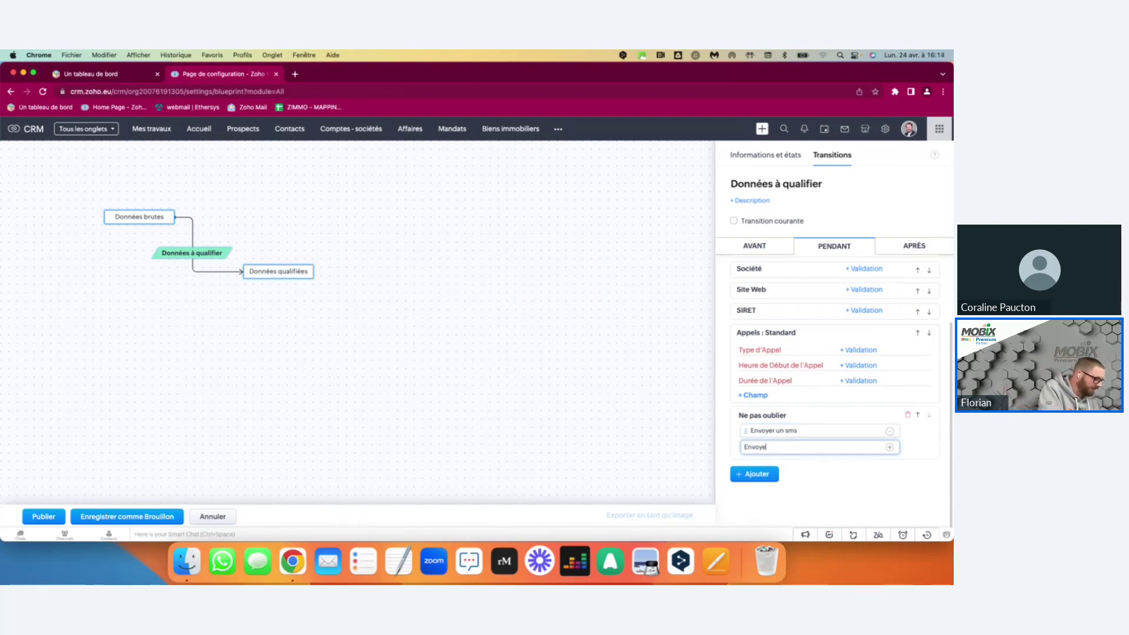
{"action": "type", "text": "Envoyer un messag"}
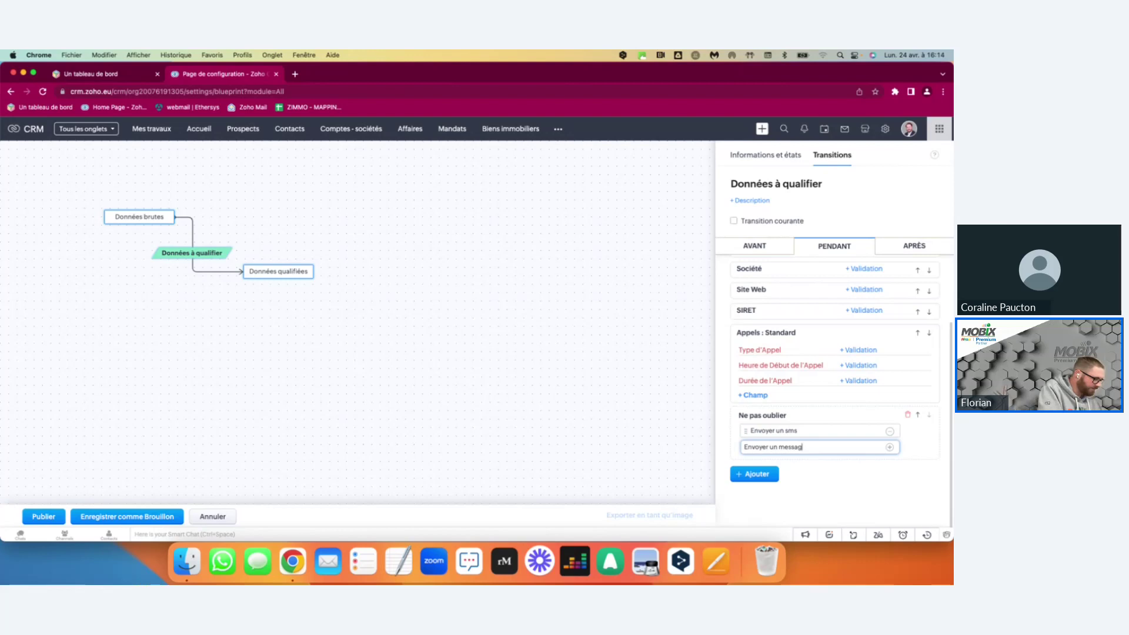
{"action": "type", "text": "e sur"}
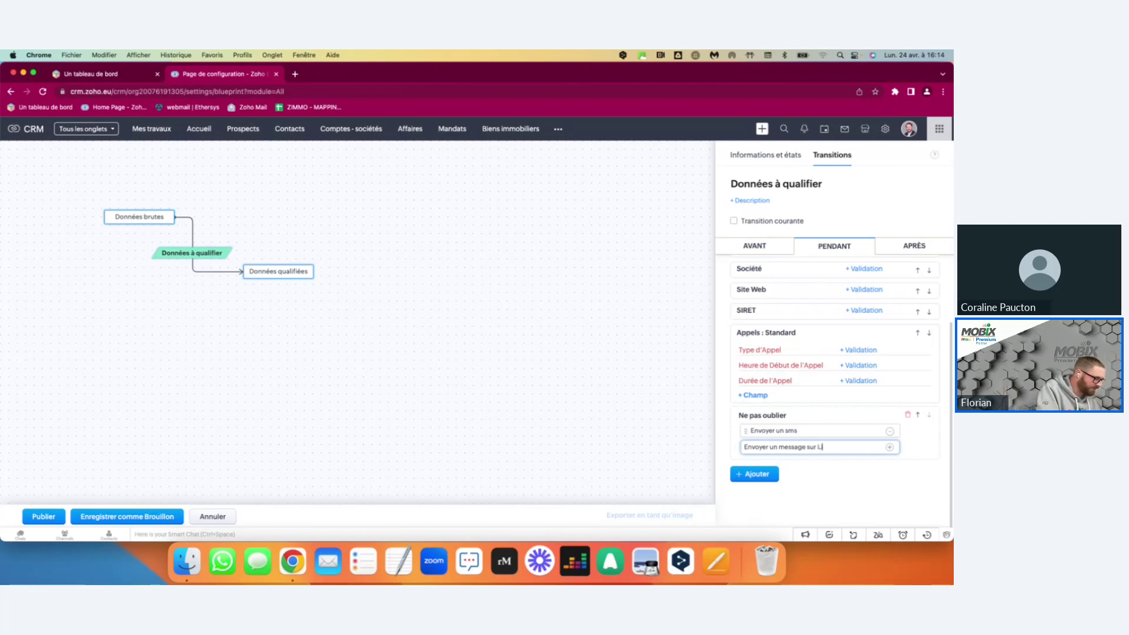
{"action": "type", "text": " LinkedI"}
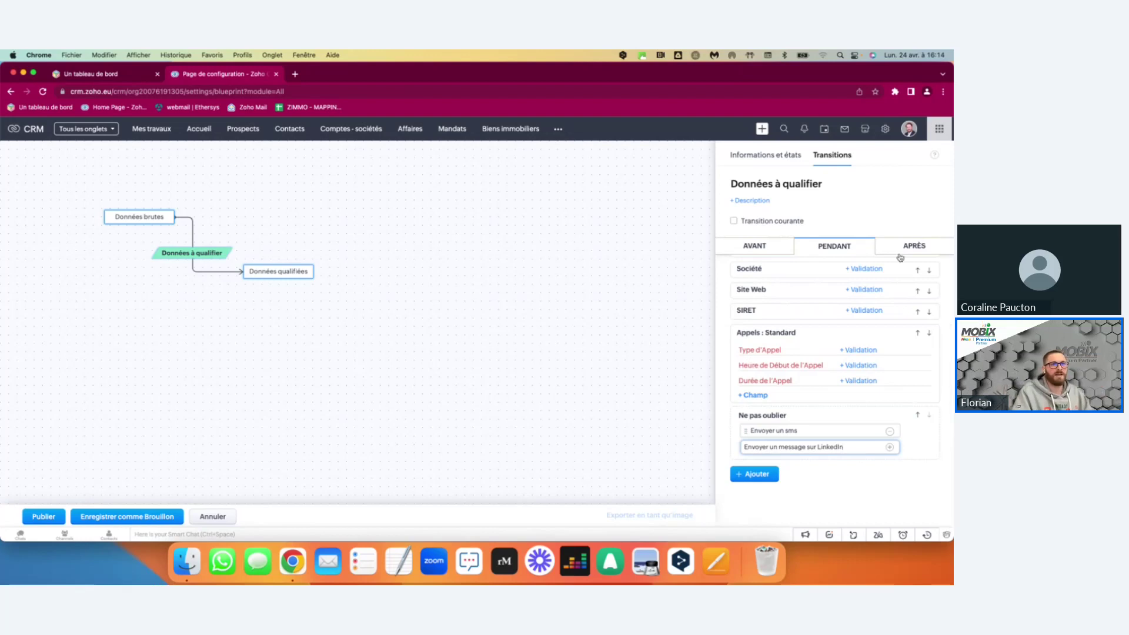
{"action": "type", "text": "n"}
{"action": "key", "text": "Return"}
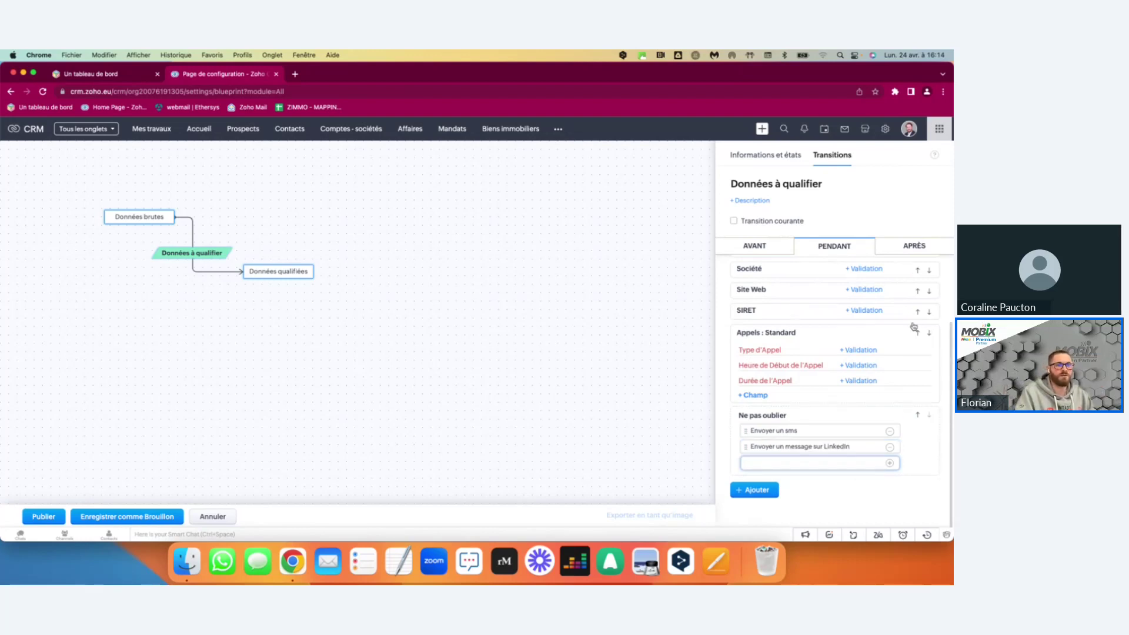
Create an after-transition e-mail notification named test, with the prospect's E-mail field as recipient.
{"action": "left_click", "coordinate": [914, 247]}
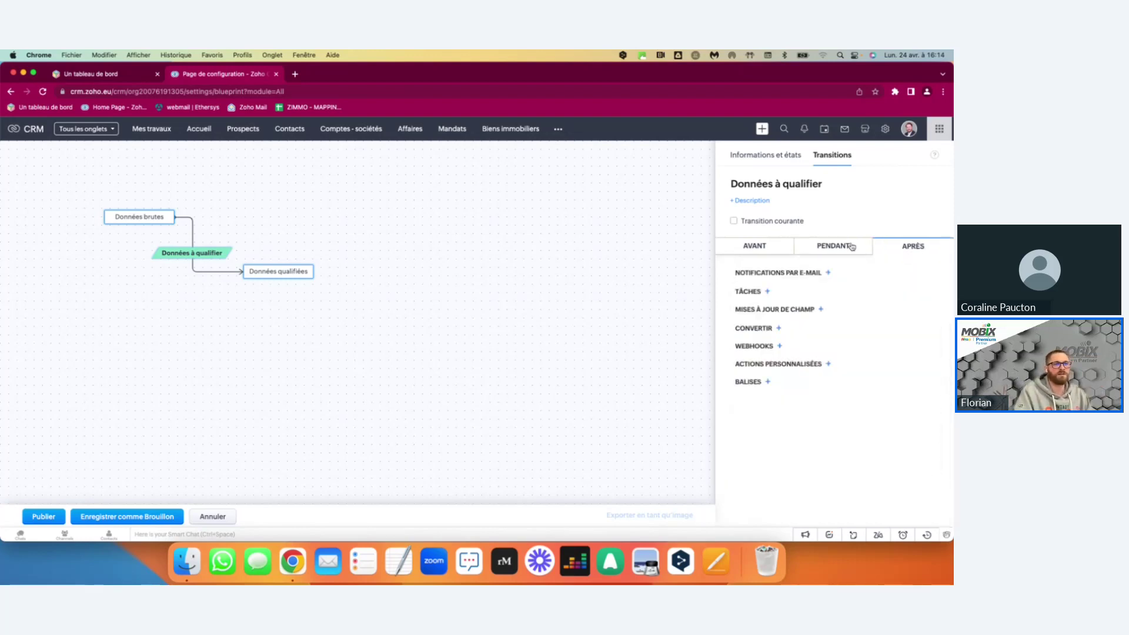
{"action": "left_click", "coordinate": [803, 273]}
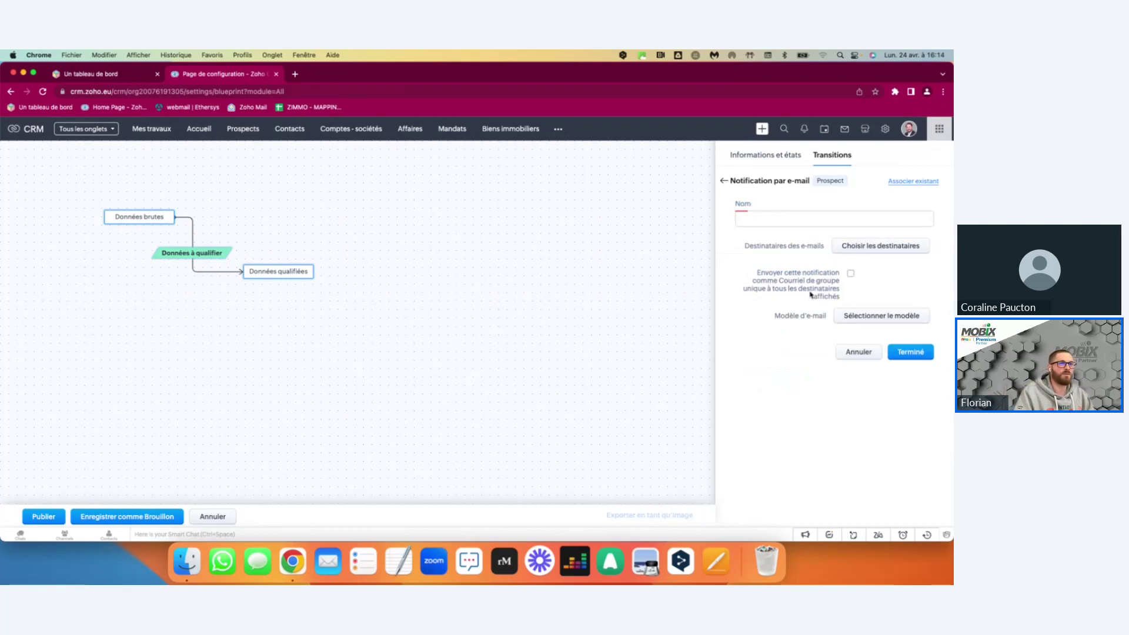
{"action": "left_click", "coordinate": [771, 218]}
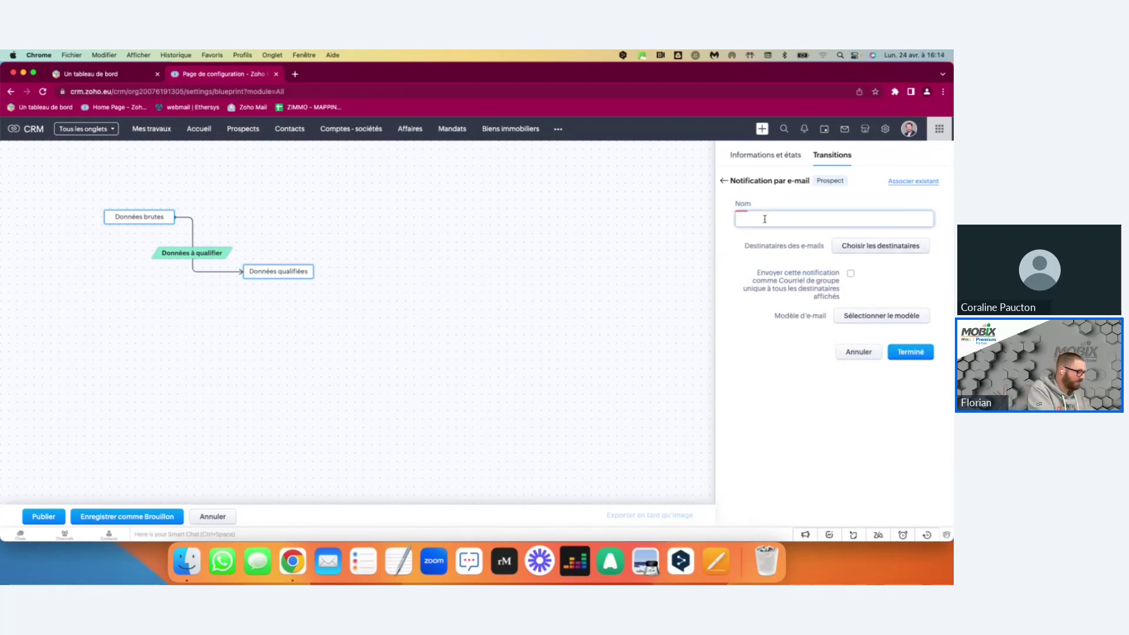
{"action": "type", "text": "test"}
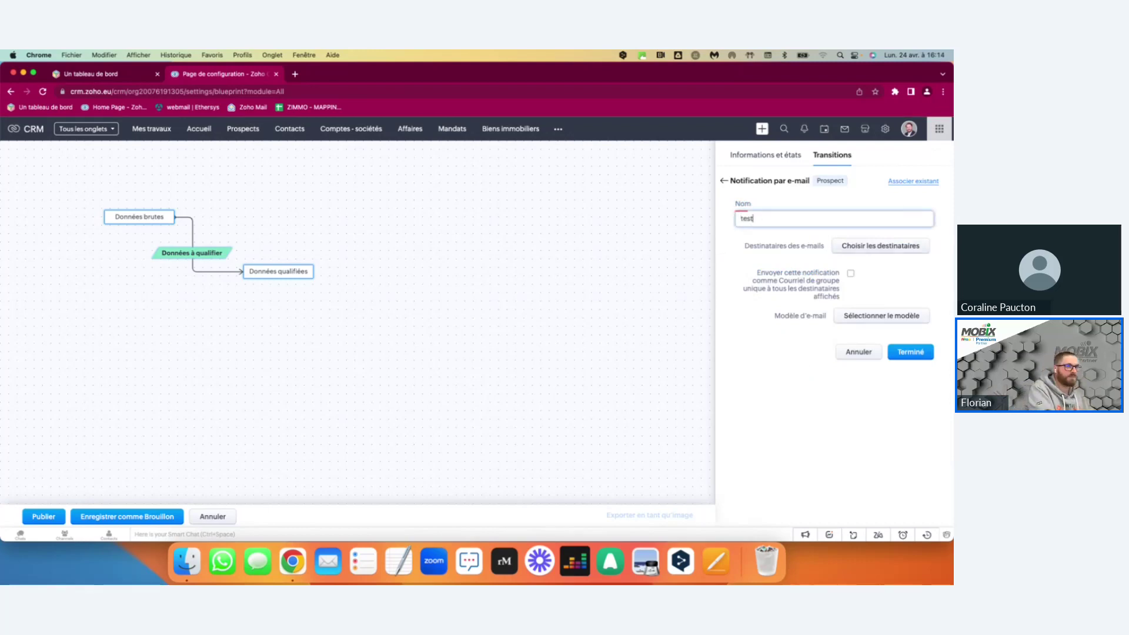
{"action": "left_click", "coordinate": [885, 252]}
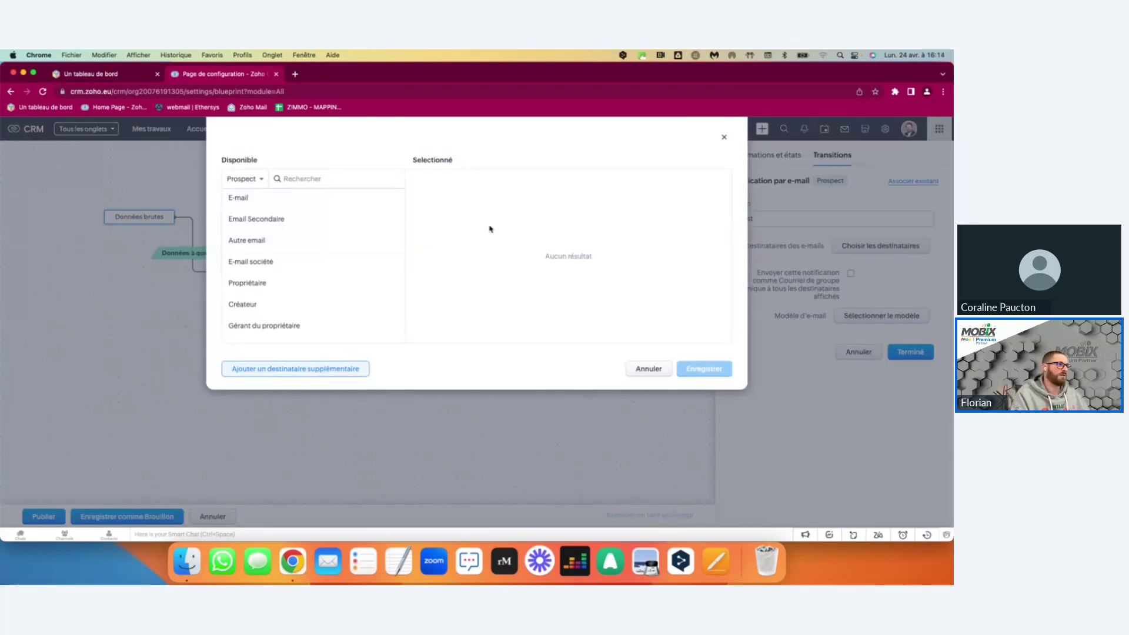
{"action": "left_click", "coordinate": [250, 200]}
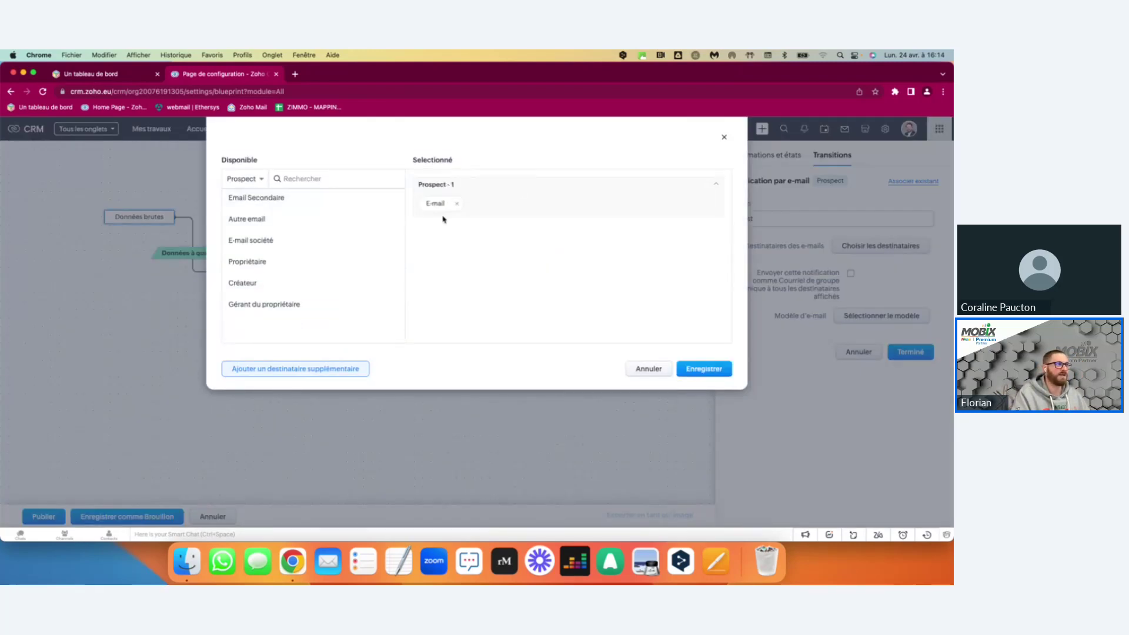
{"action": "left_click", "coordinate": [700, 370]}
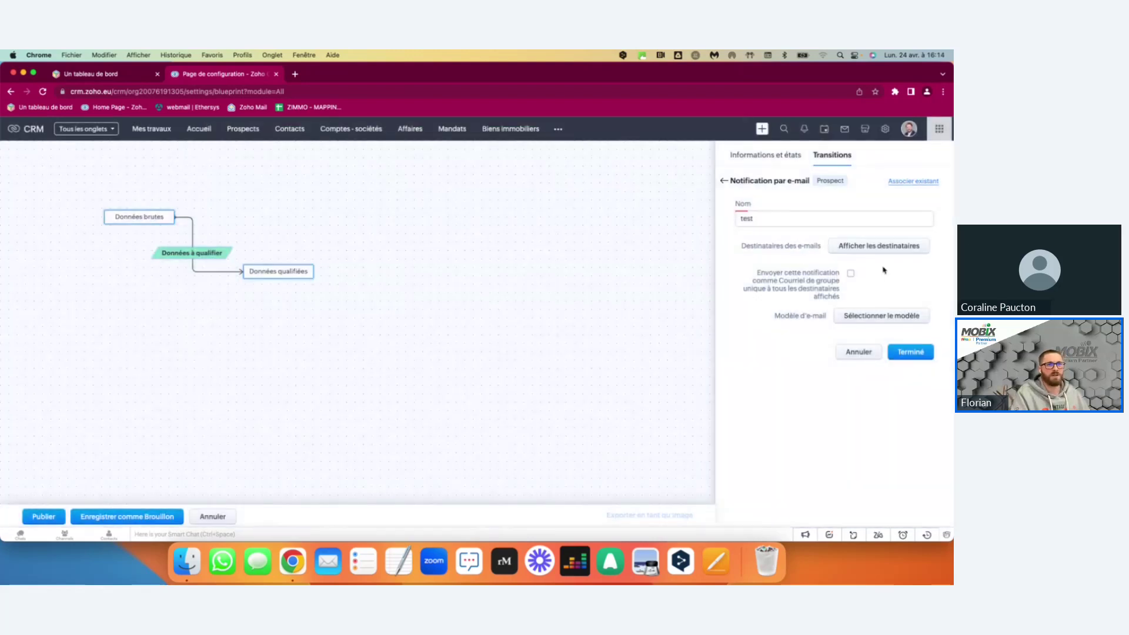
Assign the template "Message vocal et envoie de sms" to the test notification, preview it and finish the notification.
{"action": "left_click", "coordinate": [873, 318]}
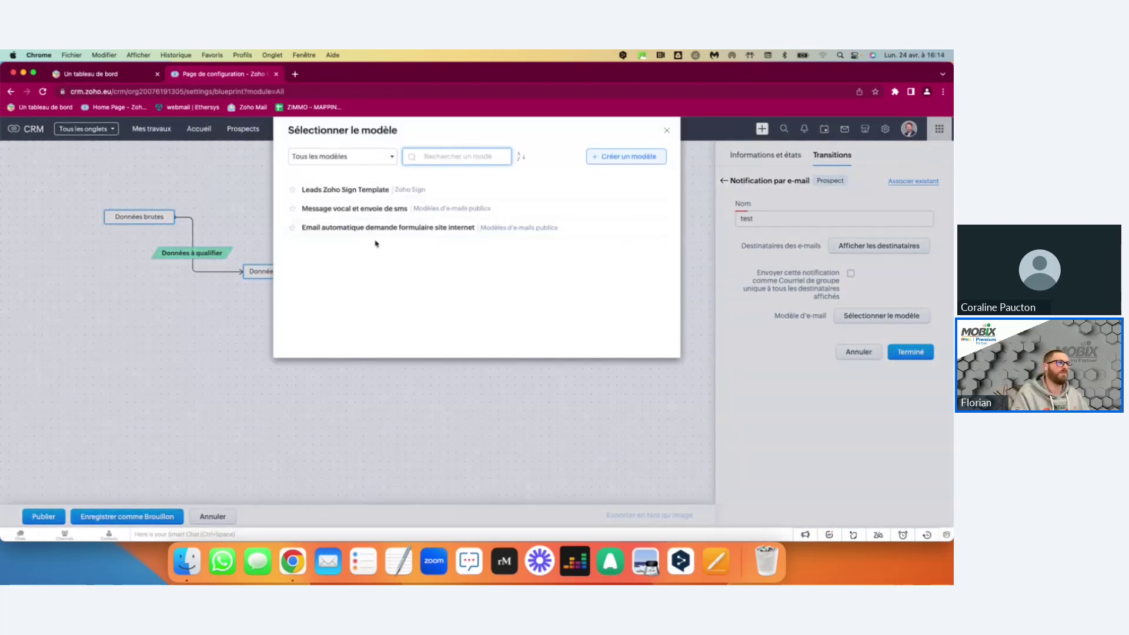
{"action": "left_click", "coordinate": [350, 210]}
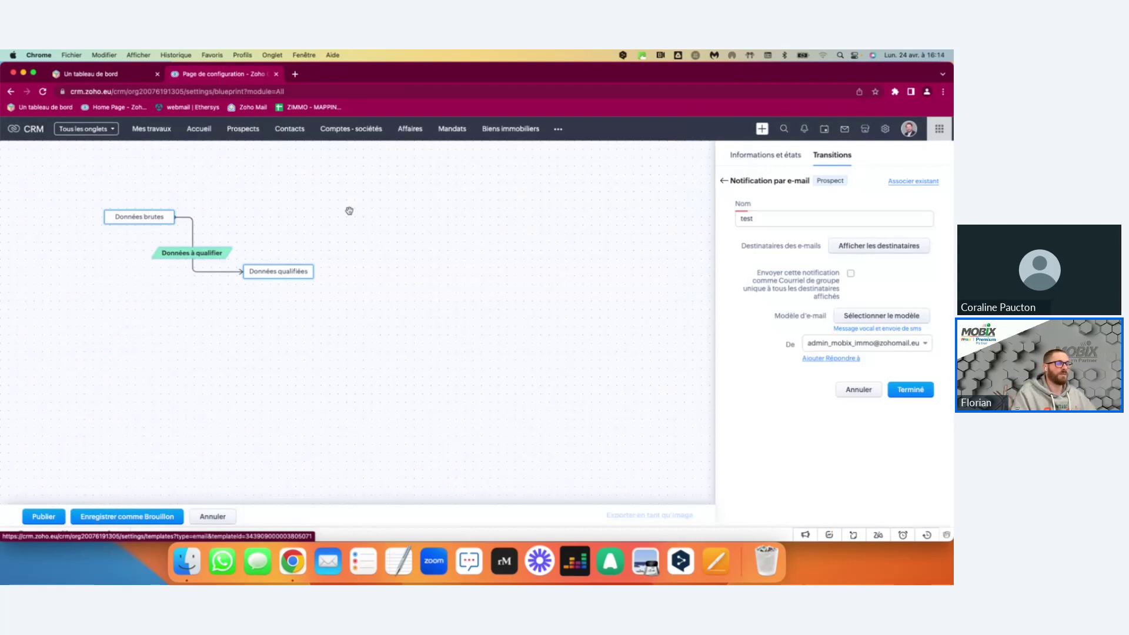
{"action": "left_click", "coordinate": [878, 329]}
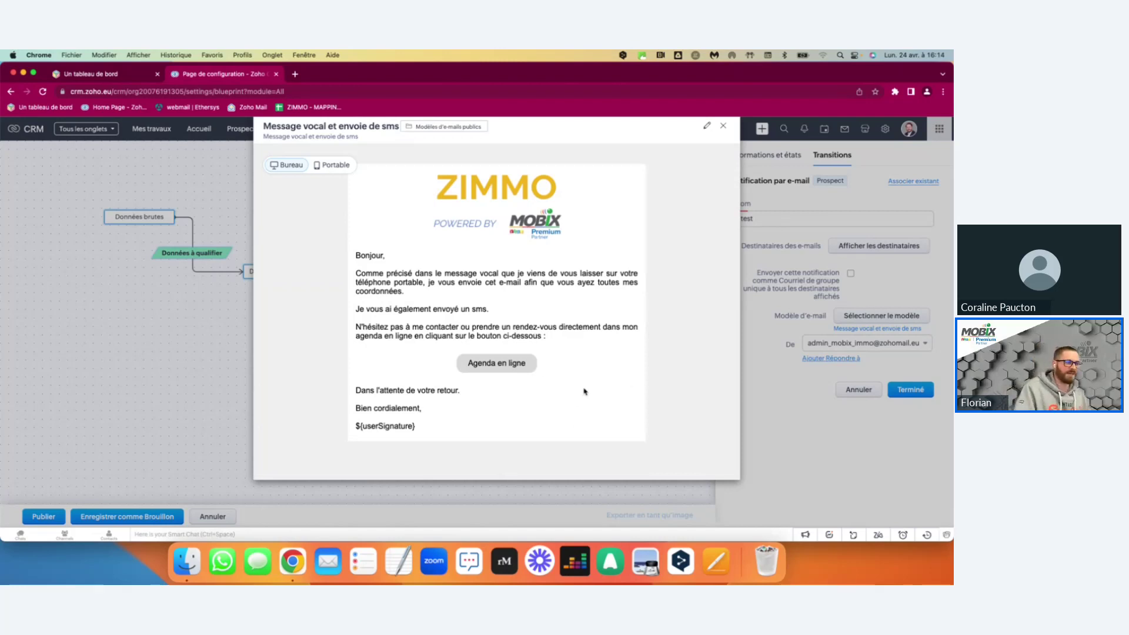
{"action": "left_click", "coordinate": [726, 128]}
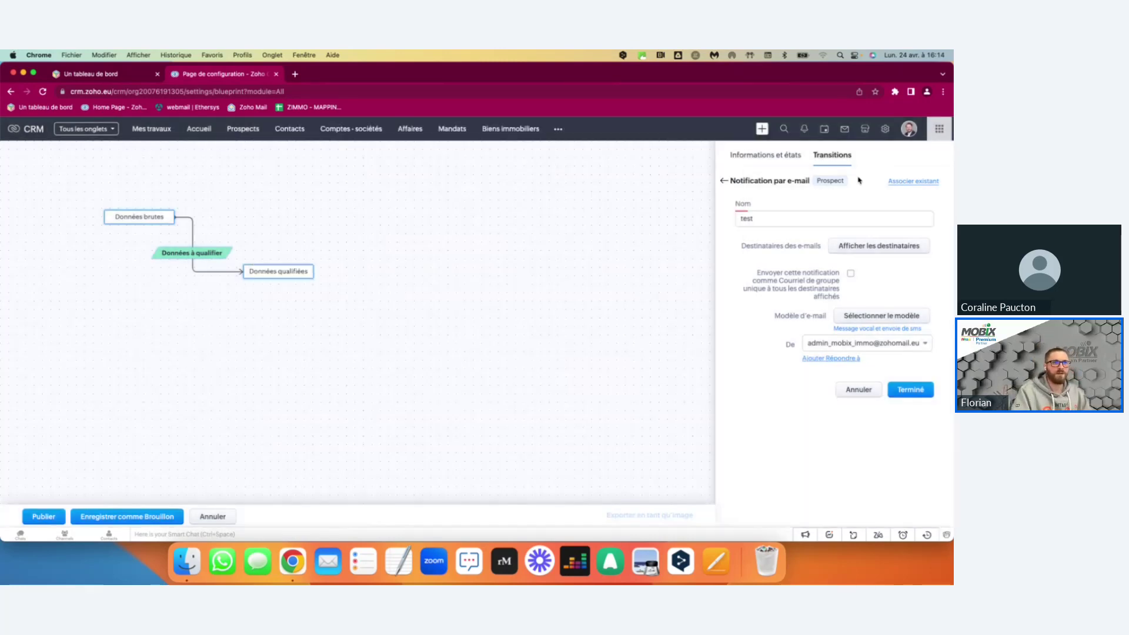
{"action": "left_click", "coordinate": [916, 390]}
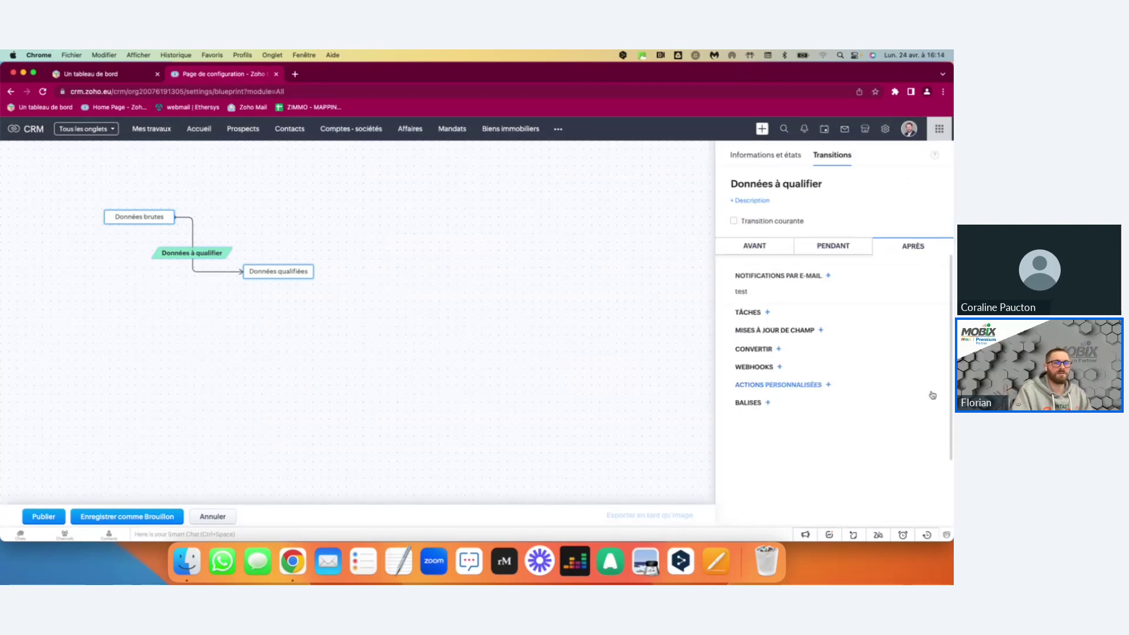
Check the after-transition task settings without adding a task, and save the blueprint as a draft.
{"action": "left_click", "coordinate": [751, 312]}
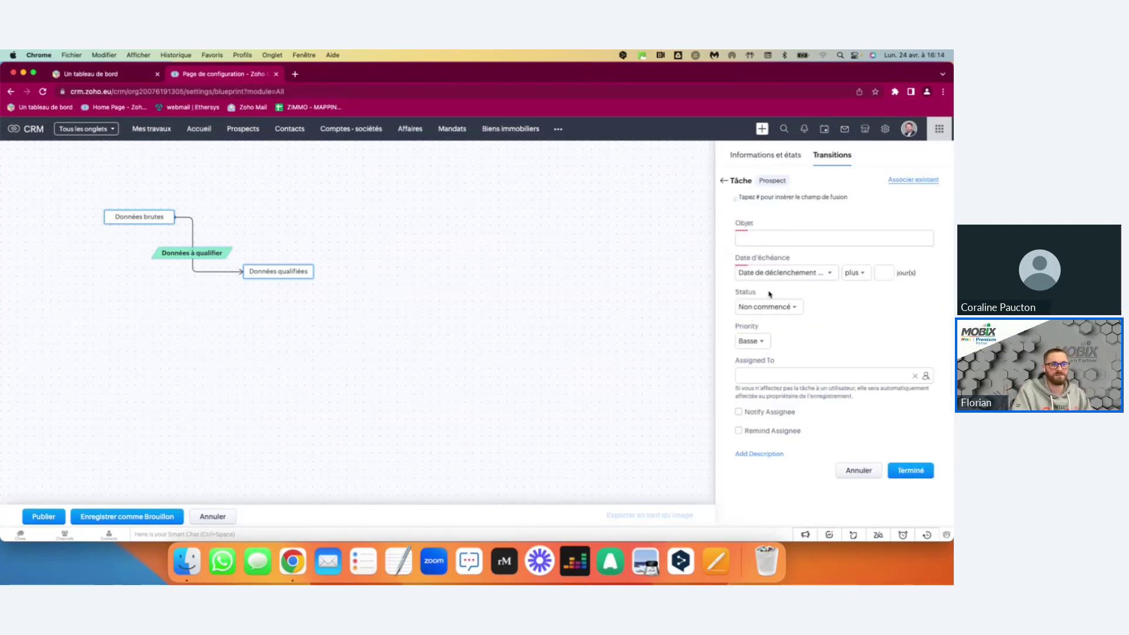
{"action": "left_click", "coordinate": [871, 474]}
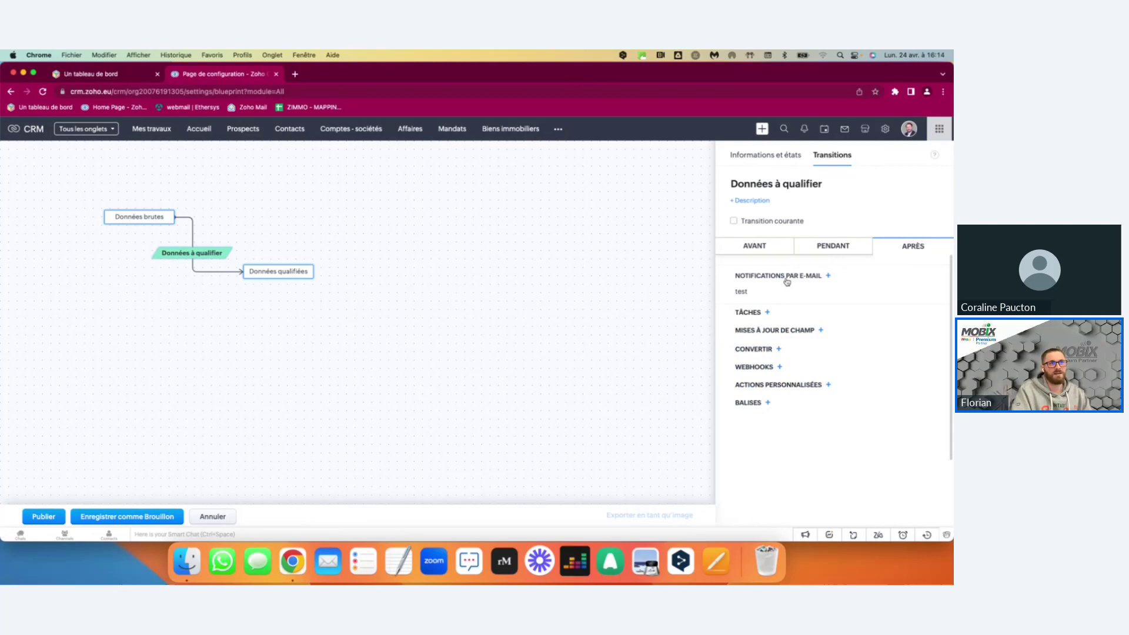
{"action": "left_click", "coordinate": [121, 518]}
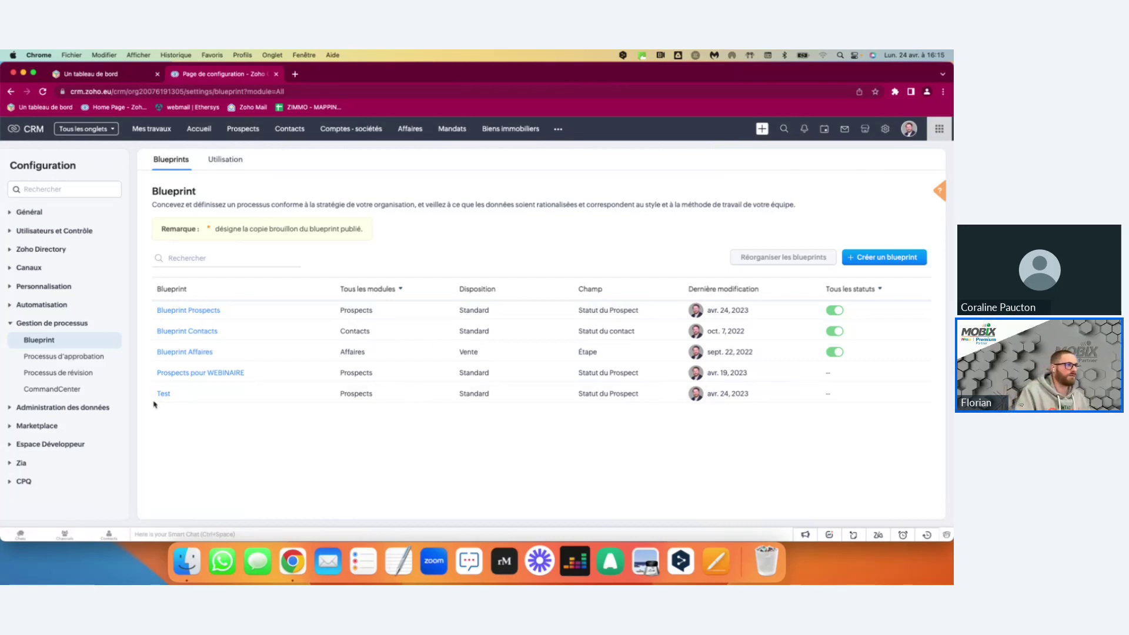
Open the blueprint Prospects pour WEBINAIRE and examine what its Nouvelle tentative transition requests during the transition.
{"action": "left_click", "coordinate": [201, 373]}
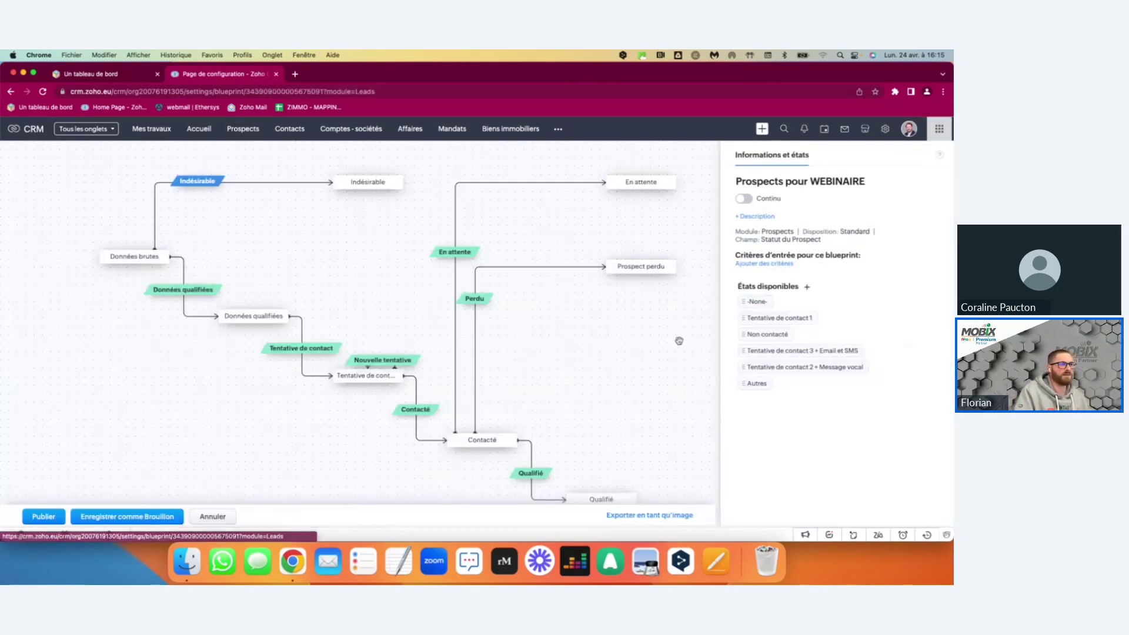
{"action": "left_click_drag", "start_coordinate": [627, 357], "coordinate": [577, 352]}
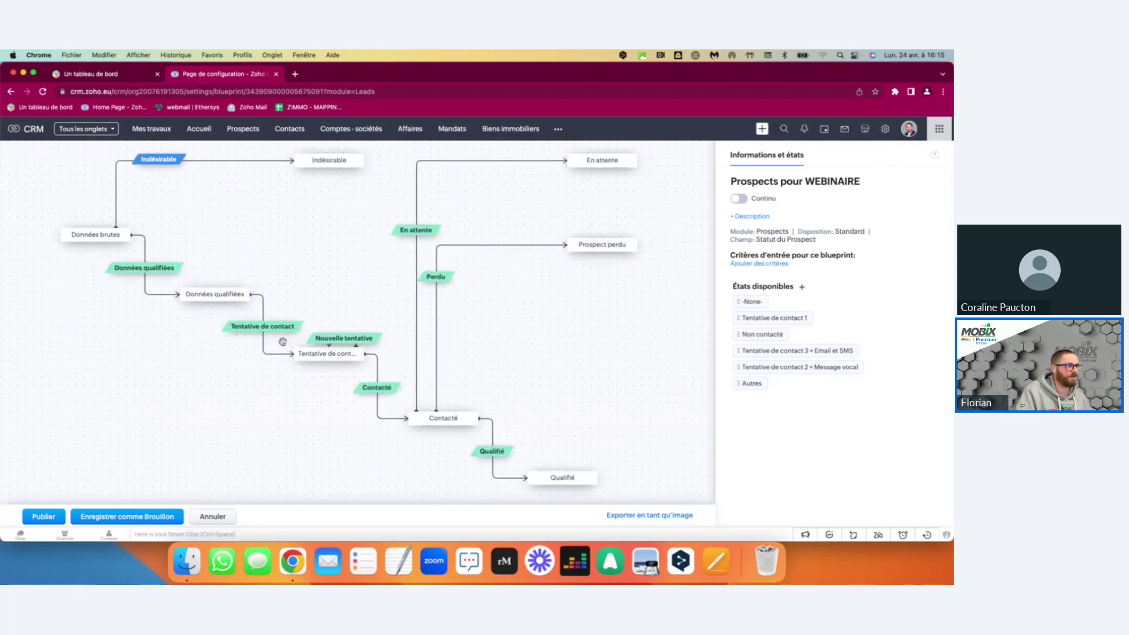
{"action": "left_click", "coordinate": [344, 339]}
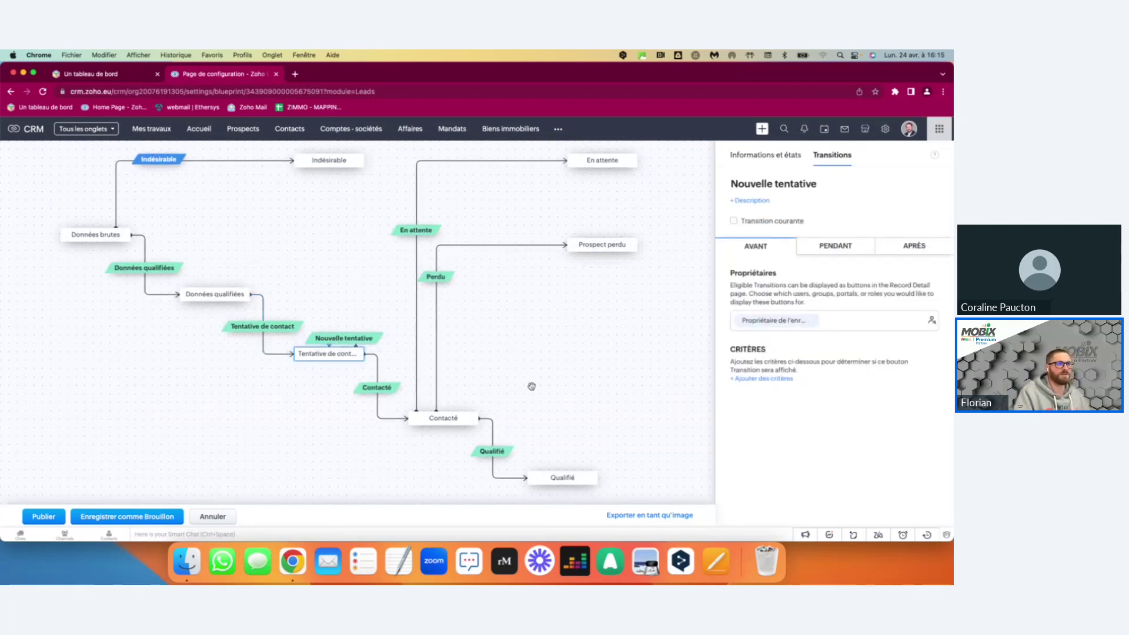
{"action": "left_click", "coordinate": [828, 248]}
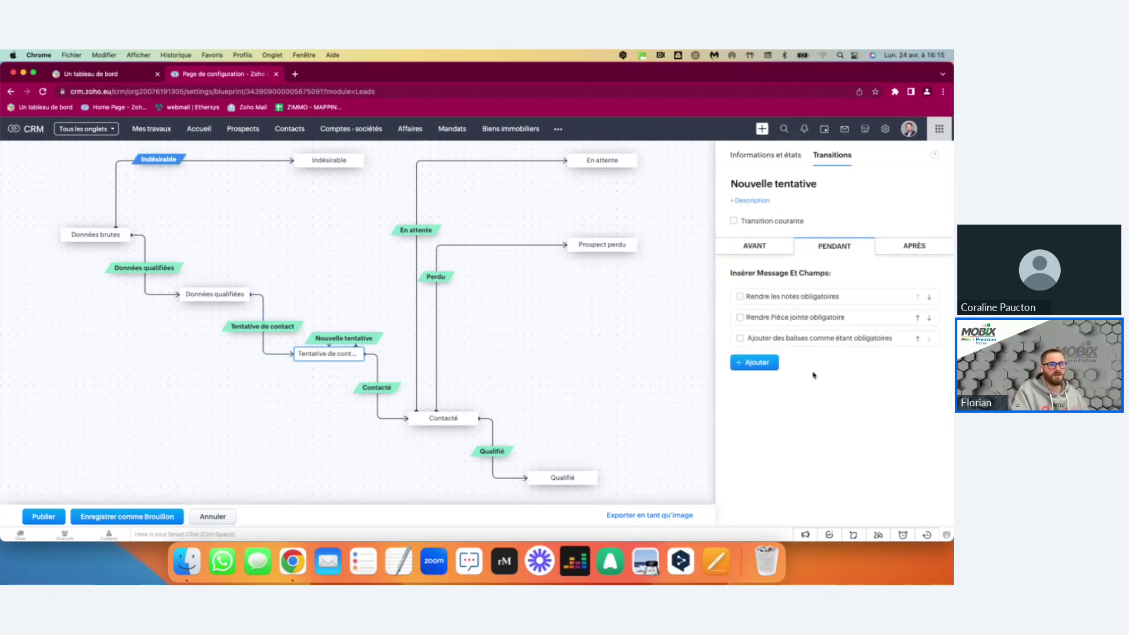
Add the related item Appels as a during-transition requirement of Nouvelle tentative and publish the Prospects pour WEBINAIRE blueprint.
{"action": "left_click", "coordinate": [758, 363]}
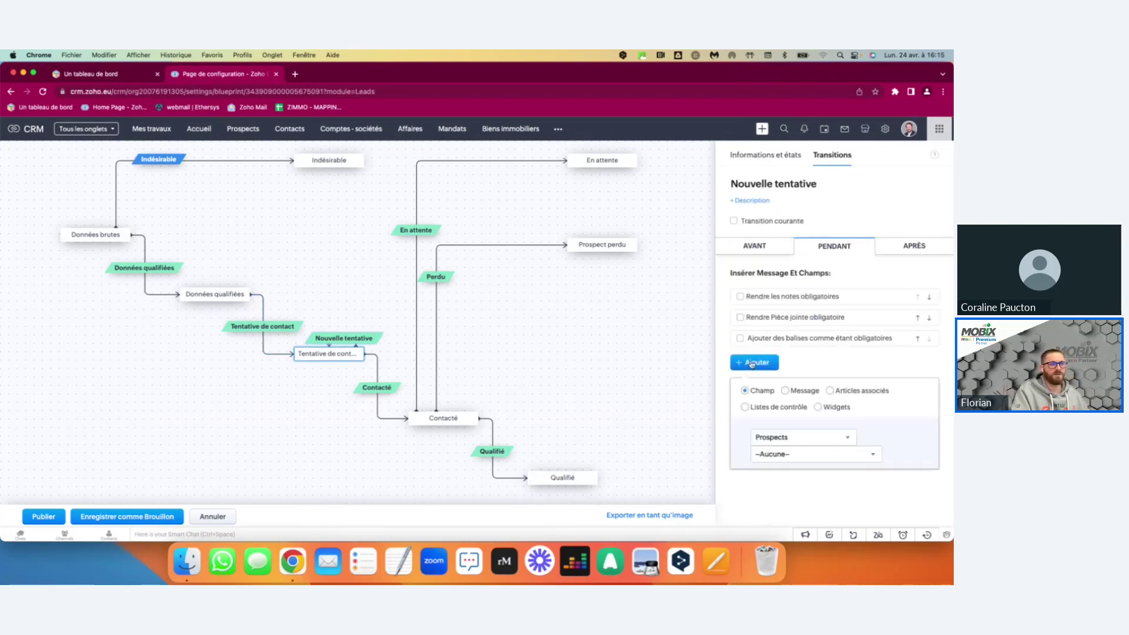
{"action": "left_click", "coordinate": [854, 393]}
{"action": "left_click", "coordinate": [795, 431]}
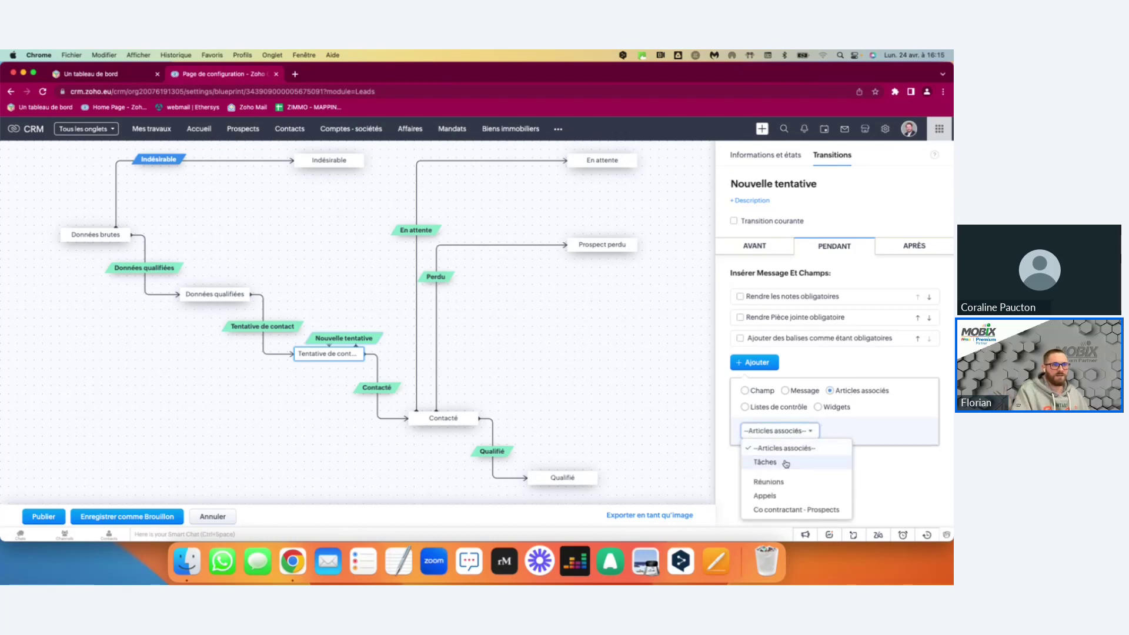
{"action": "left_click", "coordinate": [765, 496]}
{"action": "left_click", "coordinate": [762, 447]}
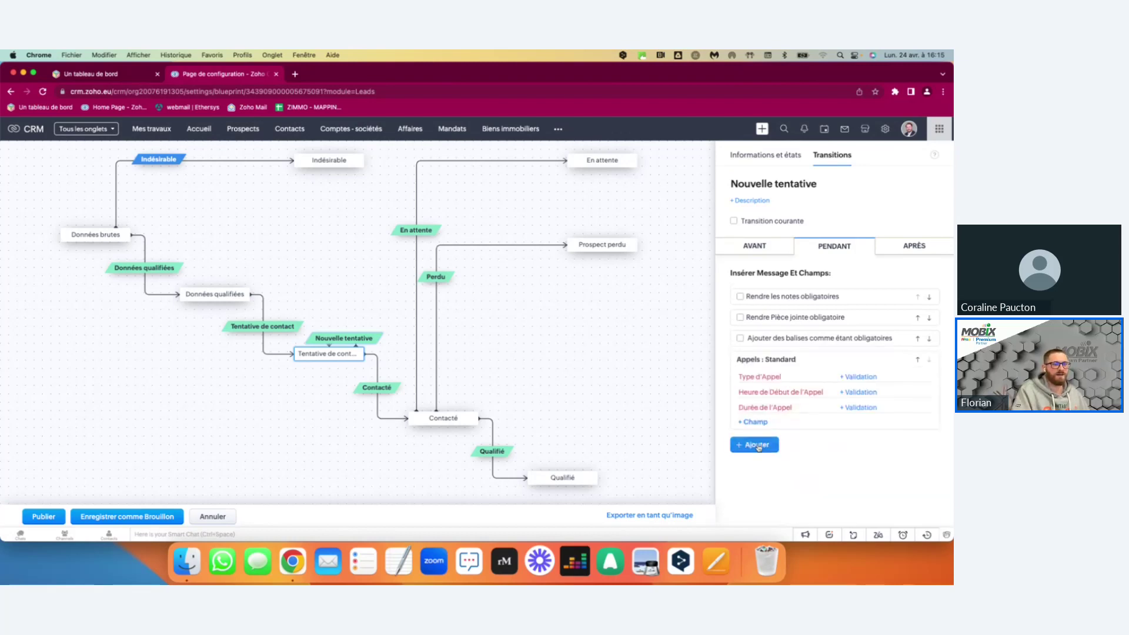
{"action": "left_click", "coordinate": [792, 427]}
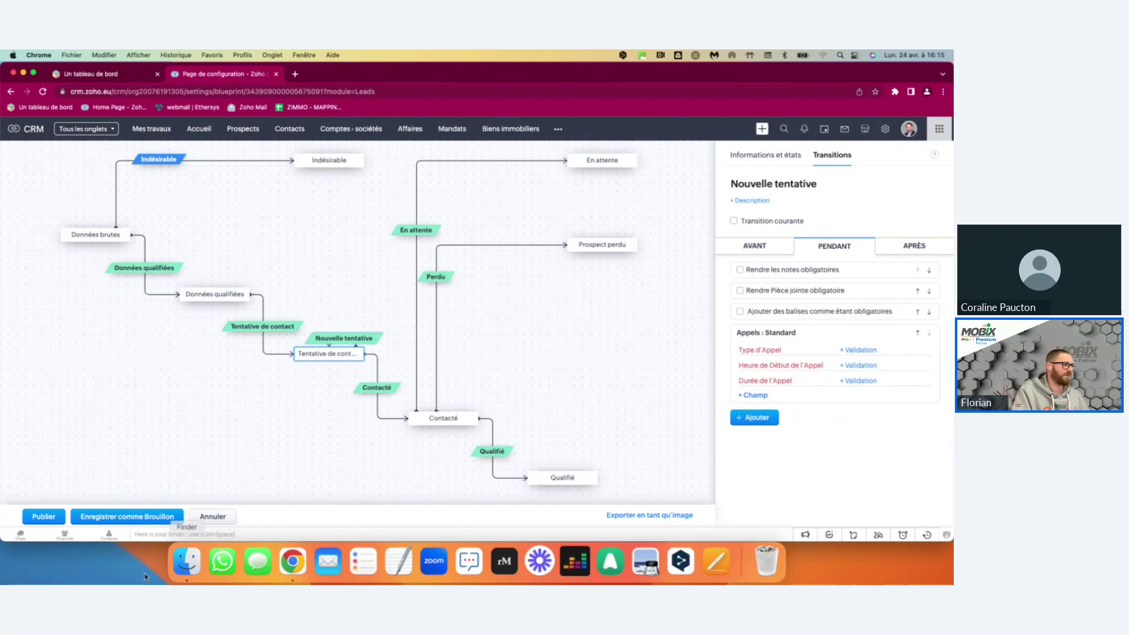
{"action": "left_click", "coordinate": [43, 517]}
{"action": "left_click", "coordinate": [470, 181]}
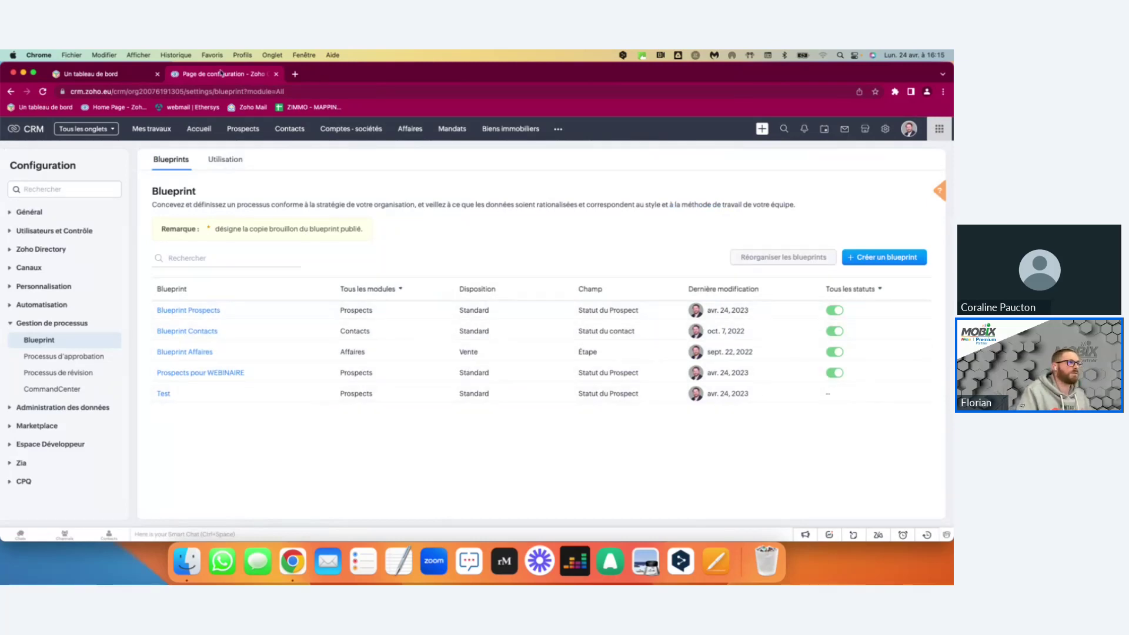
Deactivate the blueprint Blueprint Prospects, choosing to exit all its records with their last known state.
{"action": "left_click", "coordinate": [243, 129]}
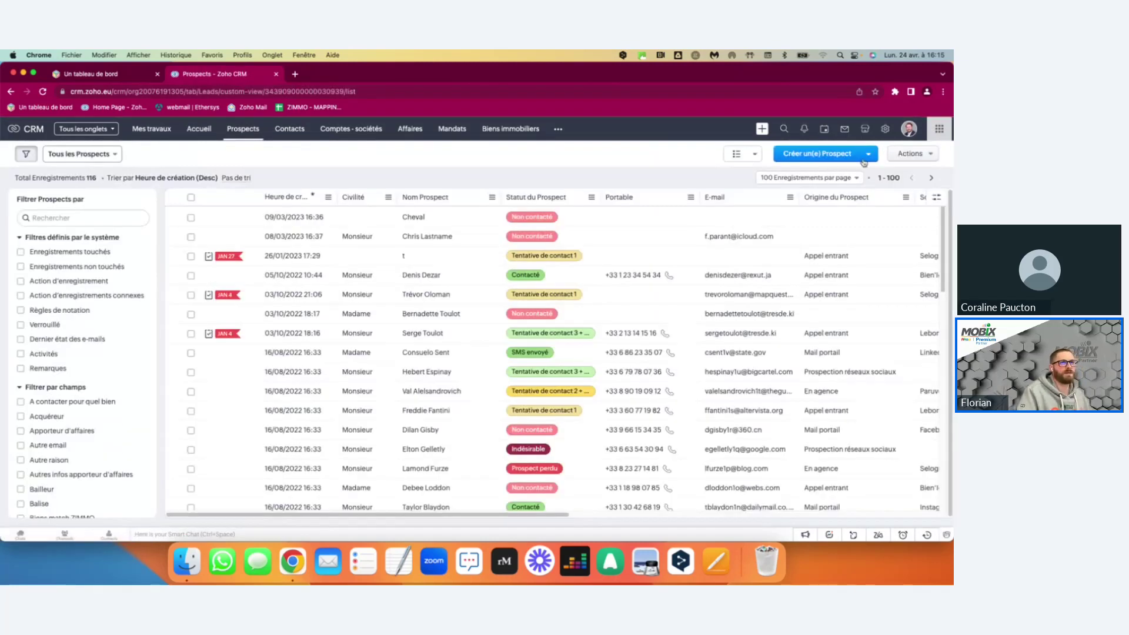
{"action": "left_click", "coordinate": [816, 154]}
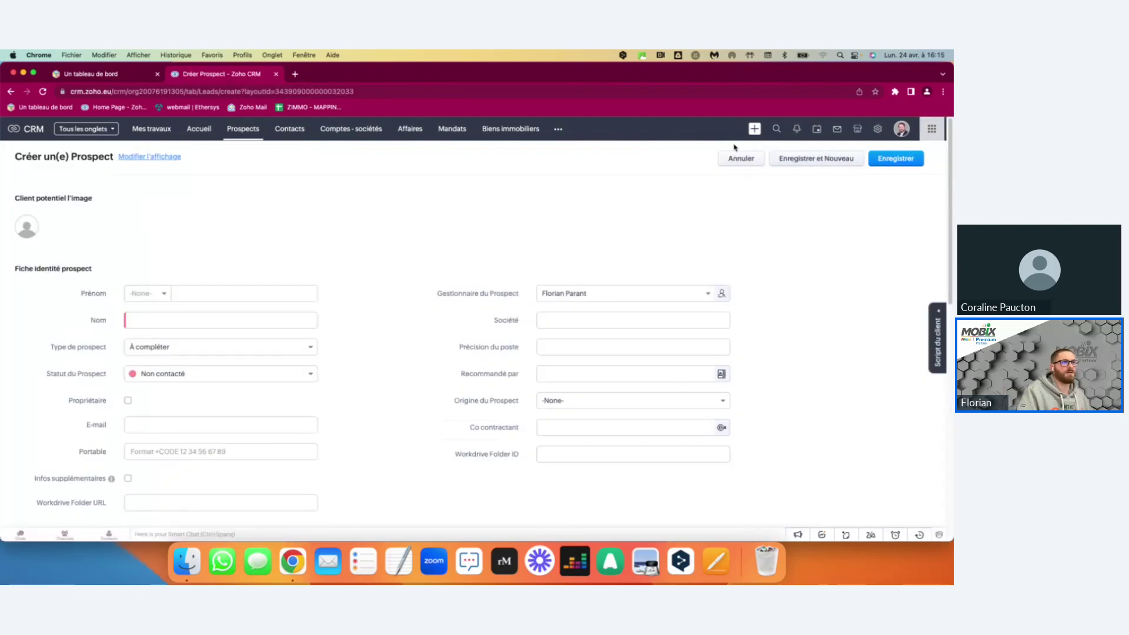
{"action": "left_click", "coordinate": [878, 129]}
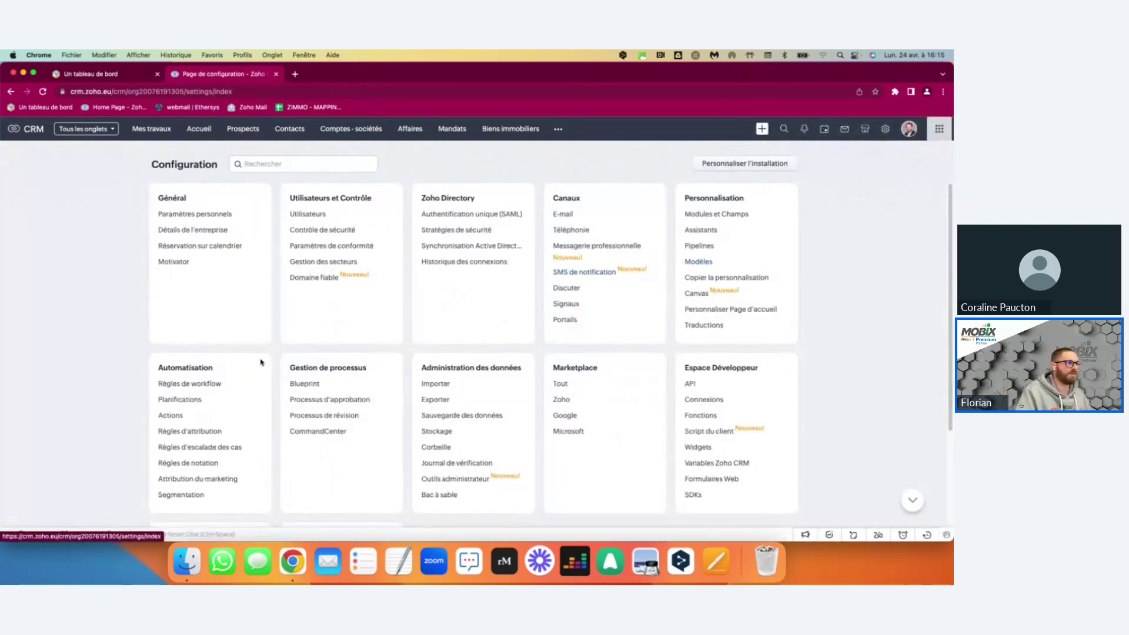
{"action": "left_click", "coordinate": [302, 385]}
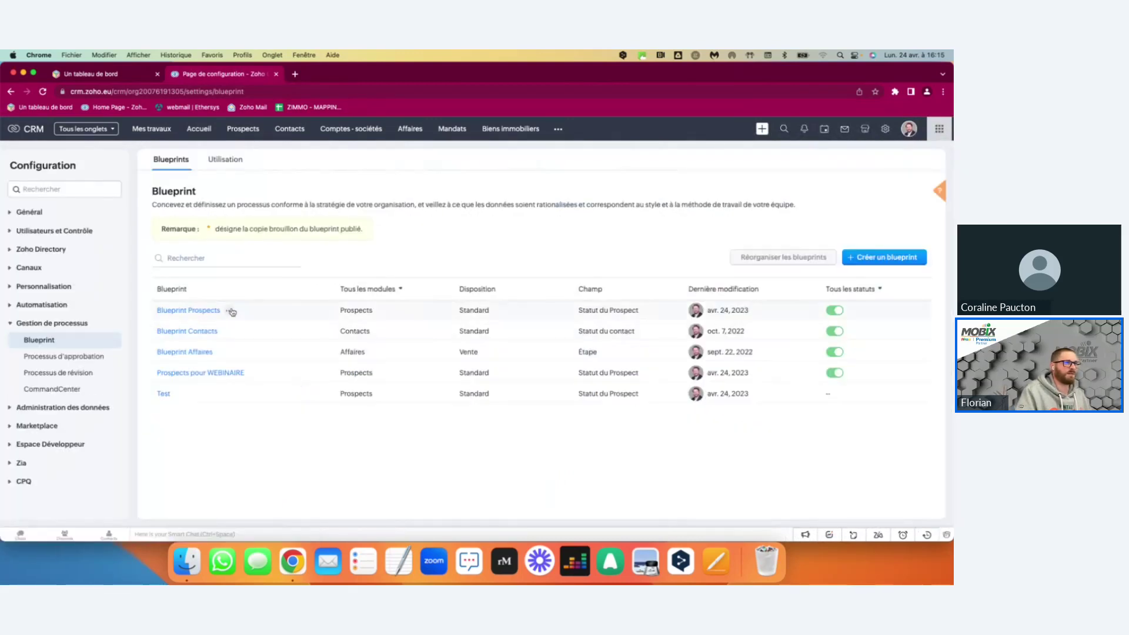
{"action": "left_click", "coordinate": [835, 310]}
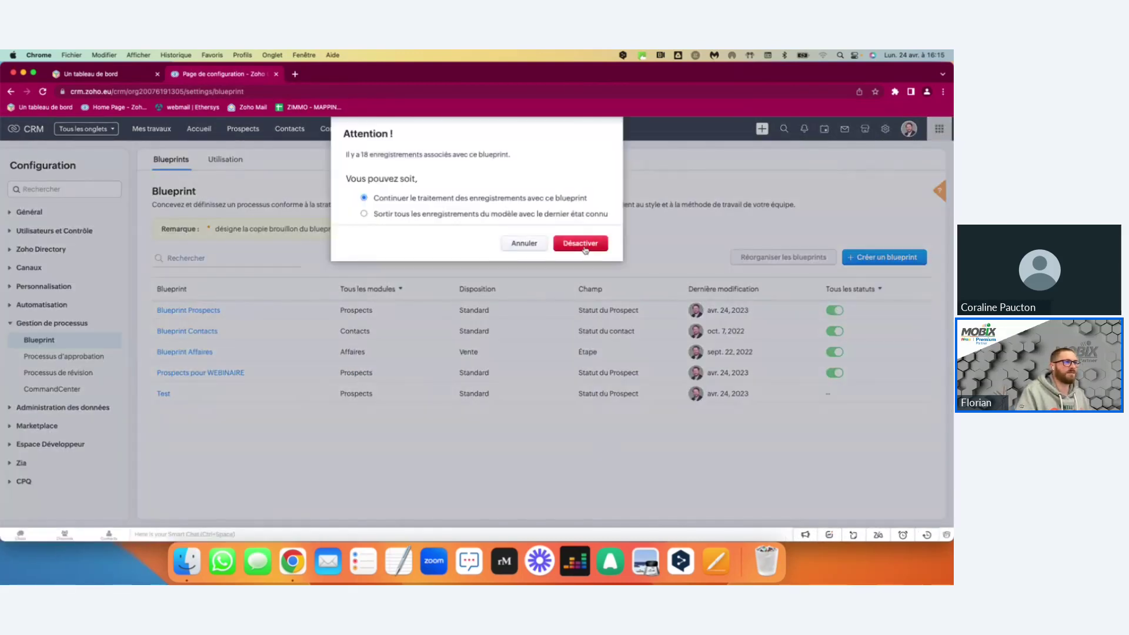
{"action": "left_click", "coordinate": [458, 215]}
{"action": "left_click", "coordinate": [576, 246]}
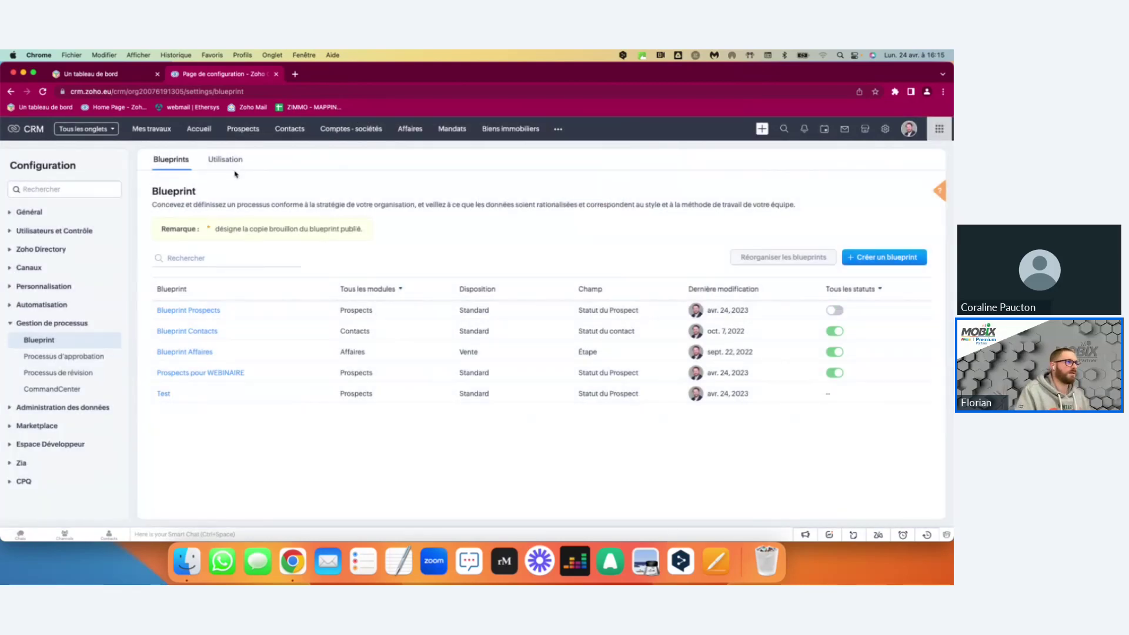
Create and save a prospect with a test last name, type Particulier and status Données brutes.
{"action": "left_click", "coordinate": [238, 140]}
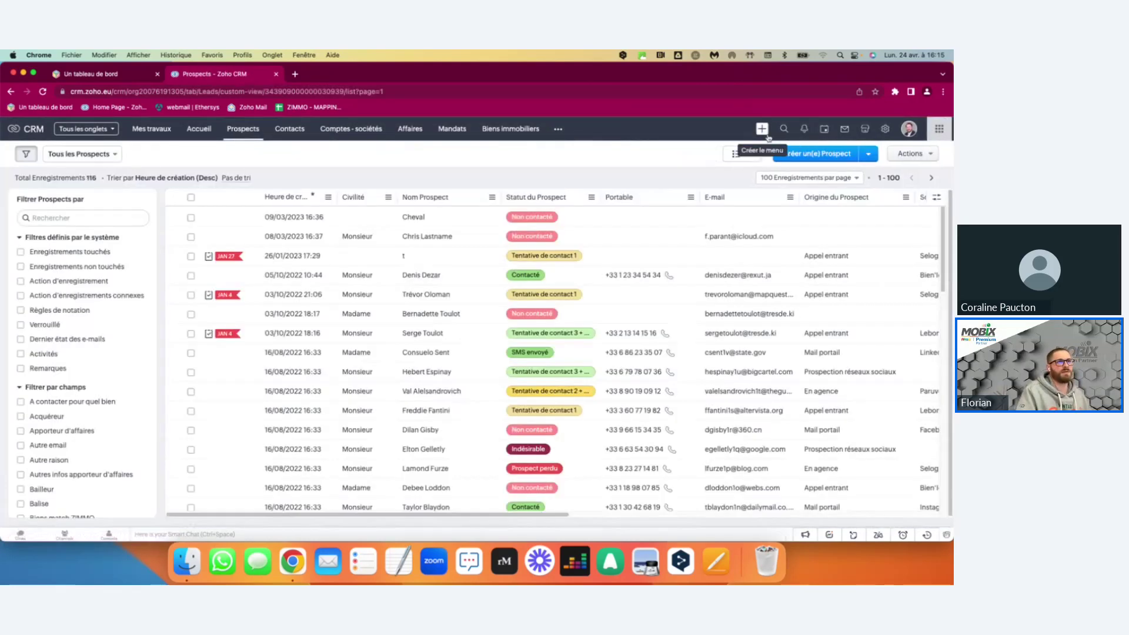
{"action": "left_click", "coordinate": [802, 155]}
{"action": "left_click", "coordinate": [159, 319]}
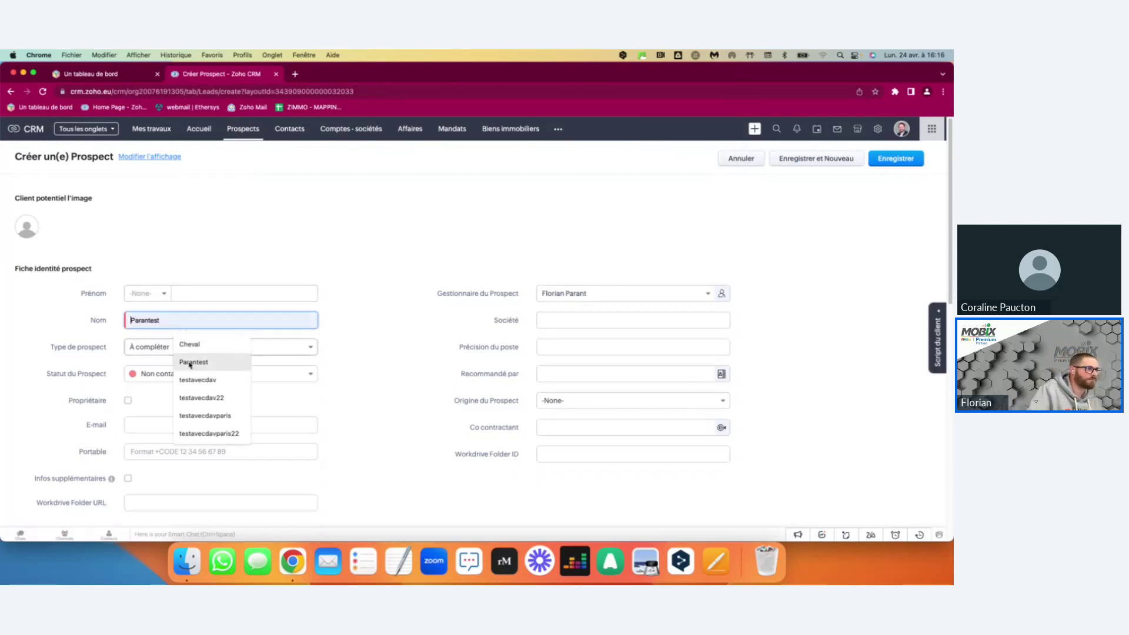
{"action": "left_click", "coordinate": [211, 366]}
{"action": "left_click", "coordinate": [208, 351]}
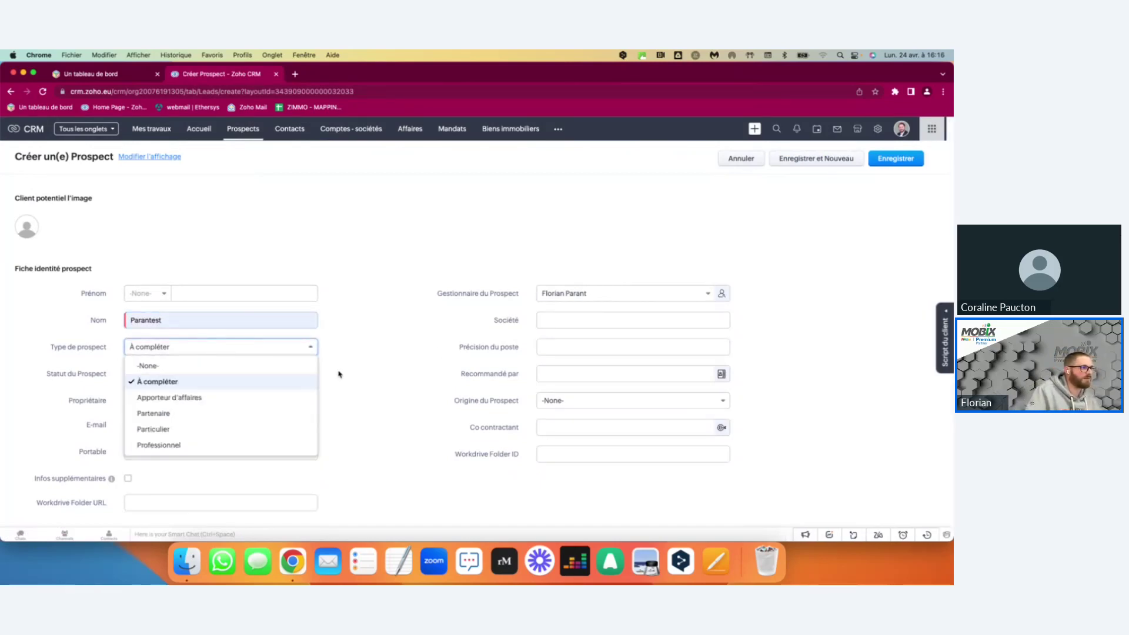
{"action": "left_click", "coordinate": [185, 435]}
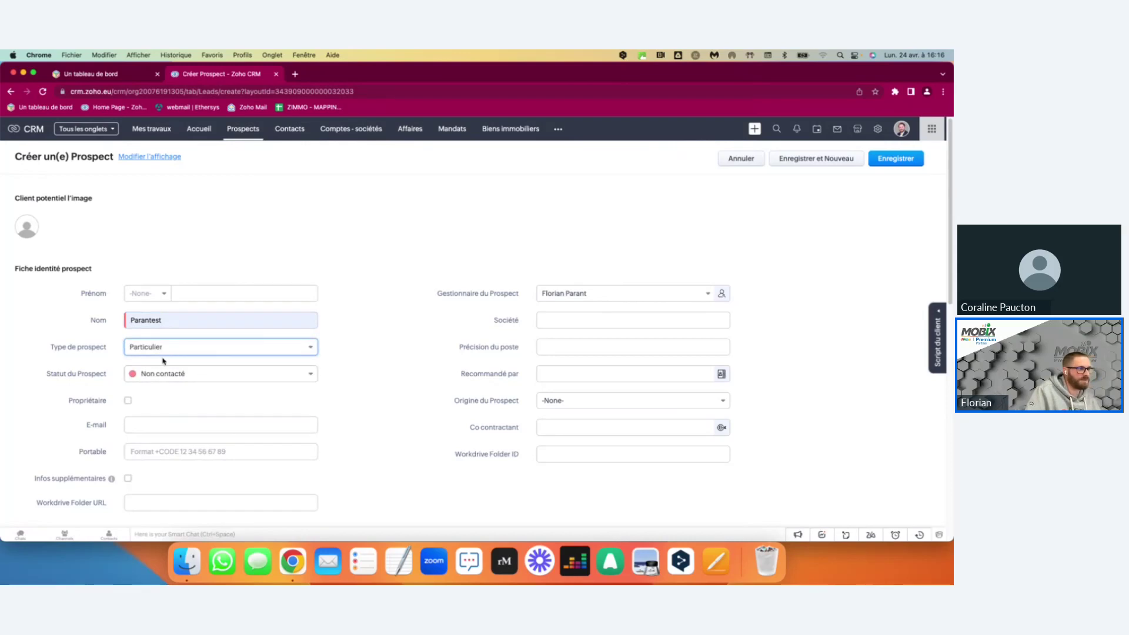
{"action": "left_click", "coordinate": [194, 375]}
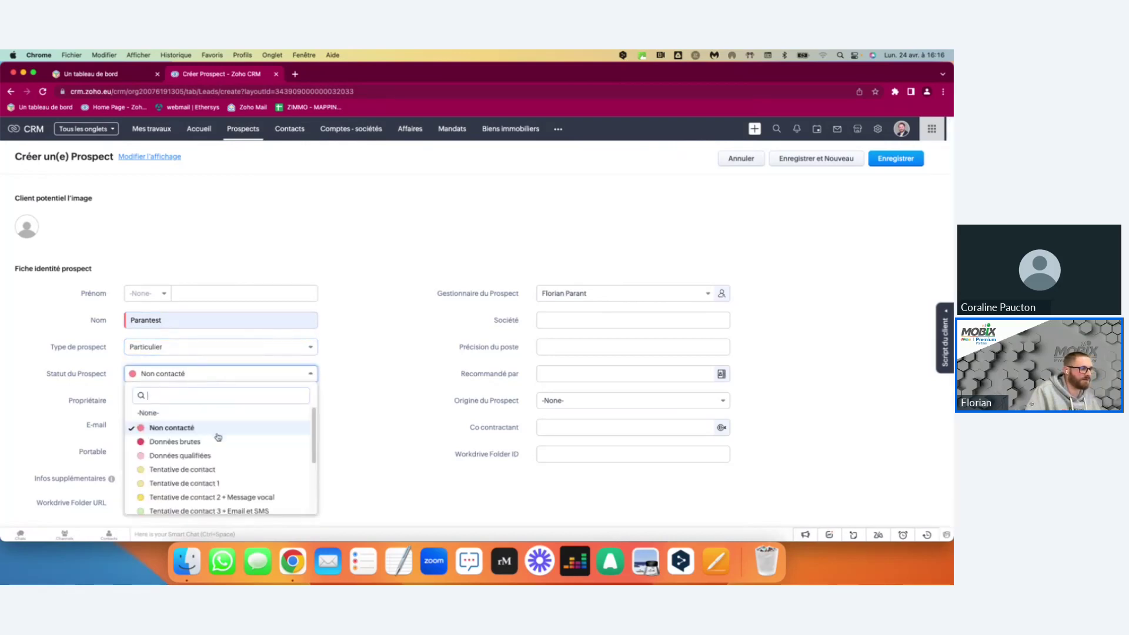
{"action": "left_click", "coordinate": [219, 442]}
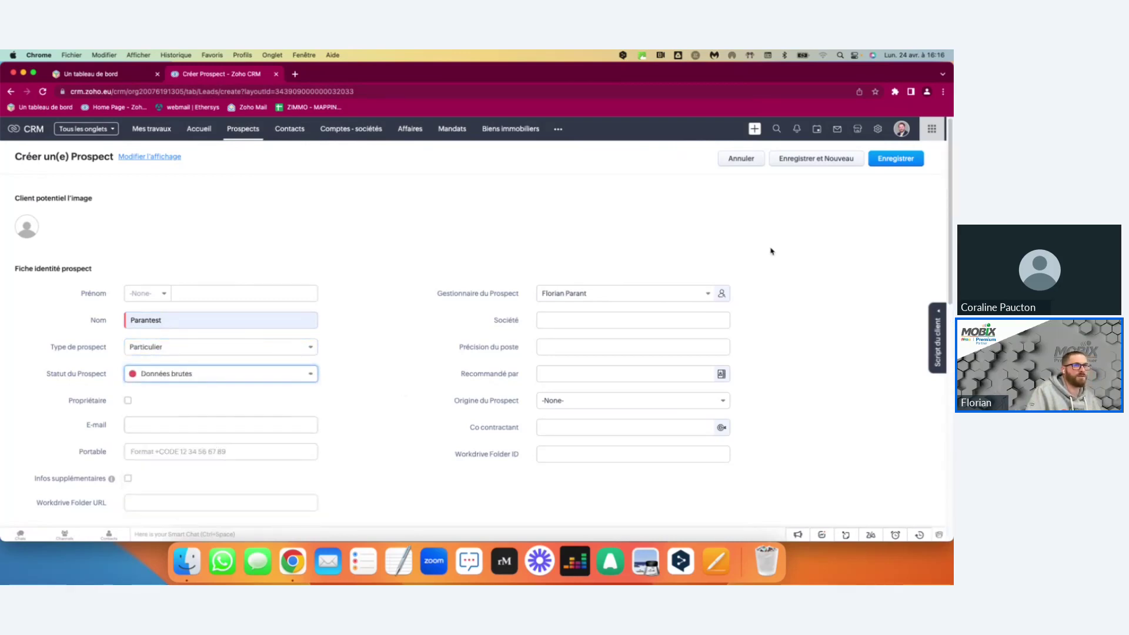
{"action": "left_click", "coordinate": [906, 158]}
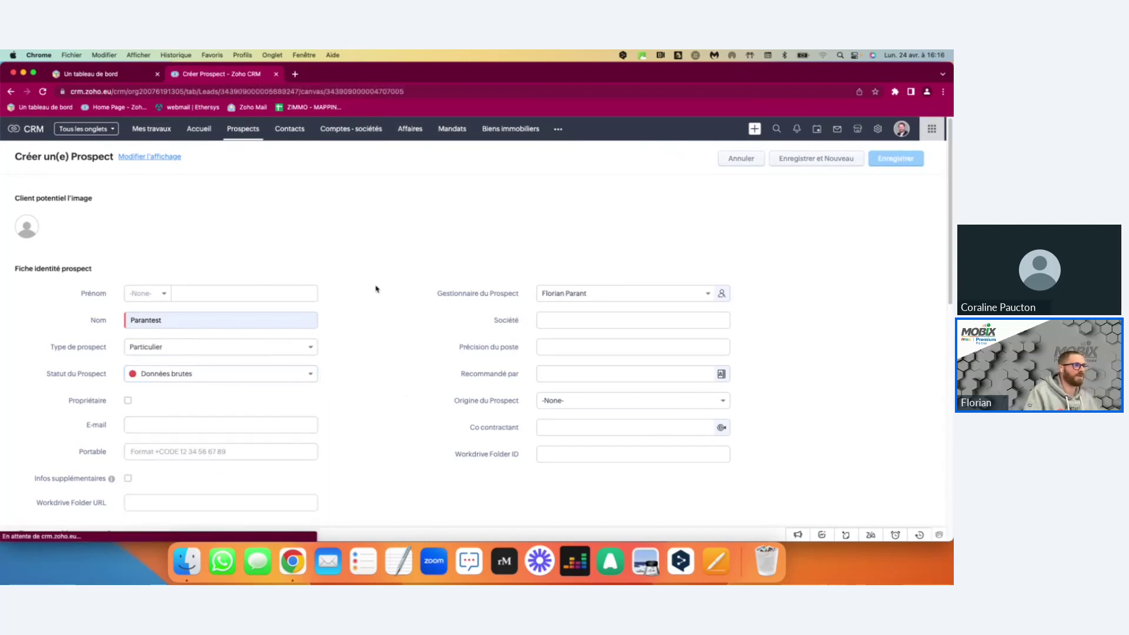
Switch the new prospect's record page to the standard view and advance it through Données qualifiées to Tentative de contact.
{"action": "scroll", "coordinate": [550, 350], "scroll_direction": "down", "scroll_amount": 15}
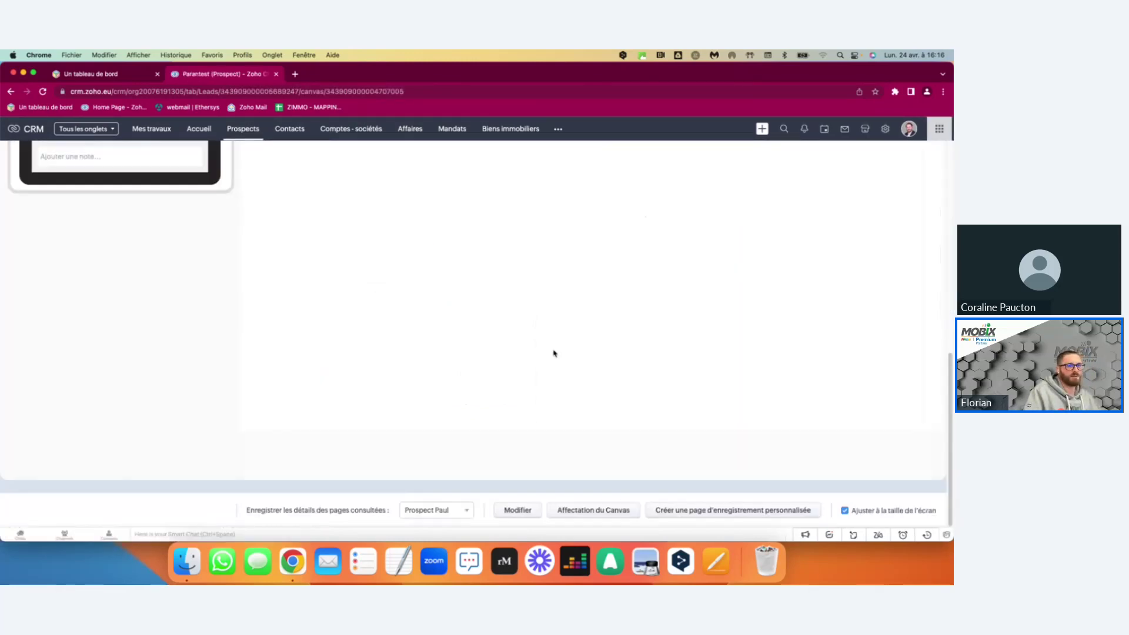
{"action": "scroll", "coordinate": [687, 412], "scroll_direction": "down", "scroll_amount": 5}
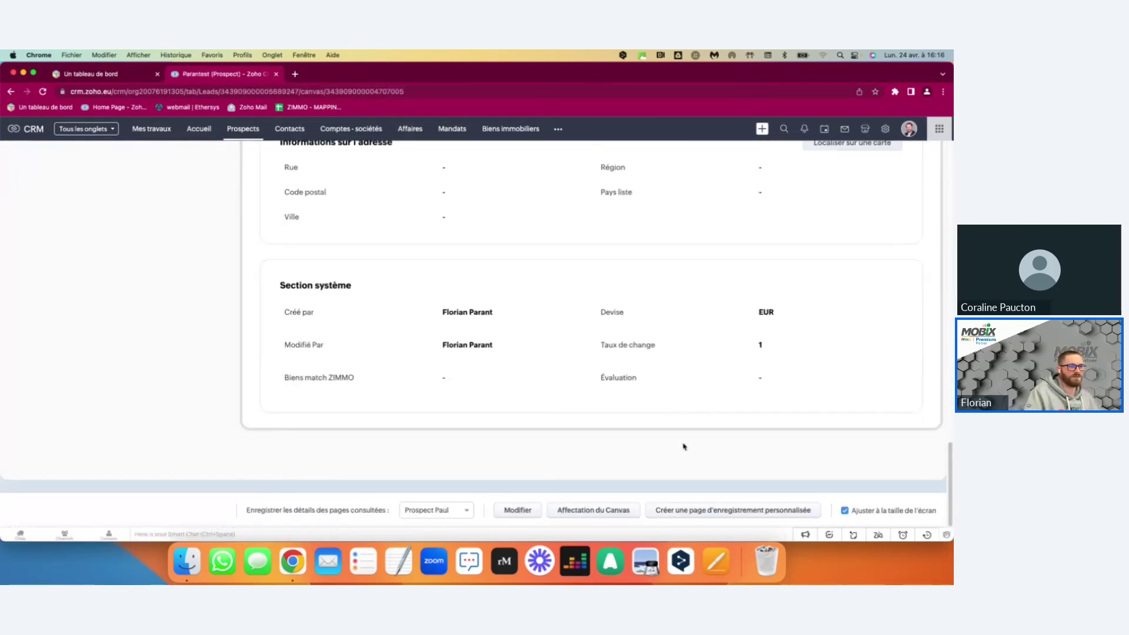
{"action": "left_click", "coordinate": [451, 517]}
{"action": "left_click", "coordinate": [438, 474]}
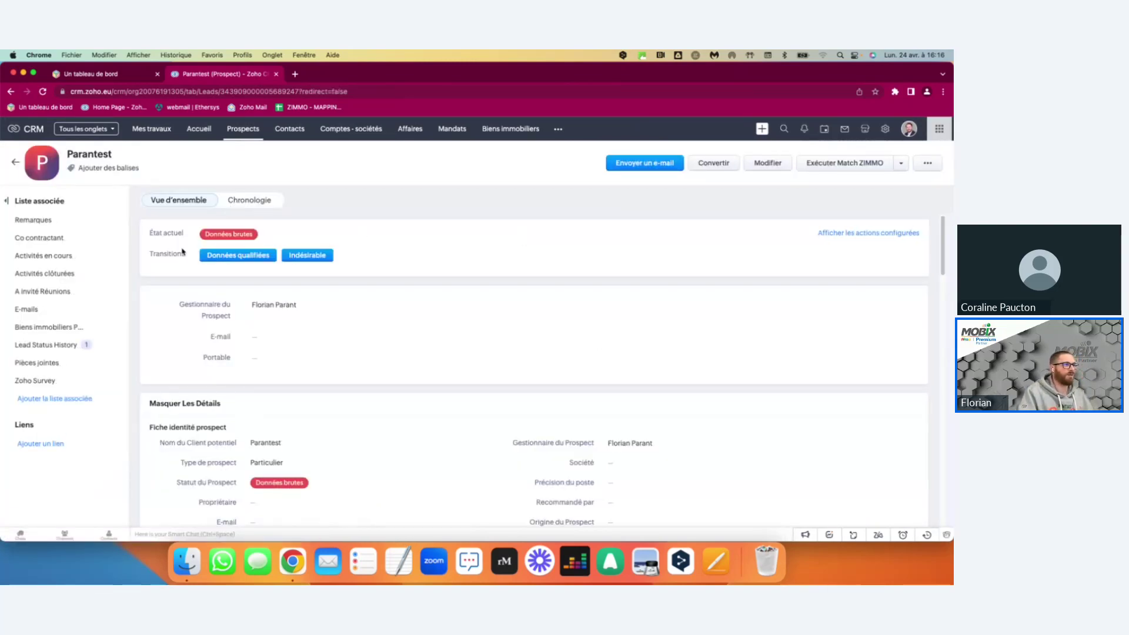
{"action": "left_click", "coordinate": [243, 259]}
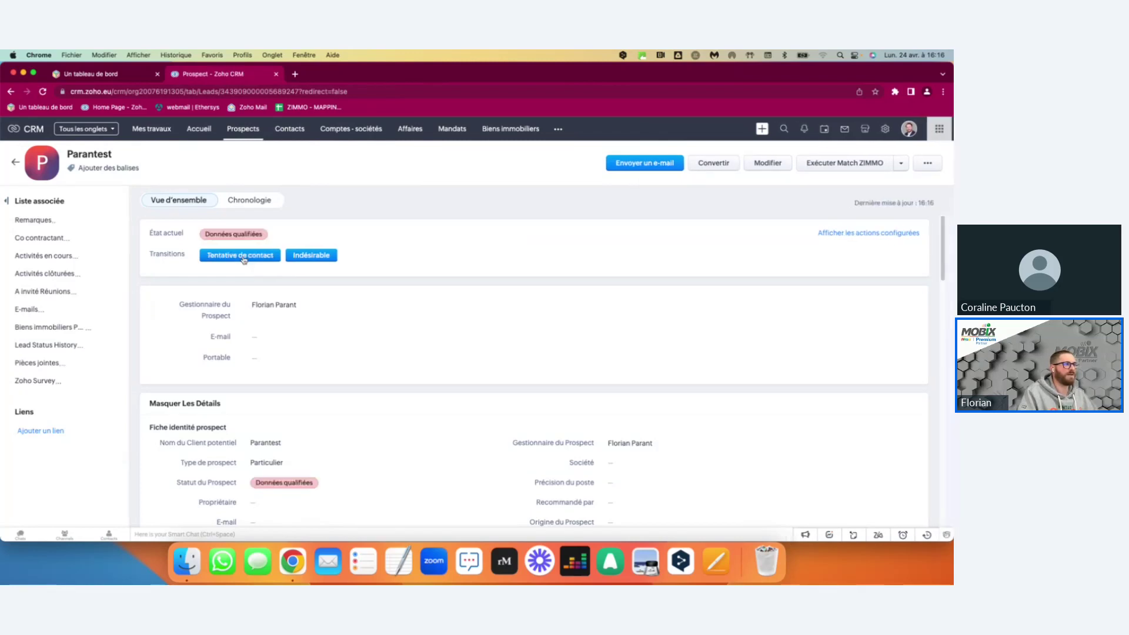
{"action": "left_click", "coordinate": [243, 256]}
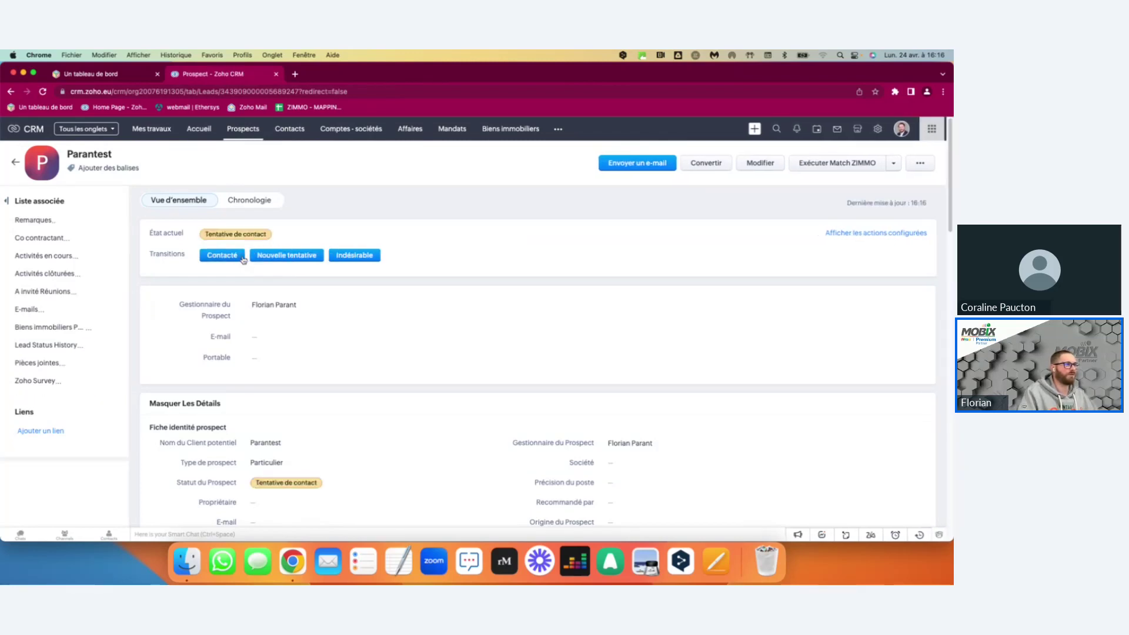
Run the Nouvelle tentative transition, recording an outgoing call started at 16:15 with a duration under one minute, and save it.
{"action": "left_click", "coordinate": [292, 256]}
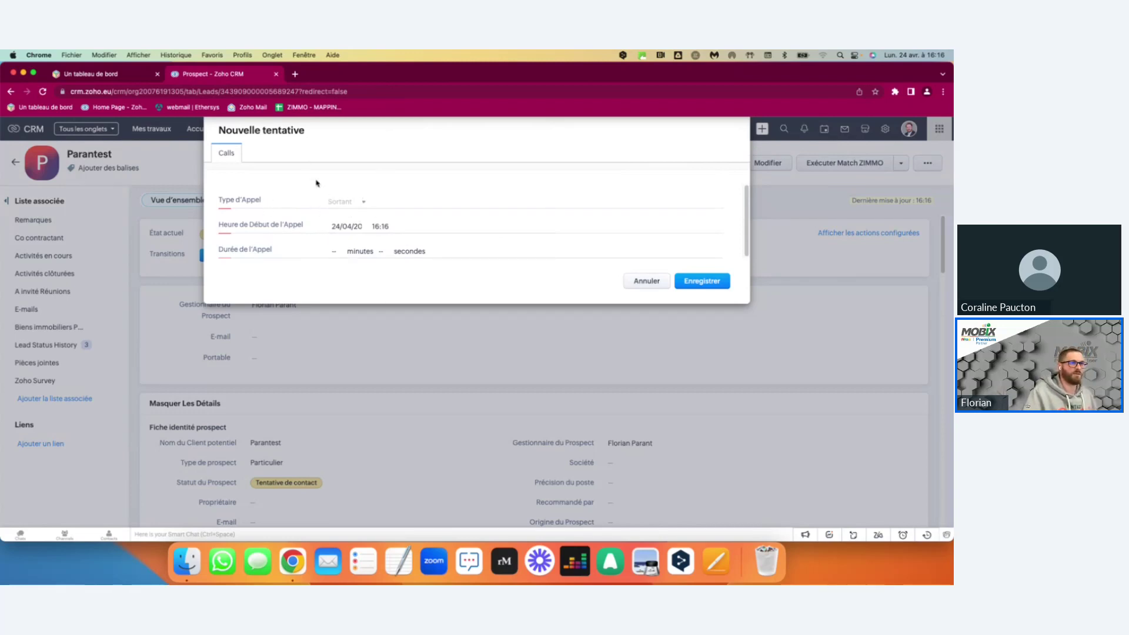
{"action": "left_click", "coordinate": [338, 225]}
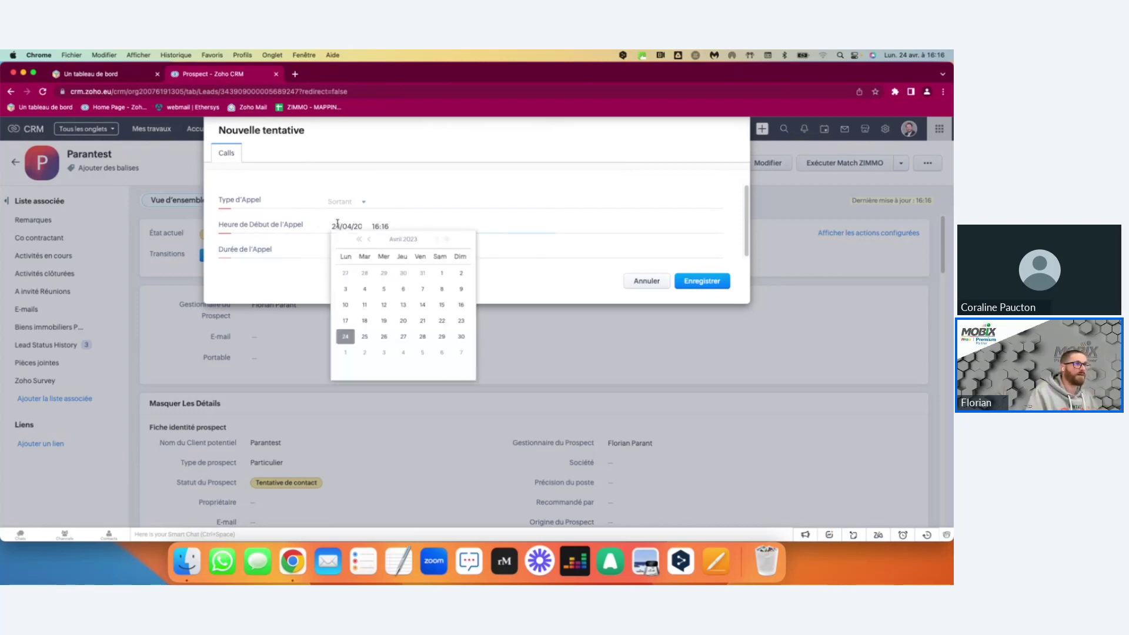
{"action": "left_click", "coordinate": [384, 226]}
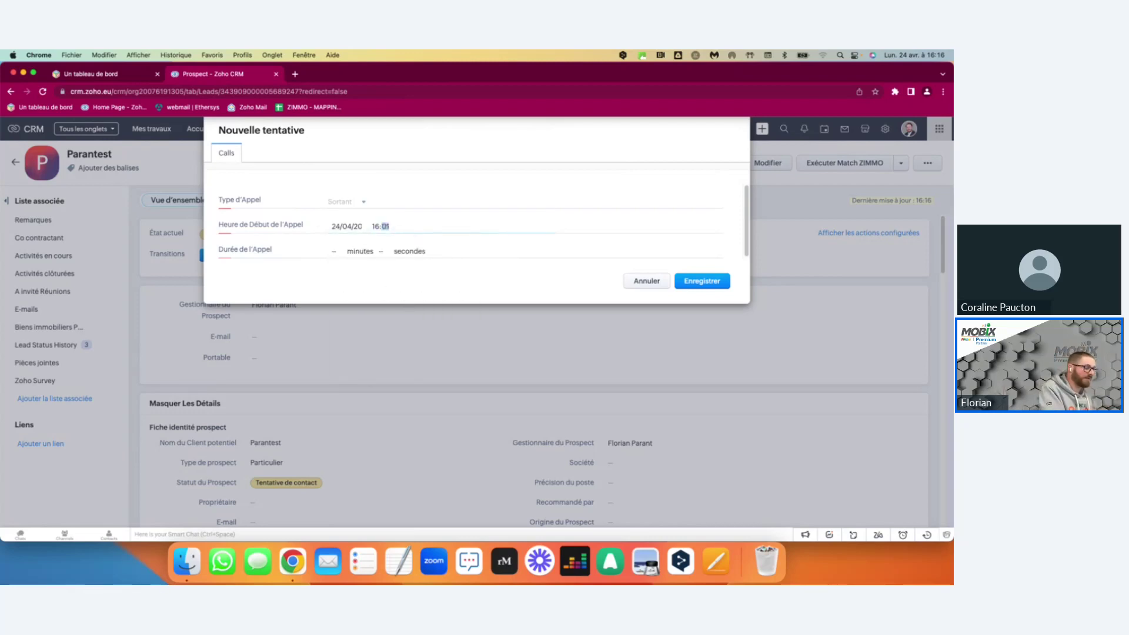
{"action": "type", "text": "15"}
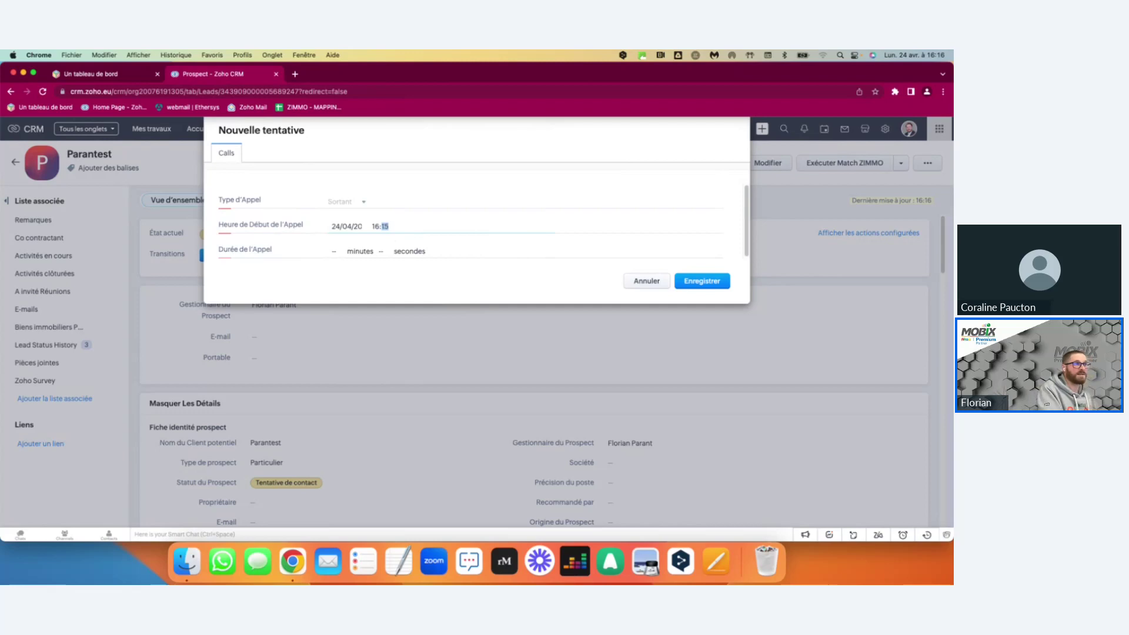
{"action": "left_click", "coordinate": [335, 250]}
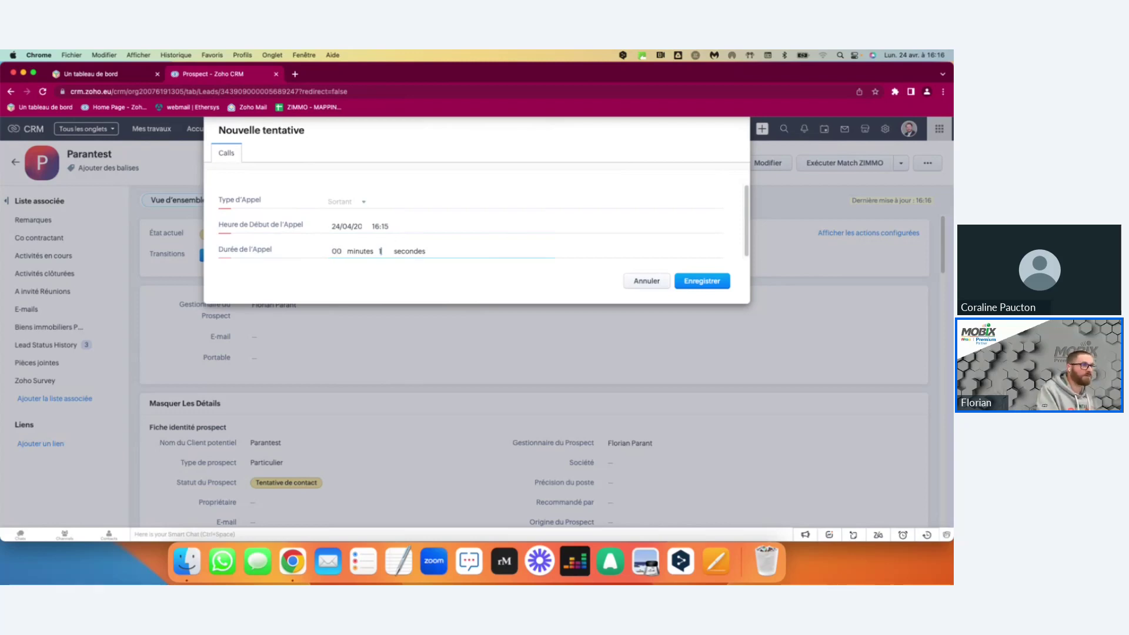
{"action": "left_click", "coordinate": [696, 282]}
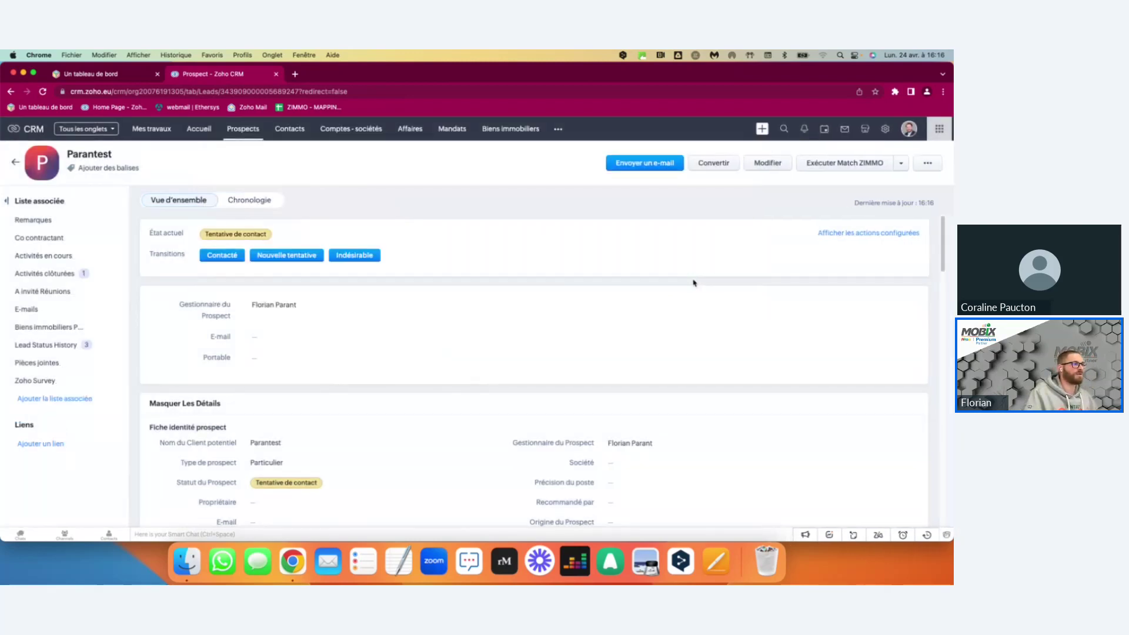
Check the prospect's closed activities for the logged call and look at the Nouvelle tentative form again without saving it.
{"action": "left_click", "coordinate": [54, 274]}
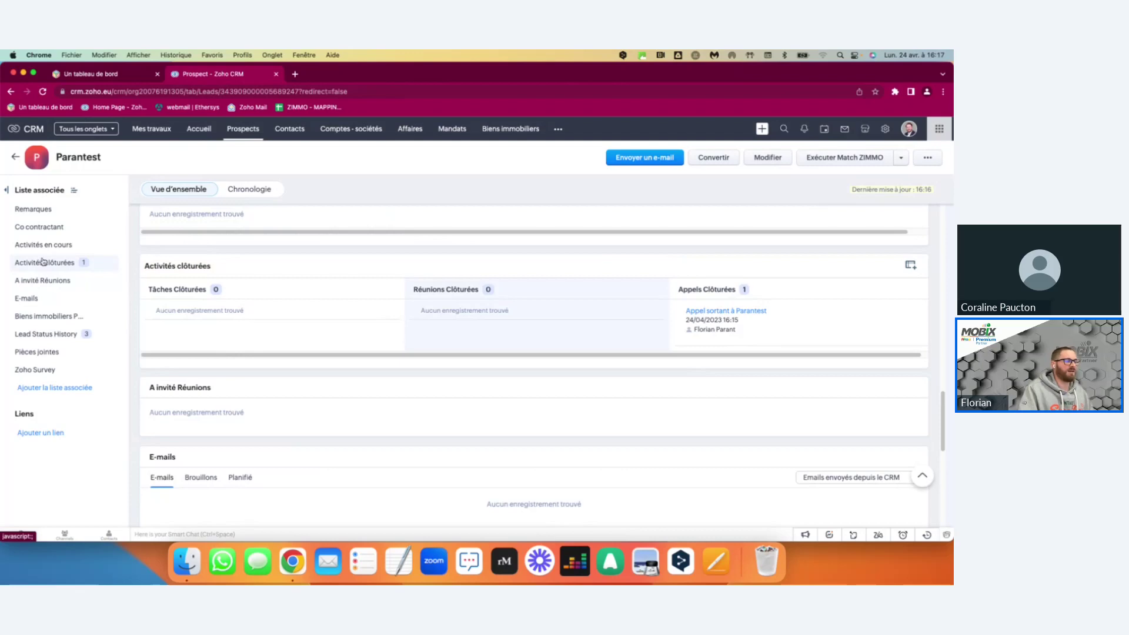
{"action": "scroll", "coordinate": [353, 259], "scroll_direction": "up", "scroll_amount": 8}
{"action": "scroll", "coordinate": [364, 248], "scroll_direction": "up", "scroll_amount": 6}
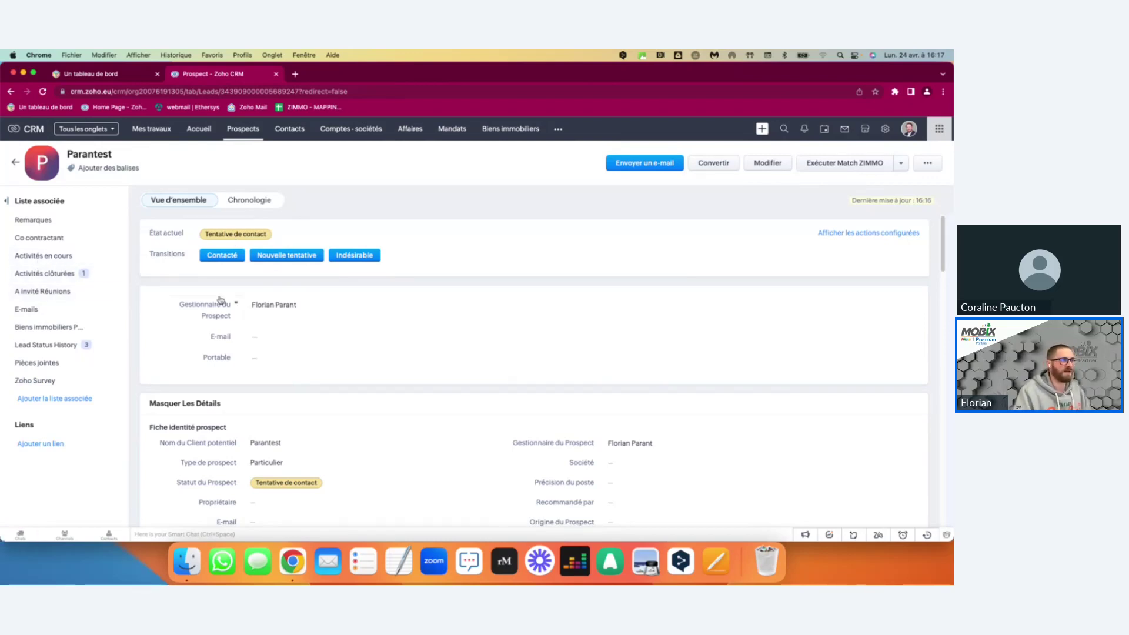
{"action": "left_click", "coordinate": [281, 256]}
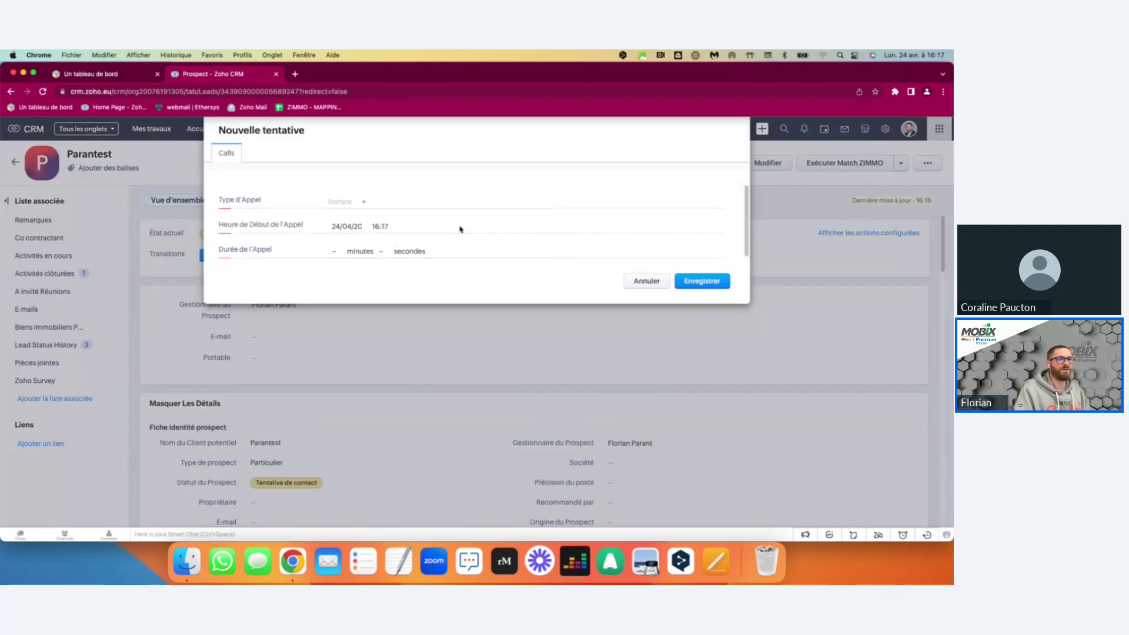
{"action": "left_click", "coordinate": [647, 281]}
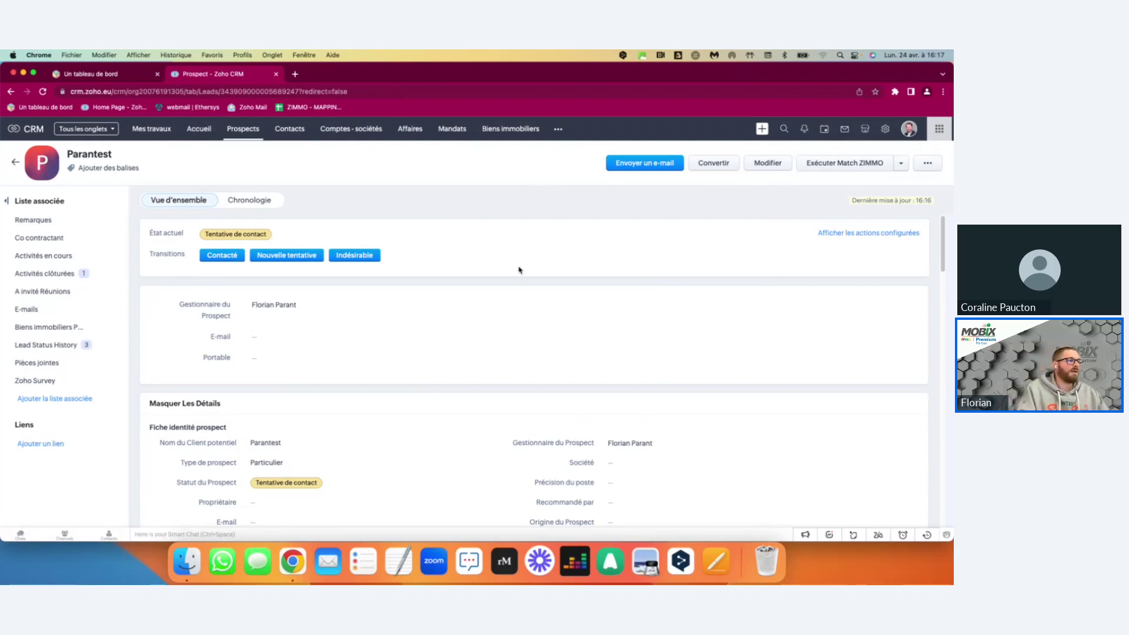
Switch to the full-screen Google Chrome presentation showing the slide Démonstration de l'outil.
{"action": "key", "text": "ctrl+Up"}
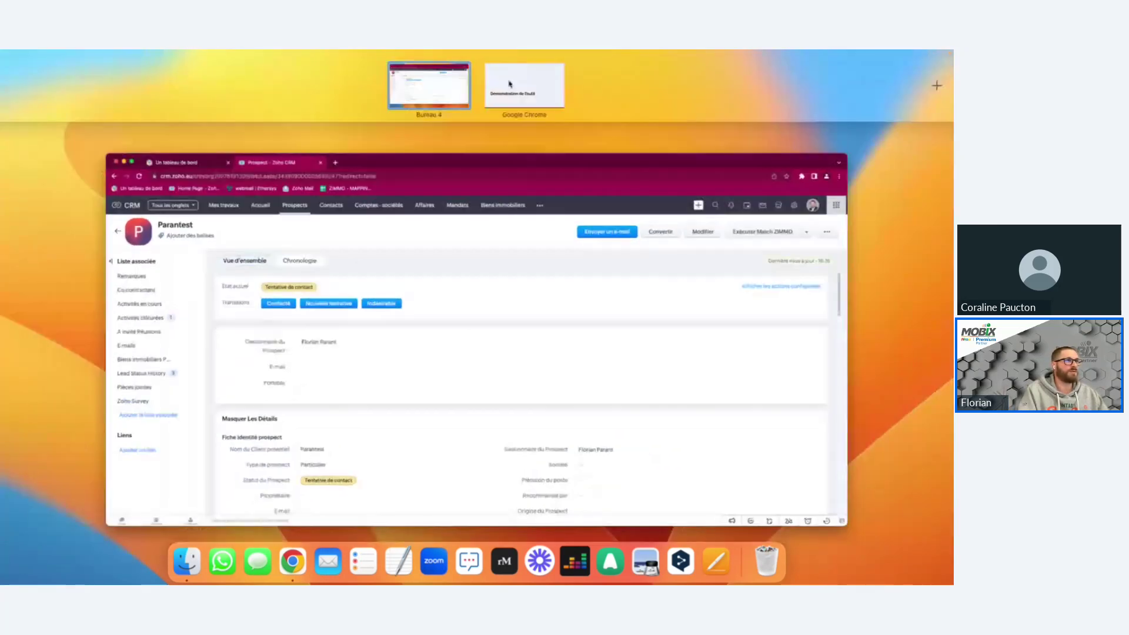
{"action": "left_click", "coordinate": [510, 85]}
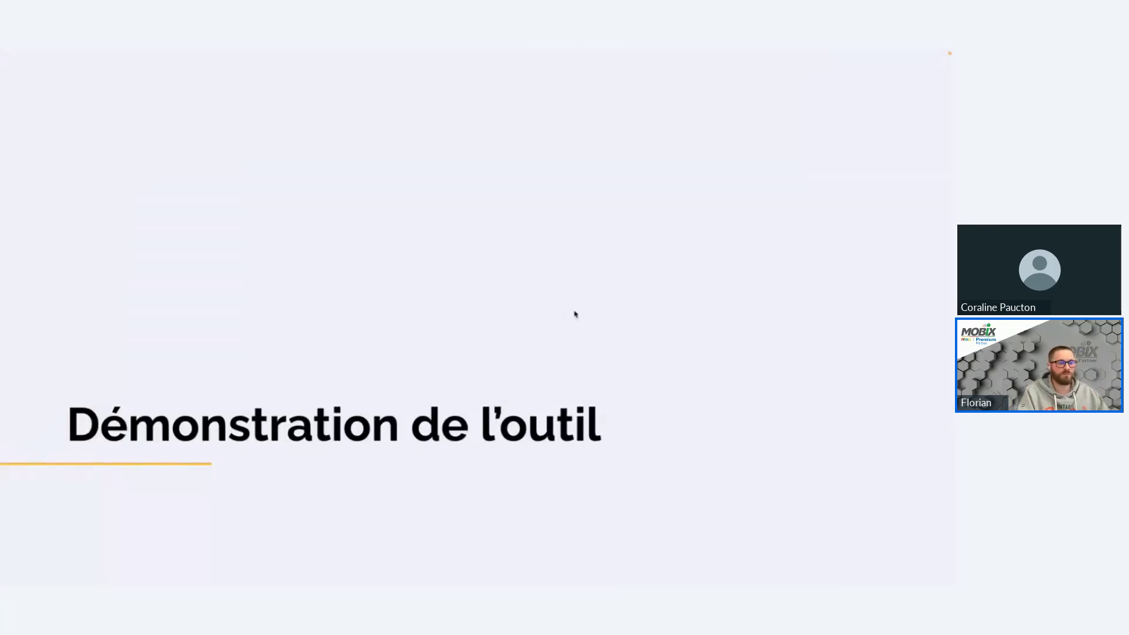